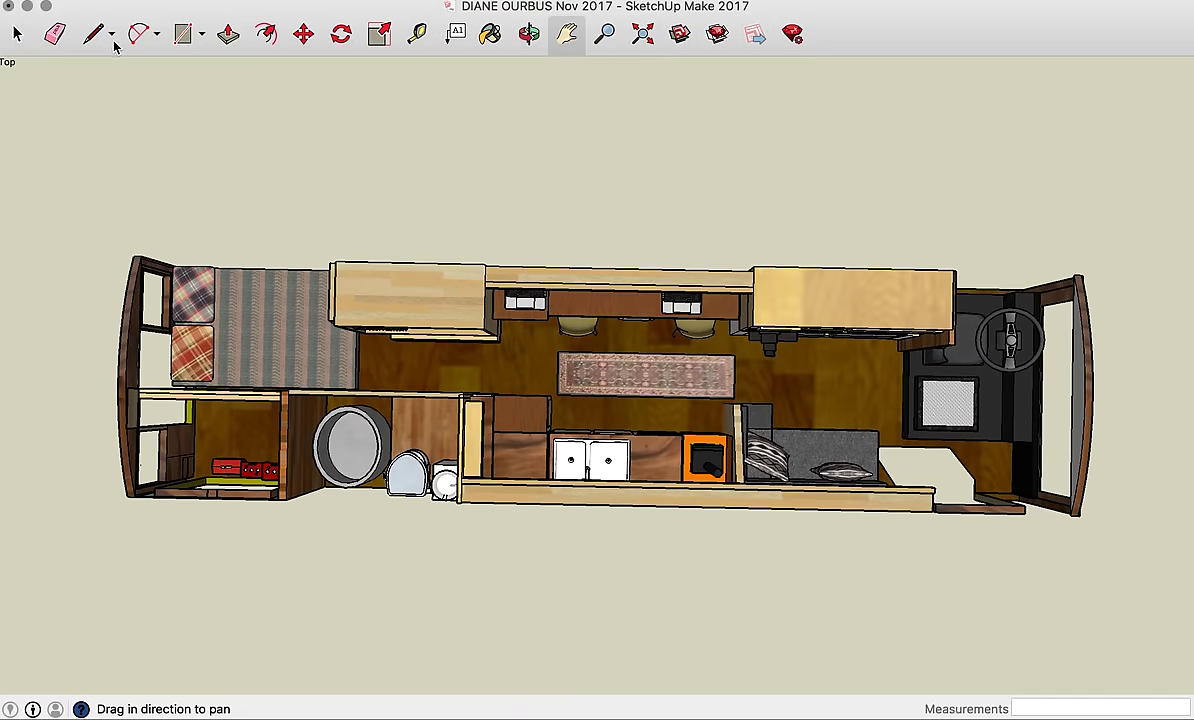
- Delete the sink base cabinet, sink, countertop, right-side cabinet and orange stove surround
{"action": "key", "text": "space"}
{"action": "scroll", "coordinate": [786, 573], "scroll_direction": "up", "scroll_amount": 5}
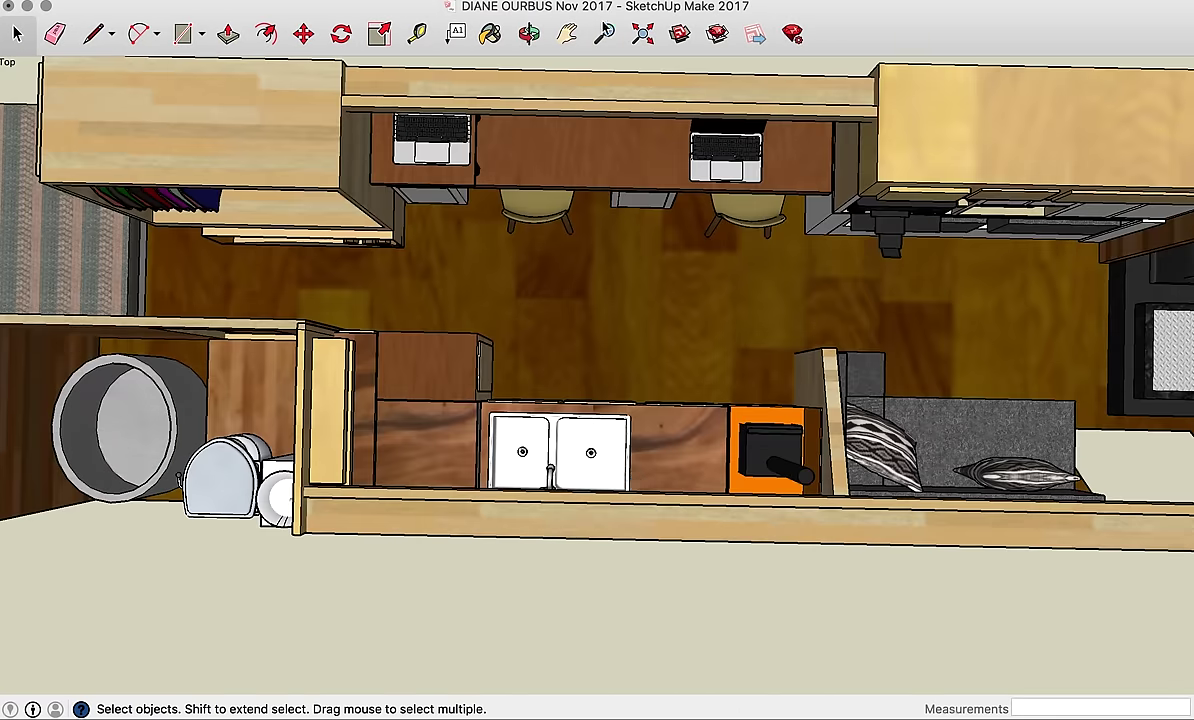
{"action": "middle_click_drag", "start_coordinate": [786, 573], "coordinate": [690, 335]}
{"action": "left_click", "coordinate": [700, 340]}
{"action": "key", "text": "Delete"}
{"action": "left_click", "coordinate": [730, 265]}
{"action": "key", "text": "Delete"}
{"action": "left_click", "coordinate": [925, 250]}
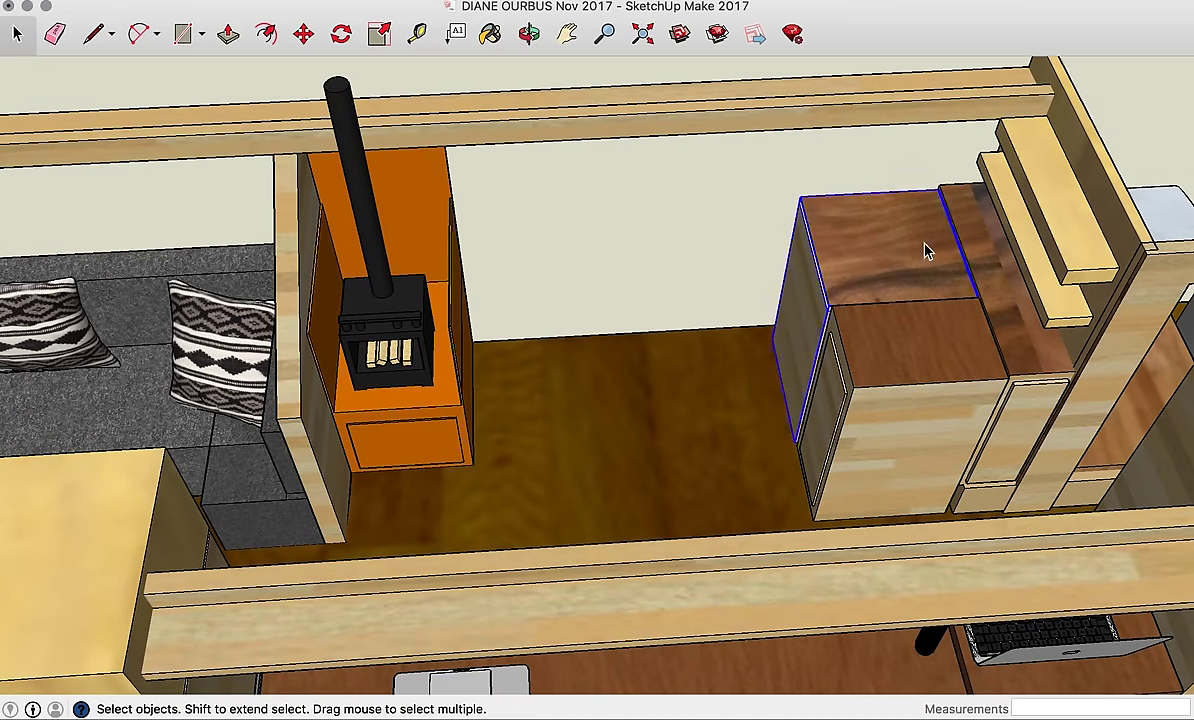
{"action": "key", "text": "Delete"}
{"action": "left_click", "coordinate": [915, 418]}
{"action": "key", "text": "Delete"}
{"action": "left_click", "coordinate": [410, 435]}
{"action": "key", "text": "Delete"}
- Try rotating the wood stove about its chimney top, then cancel the rotation
{"action": "left_click", "coordinate": [396, 356]}
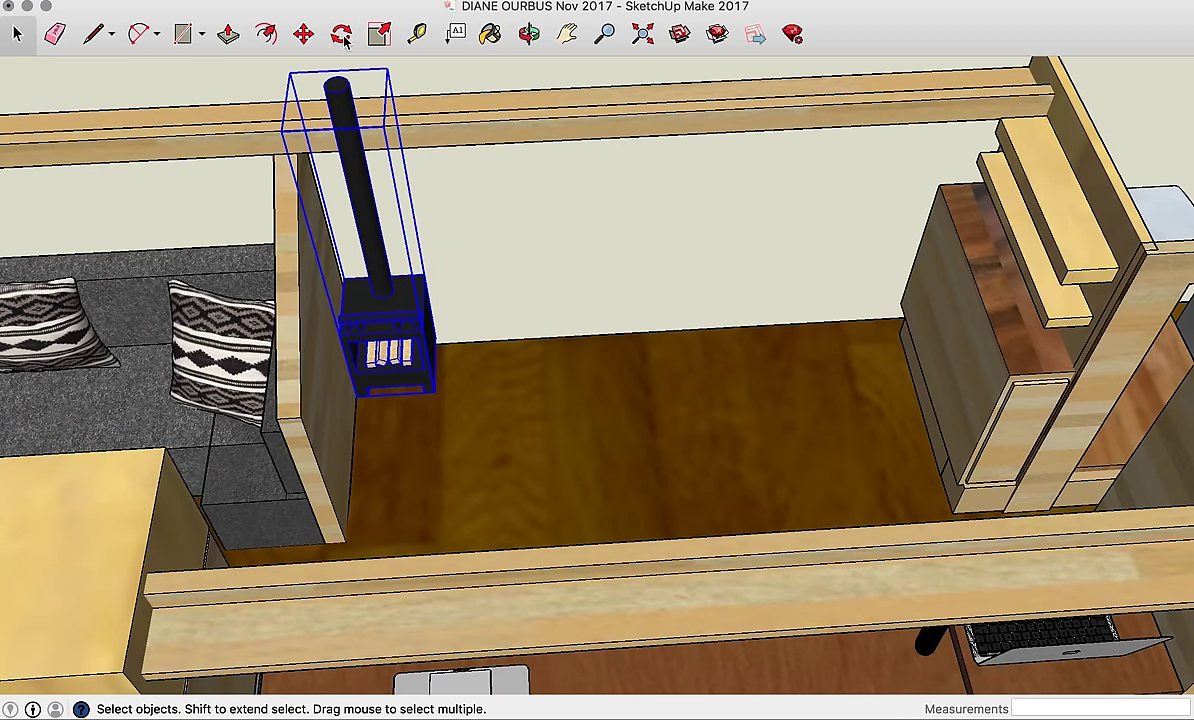
{"action": "left_click", "coordinate": [341, 33]}
{"action": "left_click_drag", "start_coordinate": [338, 91], "coordinate": [401, 124]}
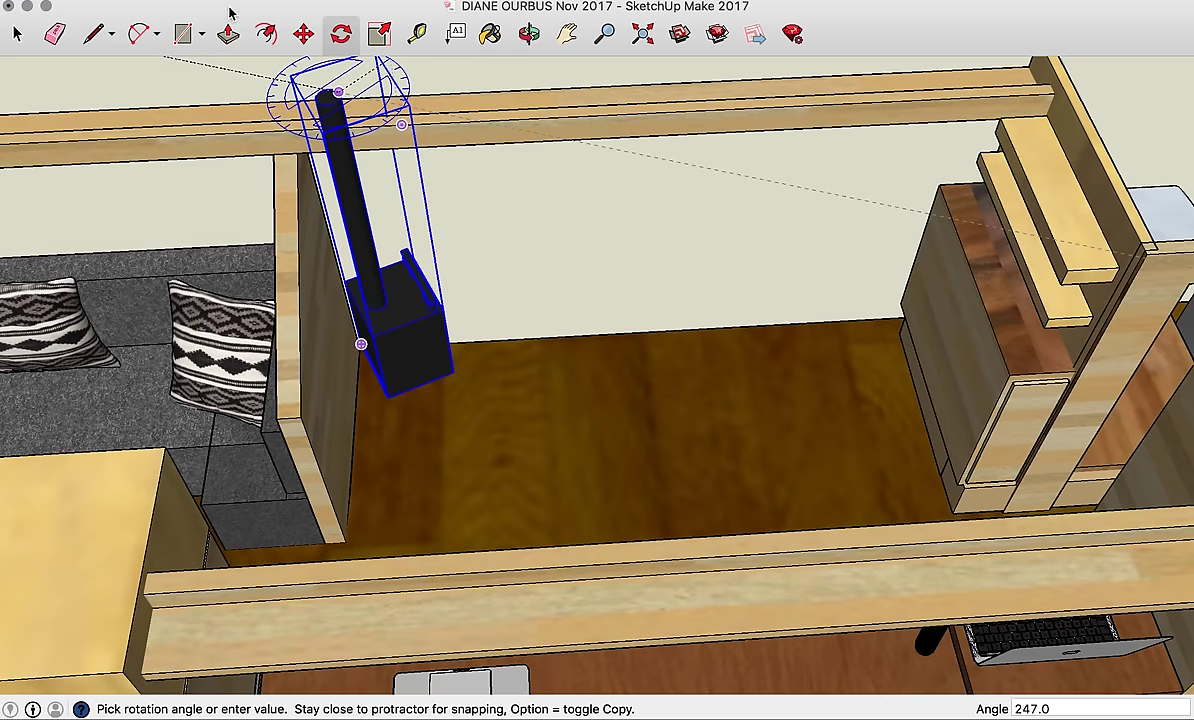
{"action": "scroll", "coordinate": [400, 150], "scroll_direction": "down", "scroll_amount": 5}
{"action": "key", "text": "Escape"}
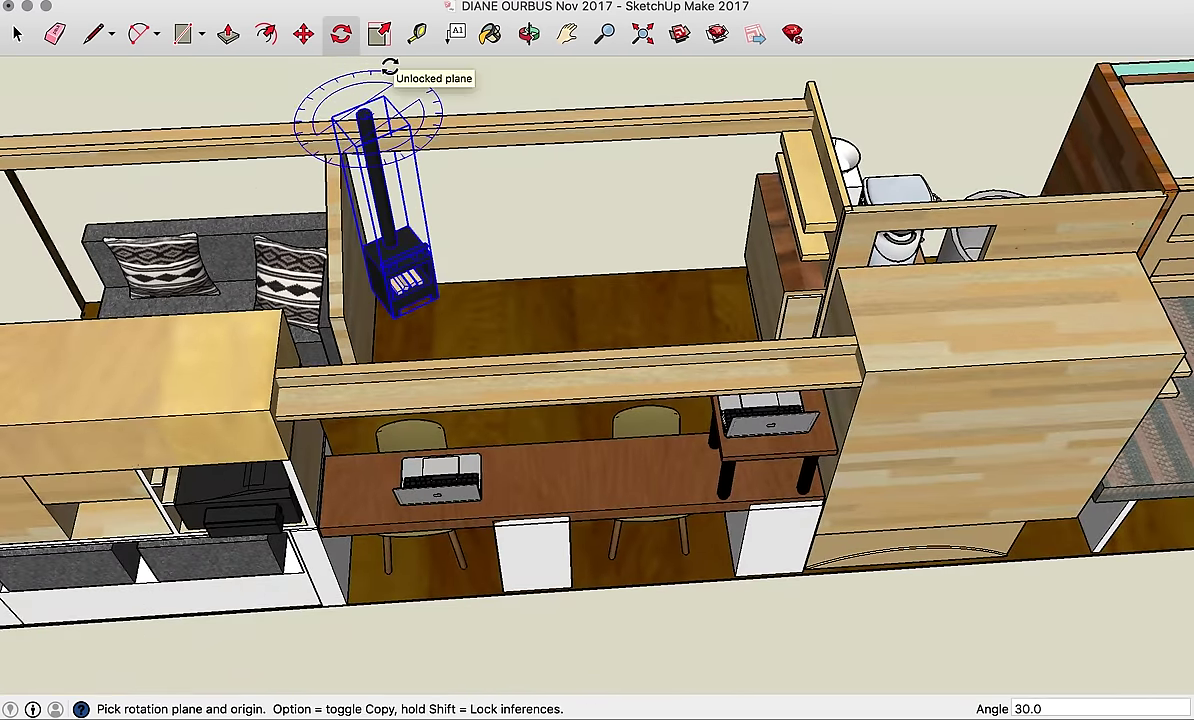
{"action": "key", "text": "space"}
- Orbit to a higher view over the wood stove
{"action": "left_click", "coordinate": [303, 33]}
{"action": "scroll", "coordinate": [386, 200], "scroll_direction": "up", "scroll_amount": 2}
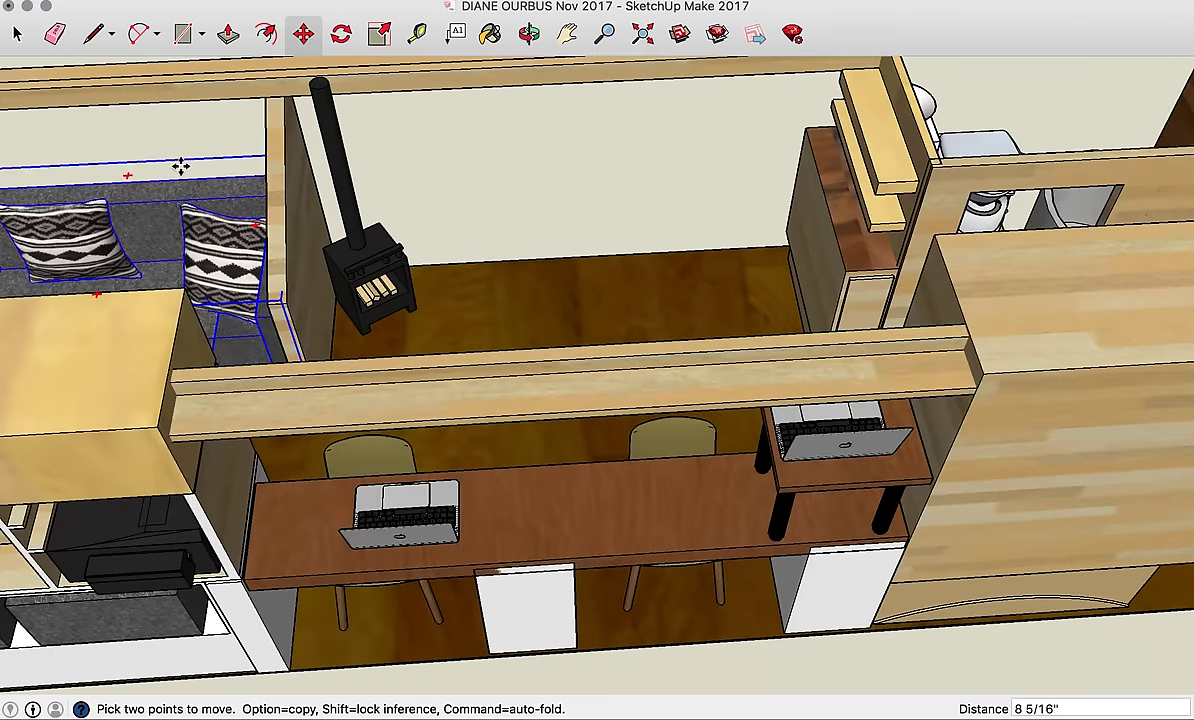
{"action": "left_click", "coordinate": [540, 33]}
{"action": "left_click_drag", "start_coordinate": [580, 130], "coordinate": [674, 314]}
{"action": "key", "text": "r"}
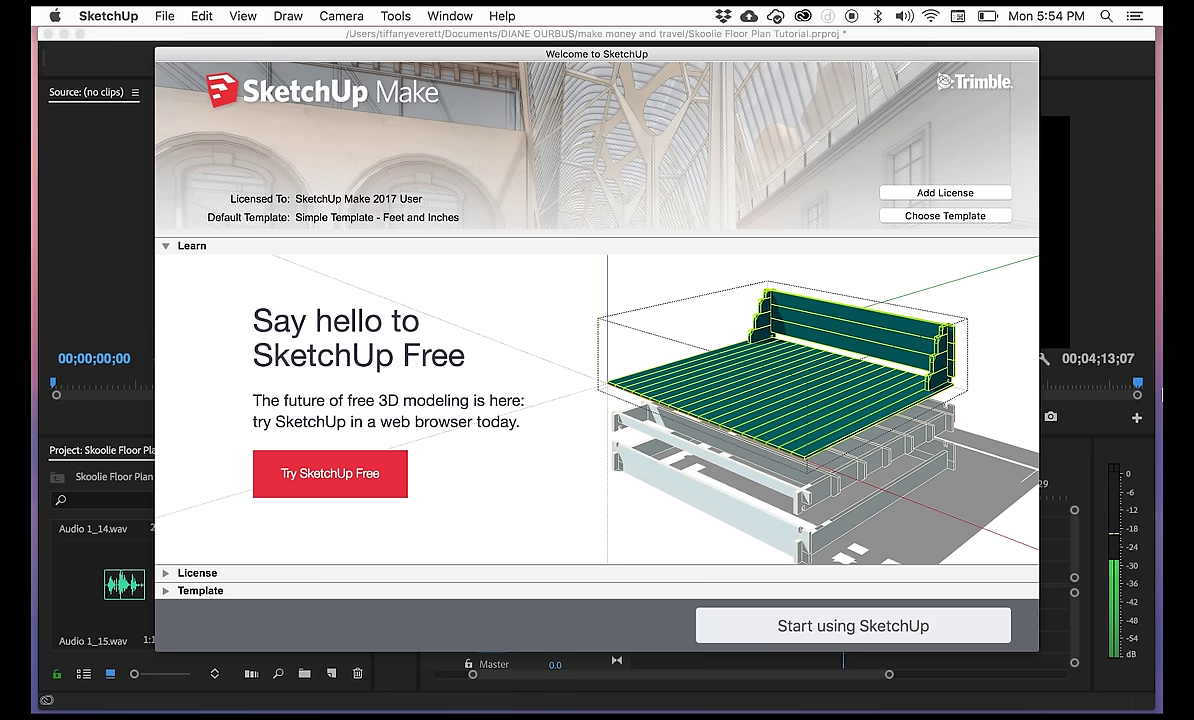
- Start a new model, dismiss the extension update notice and delete the default person figure
{"action": "left_click", "coordinate": [829, 634]}
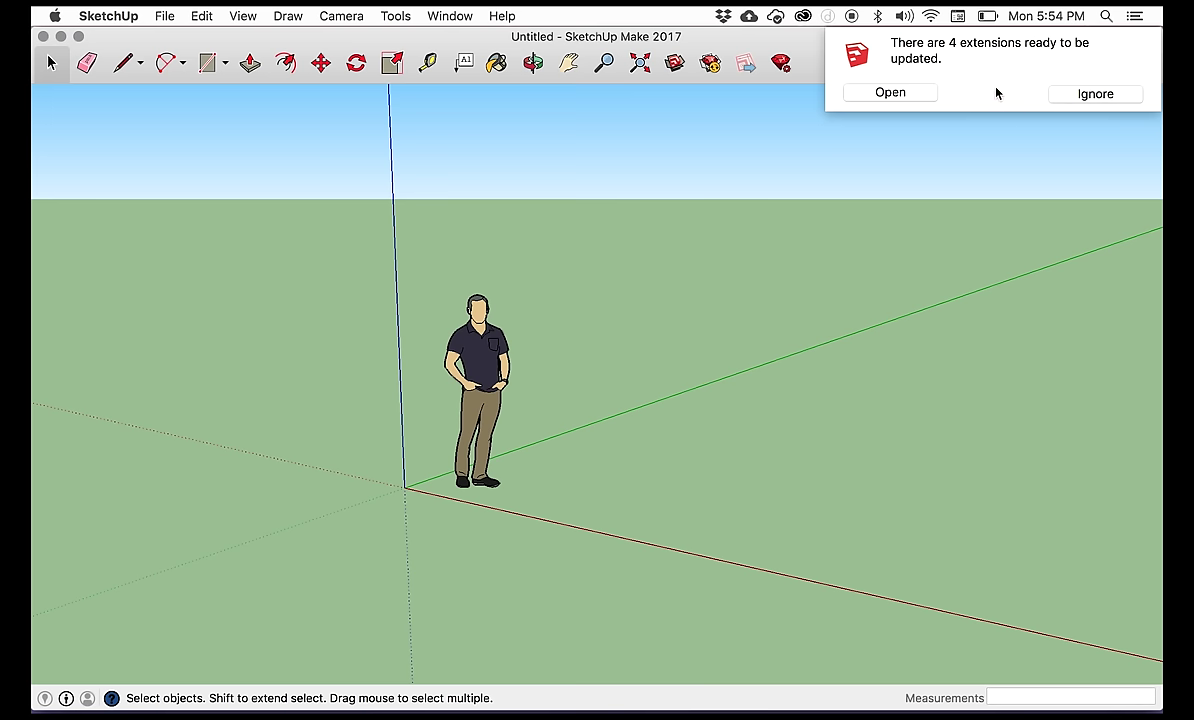
{"action": "left_click", "coordinate": [1095, 93]}
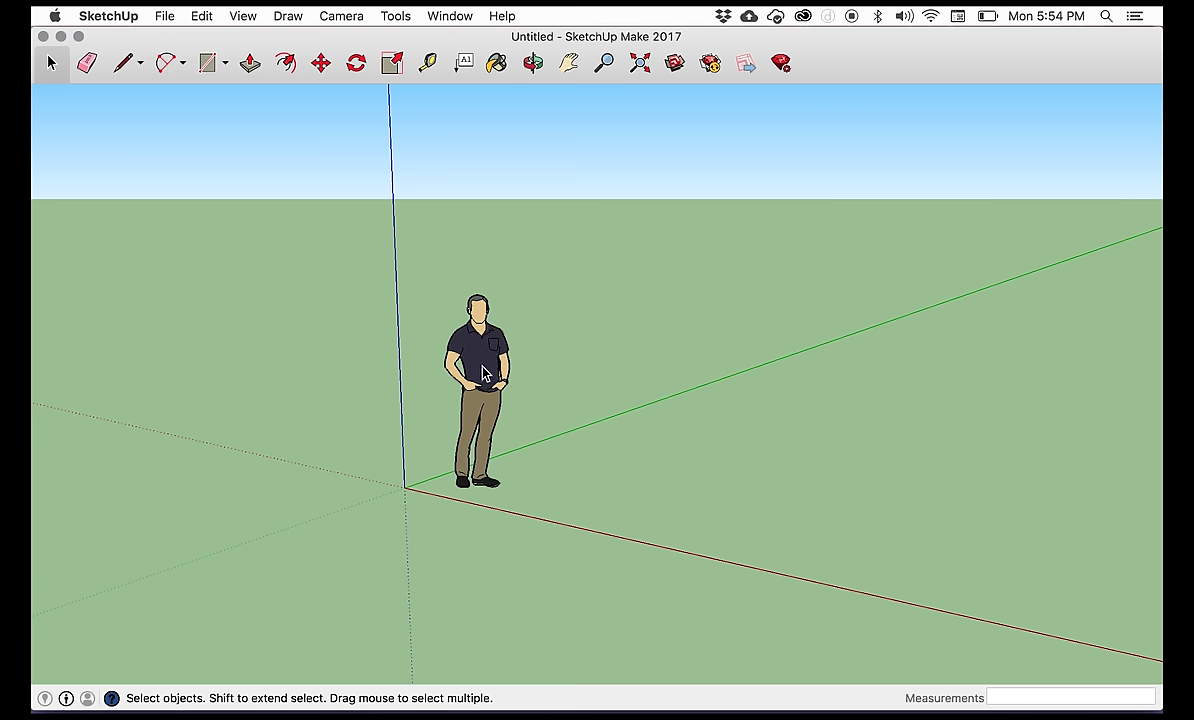
{"action": "left_click", "coordinate": [453, 346]}
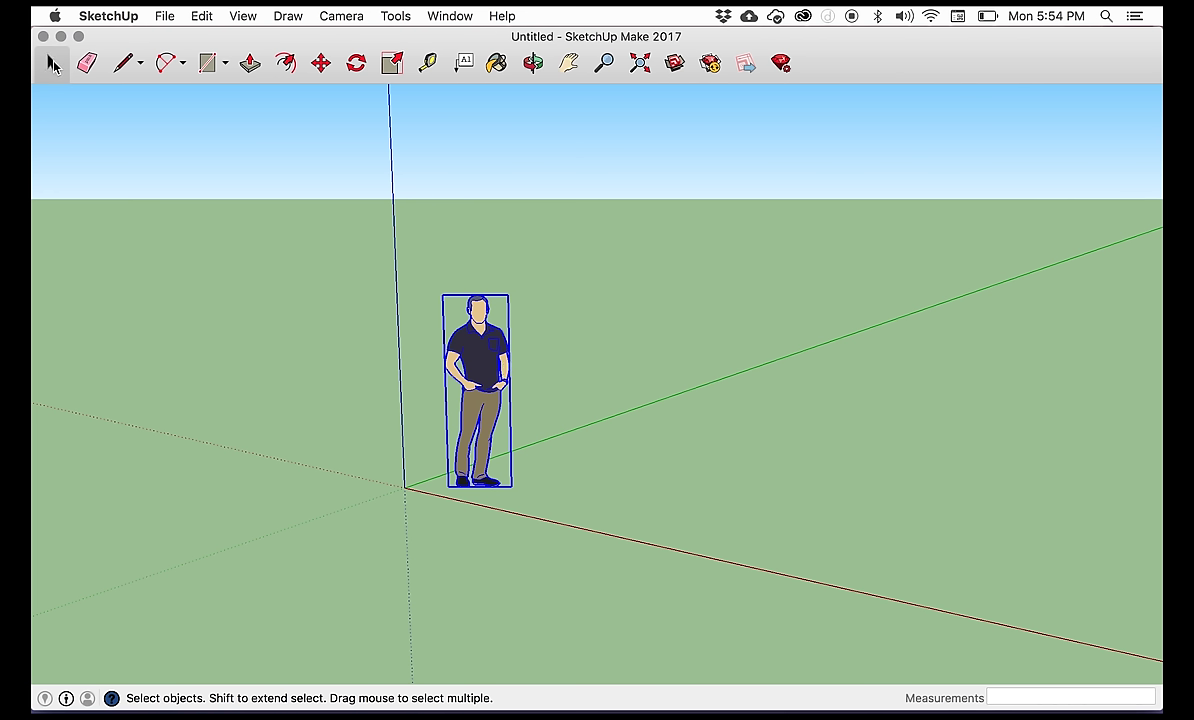
{"action": "key", "text": "Delete"}
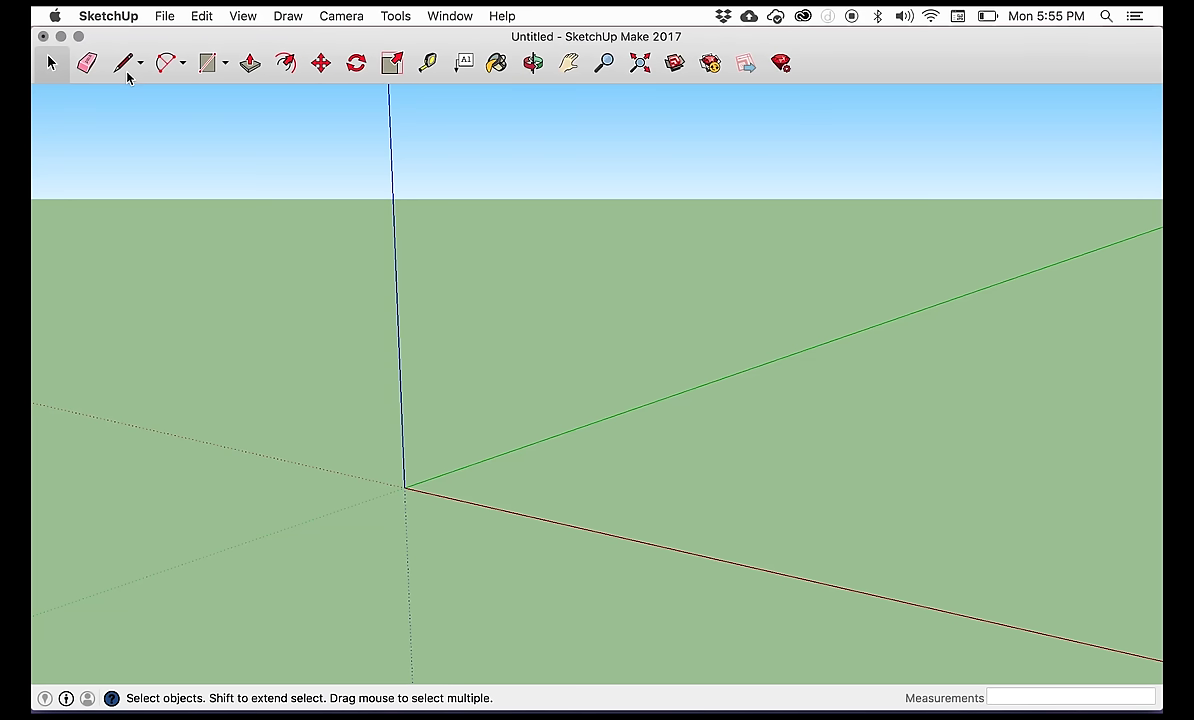
- Draw a rectangle from the axis origin and size it exactly 7'7" by 24'10"
{"action": "left_click", "coordinate": [205, 64]}
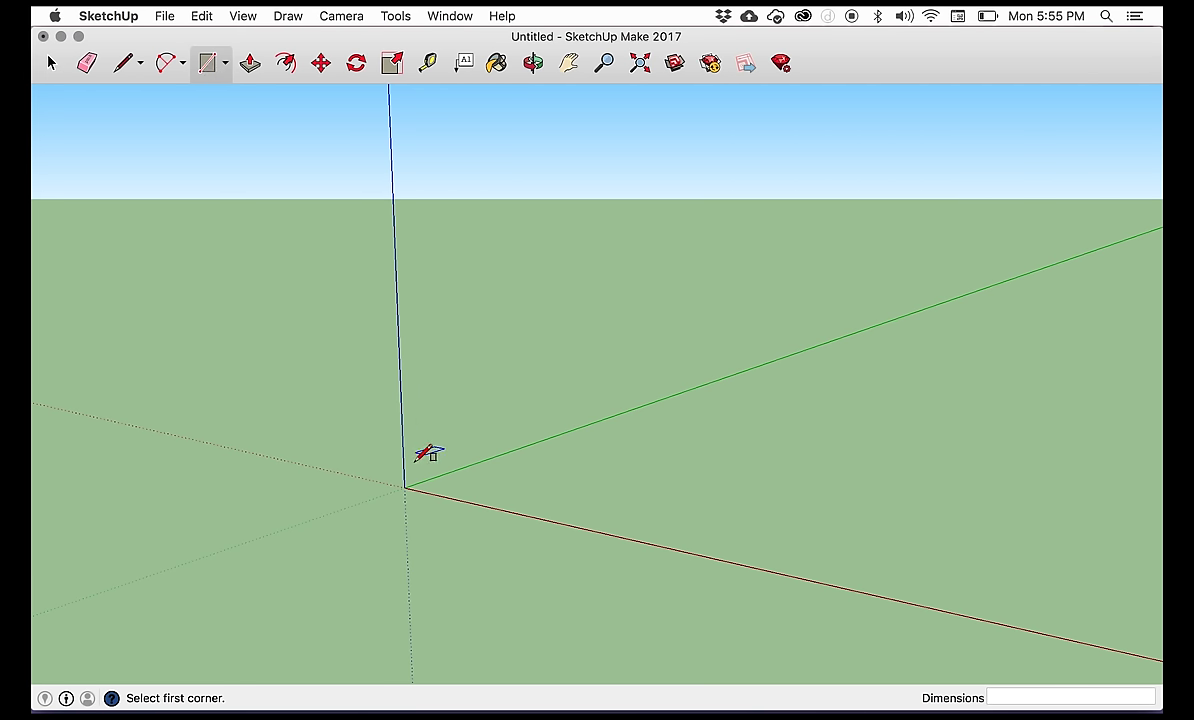
{"action": "left_click", "coordinate": [405, 487]}
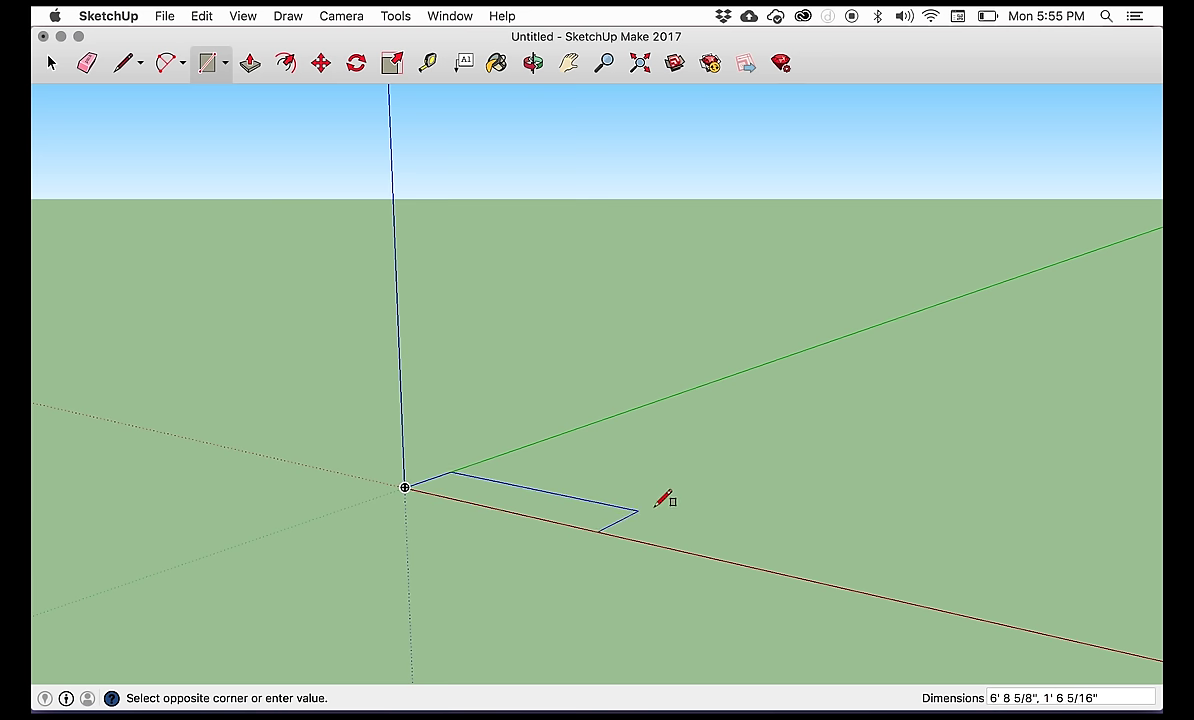
{"action": "left_click", "coordinate": [979, 509]}
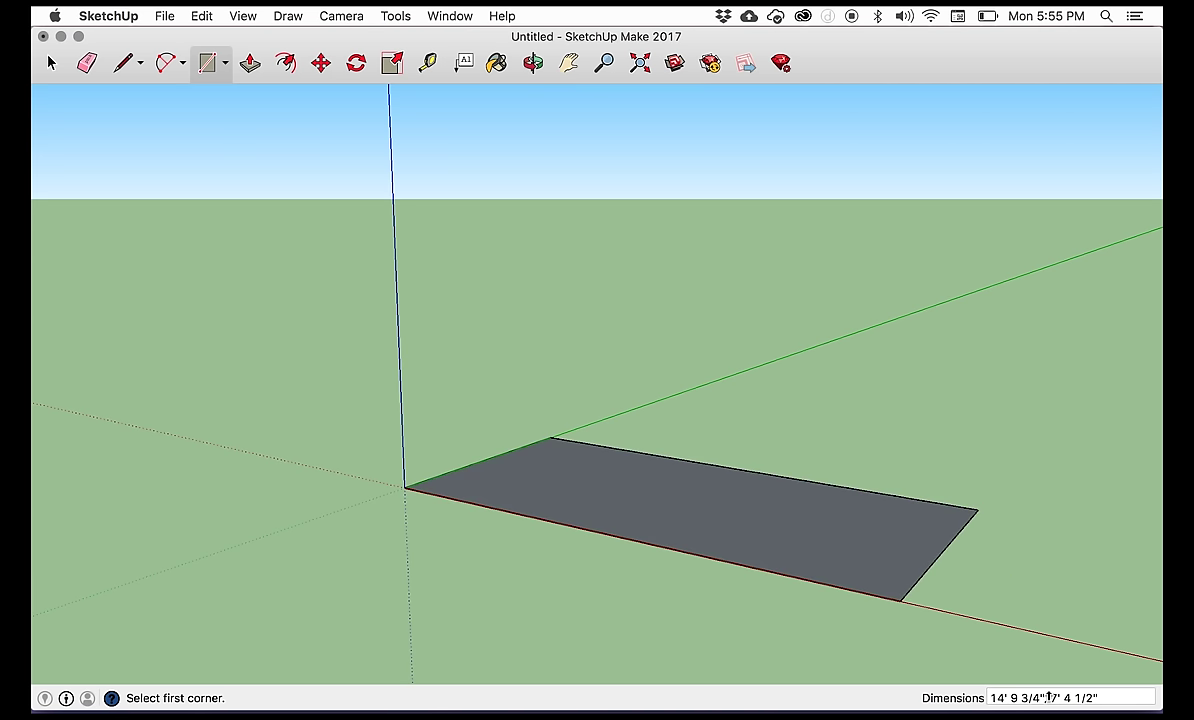
{"action": "triple_click", "coordinate": [1047, 697]}
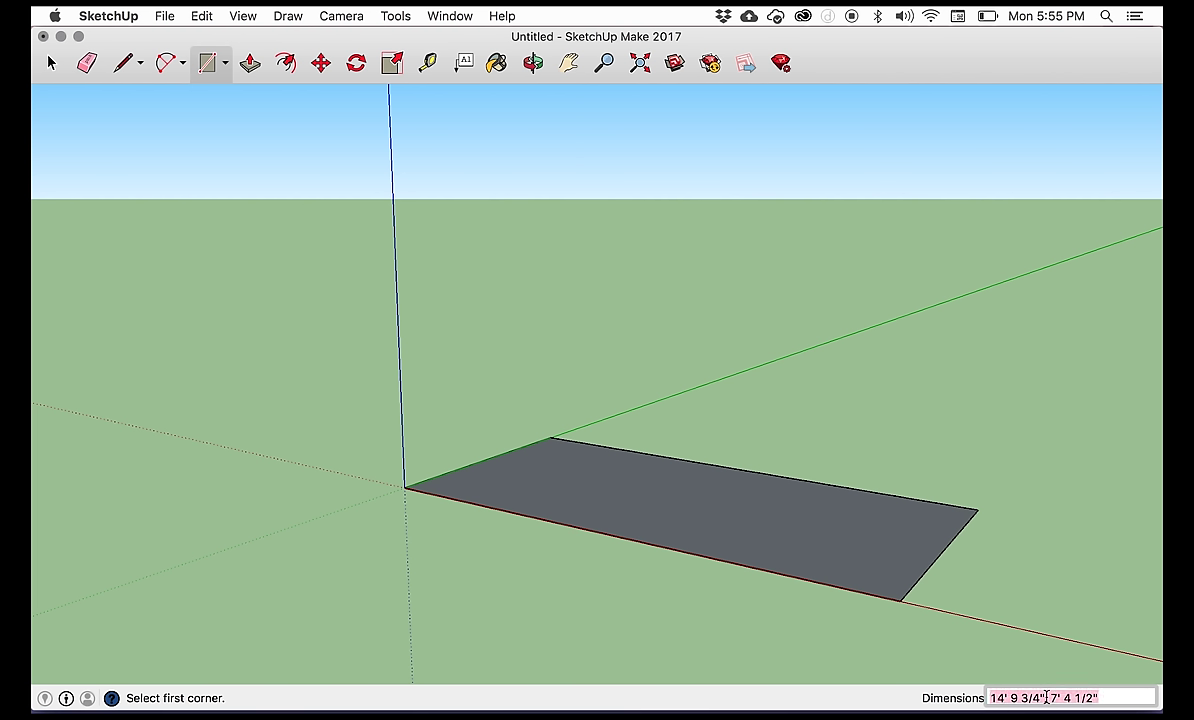
{"action": "type", "text": "7"}
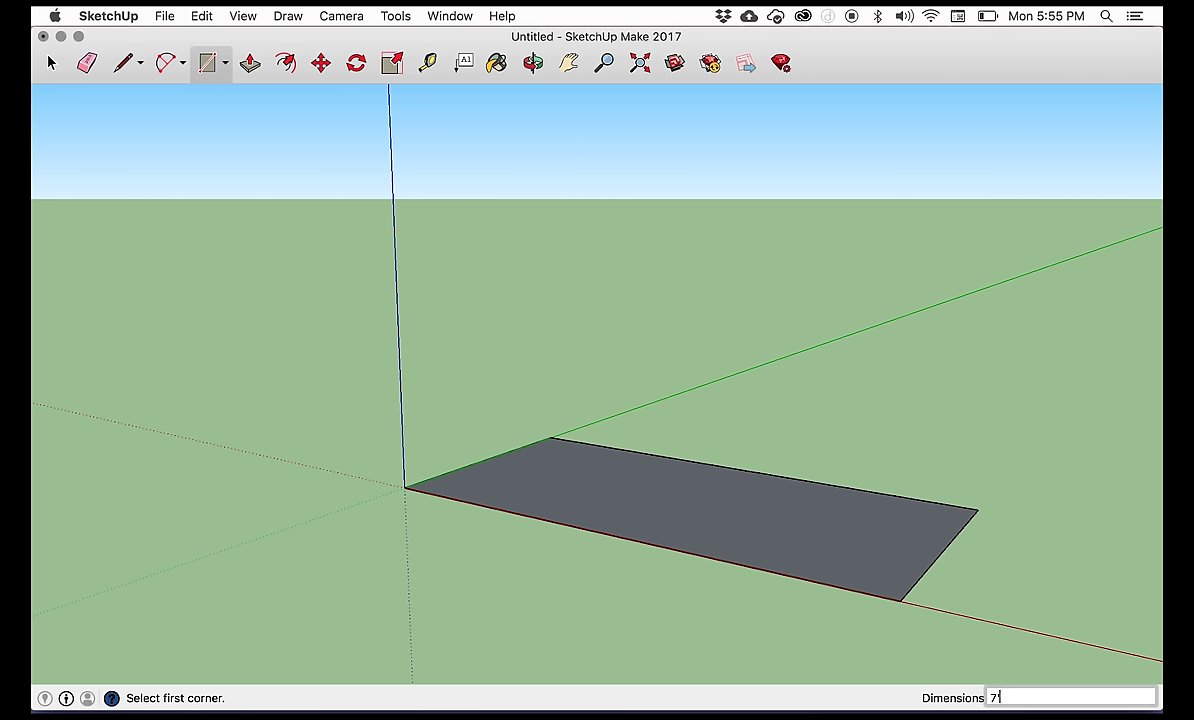
{"action": "type", "text": "'7\",24'10\""}
{"action": "key", "text": "Return"}
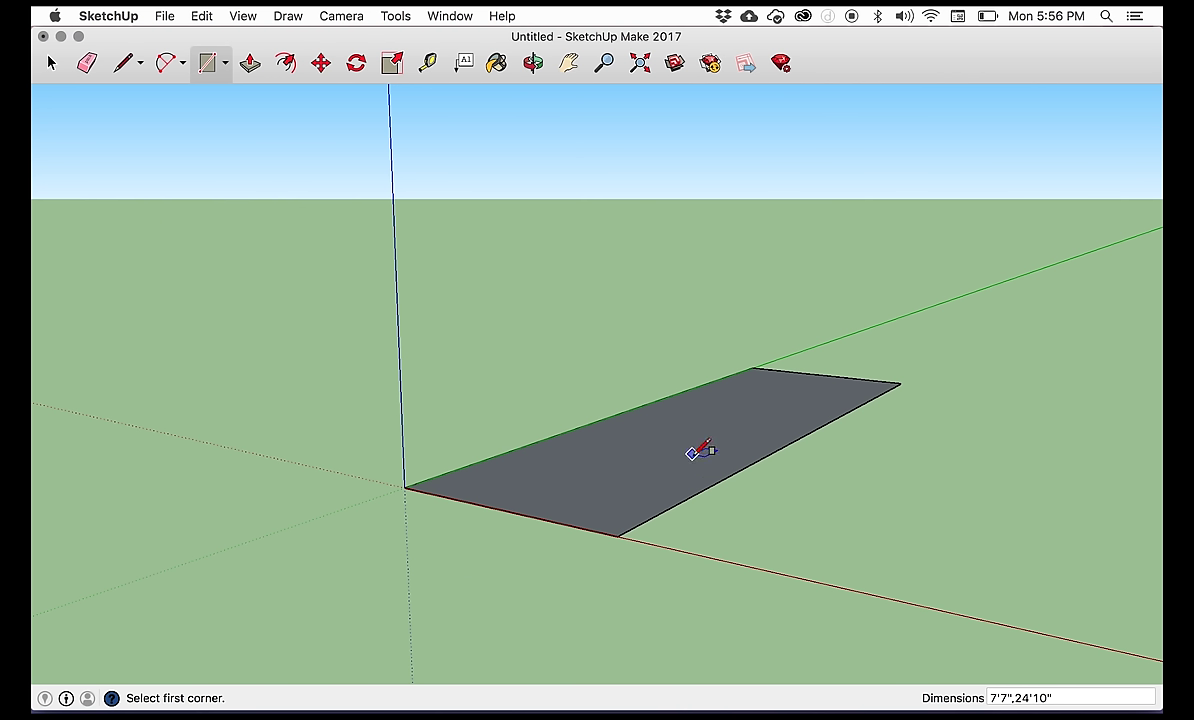
- Orbit around the floor rectangle to a lower, closer viewing angle
{"action": "left_click", "coordinate": [533, 63]}
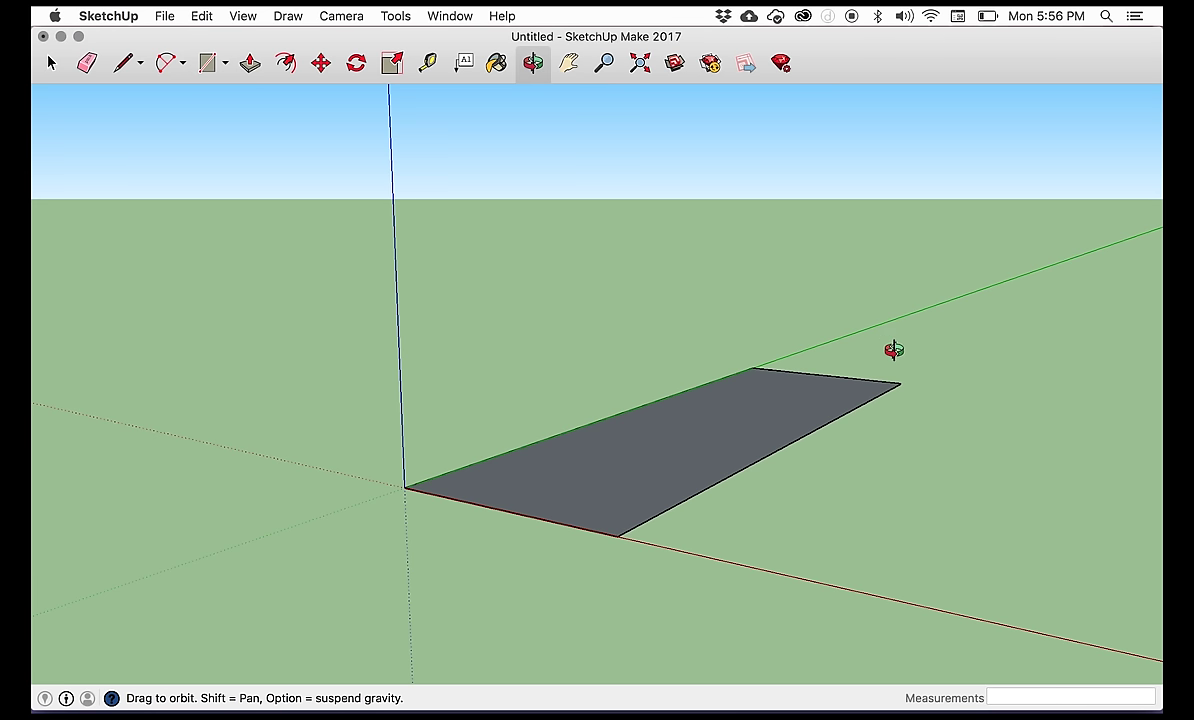
{"action": "left_click_drag", "start_coordinate": [833, 327], "coordinate": [560, 438]}
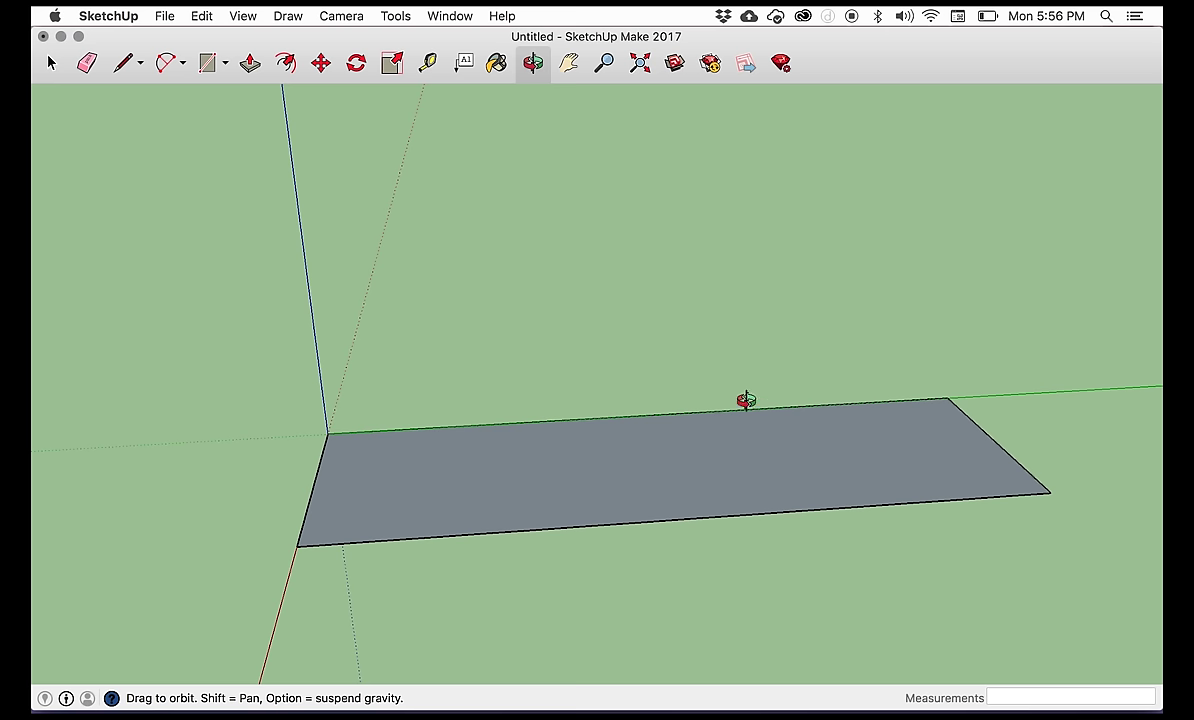
{"action": "left_click_drag", "start_coordinate": [746, 400], "coordinate": [618, 521]}
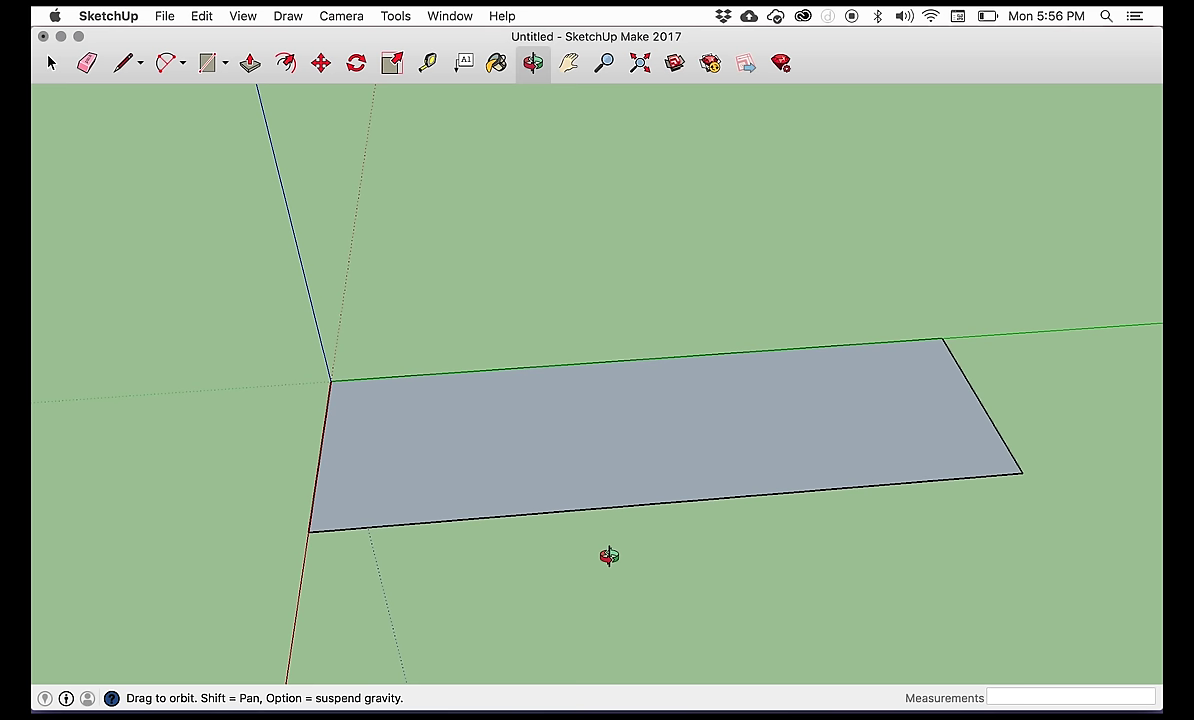
- Draw a strip from the floor's origin corner along the far long edge, 5" wide
{"action": "left_click", "coordinate": [52, 63]}
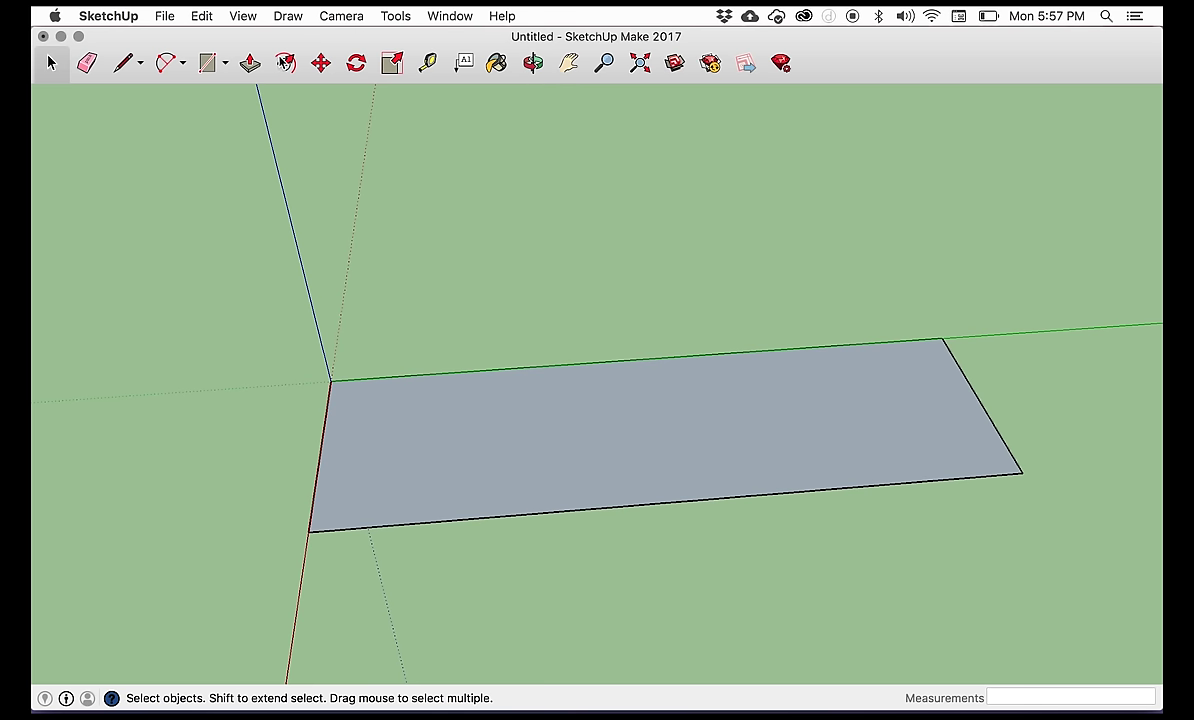
{"action": "left_click", "coordinate": [210, 63]}
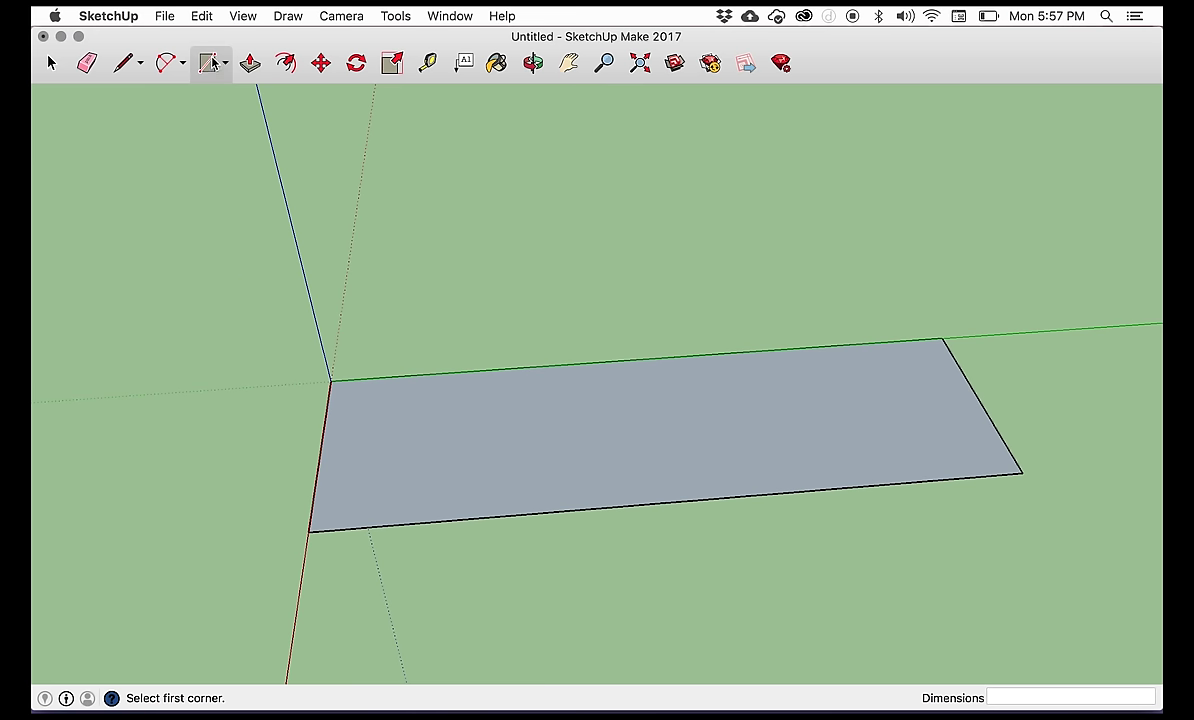
{"action": "left_click", "coordinate": [331, 381]}
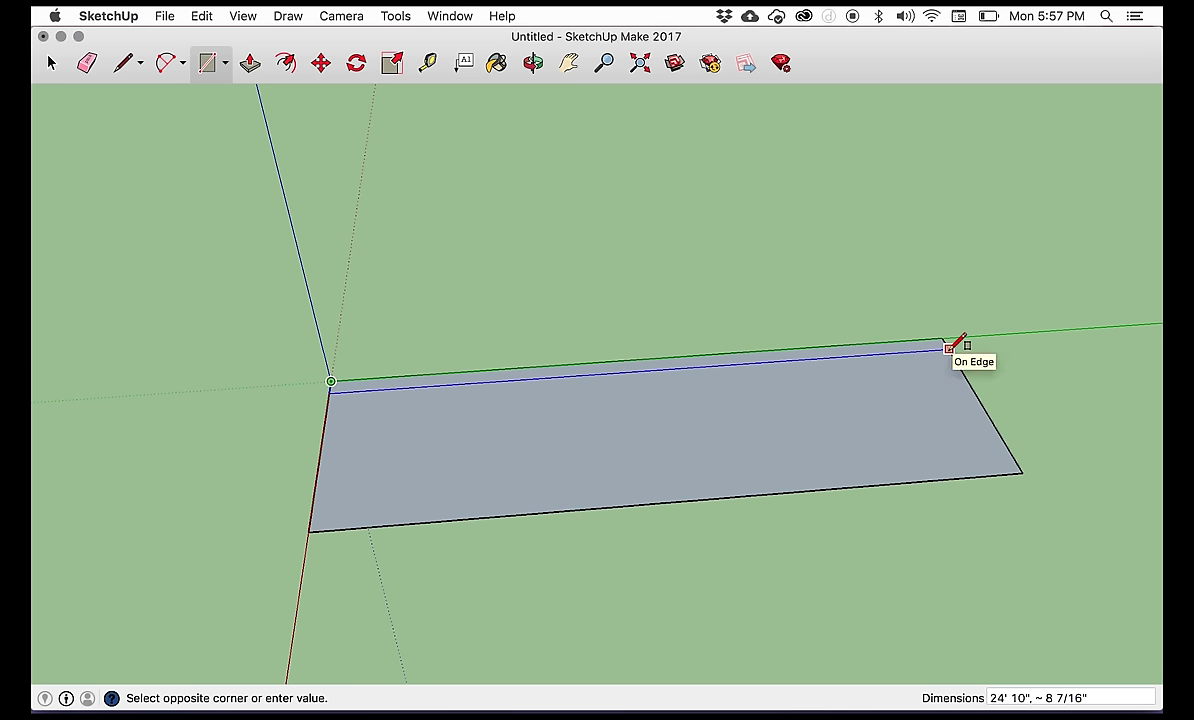
{"action": "left_click", "coordinate": [947, 347]}
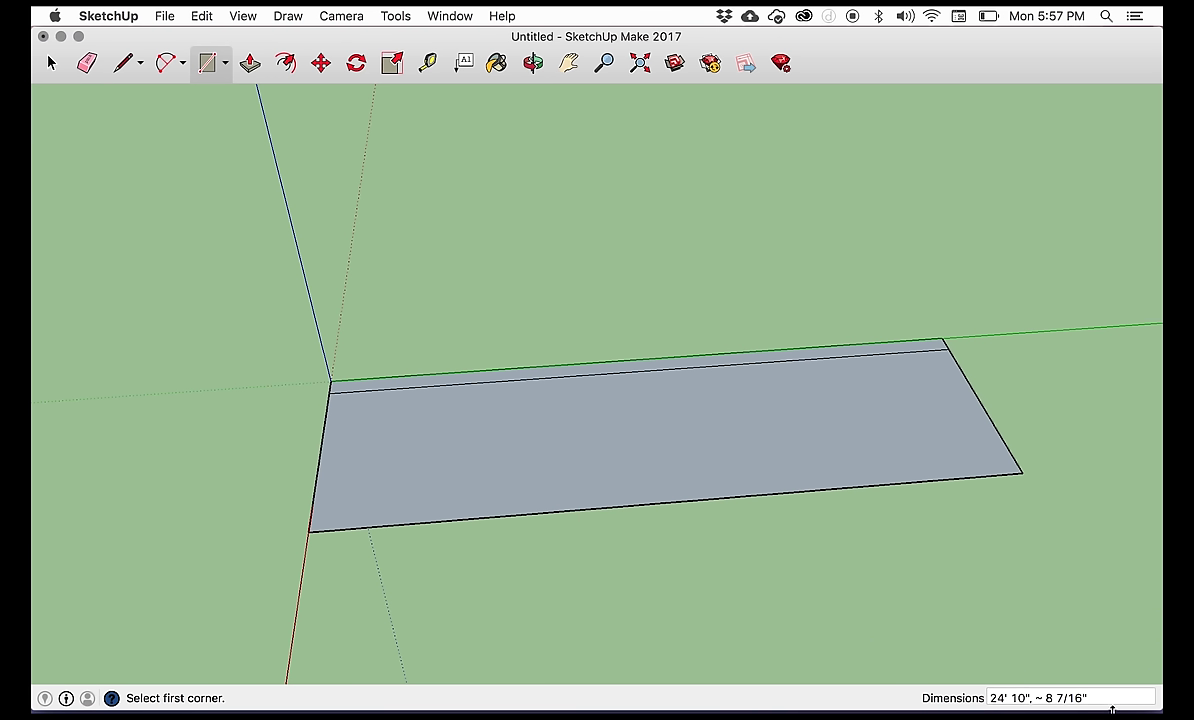
{"action": "left_click_drag", "start_coordinate": [1108, 697], "coordinate": [1035, 697]}
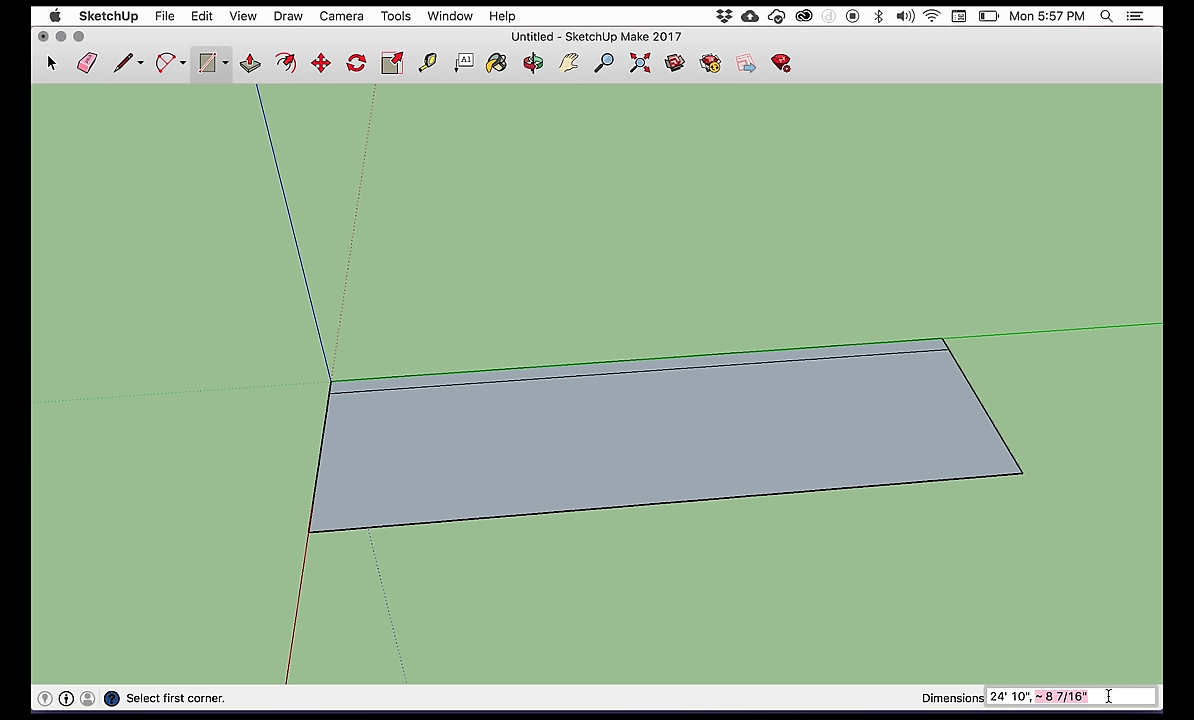
{"action": "type", "text": "5"}
{"action": "type", "text": "'"}
{"action": "type", "text": "'"}
{"action": "key", "text": "Return"}
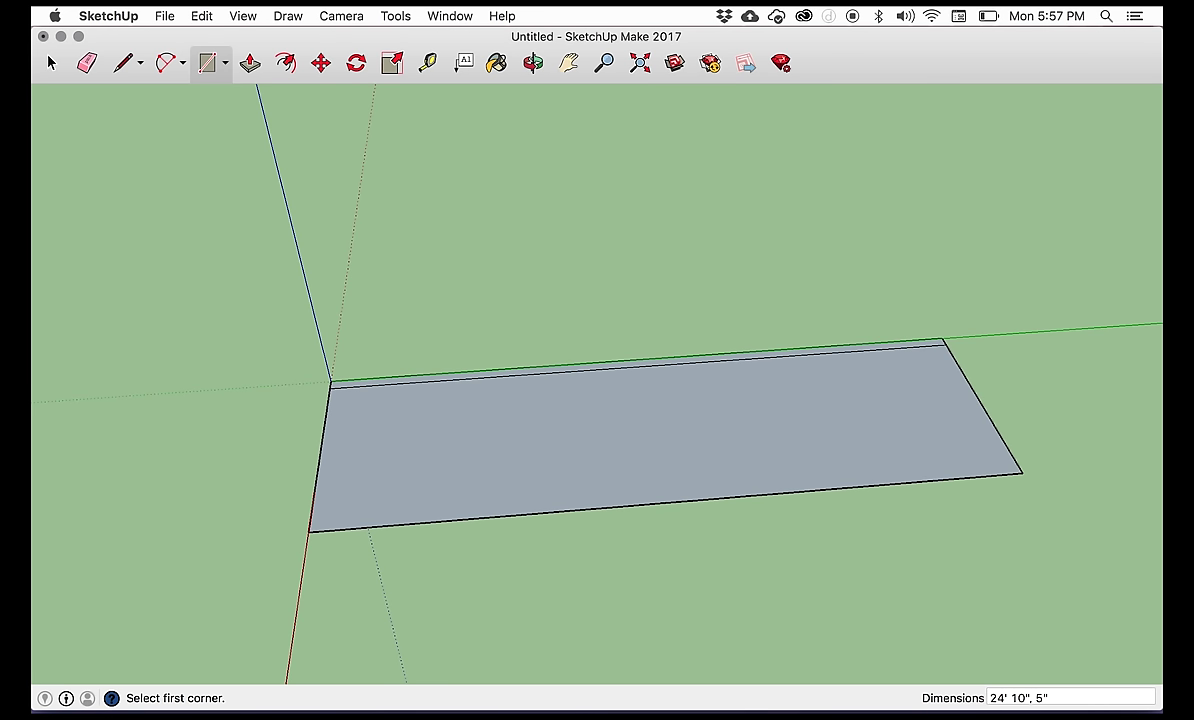
- Push/Pull the thin 5" strip up into a tall wall
{"action": "scroll", "coordinate": [701, 352], "scroll_direction": "up", "scroll_amount": 3}
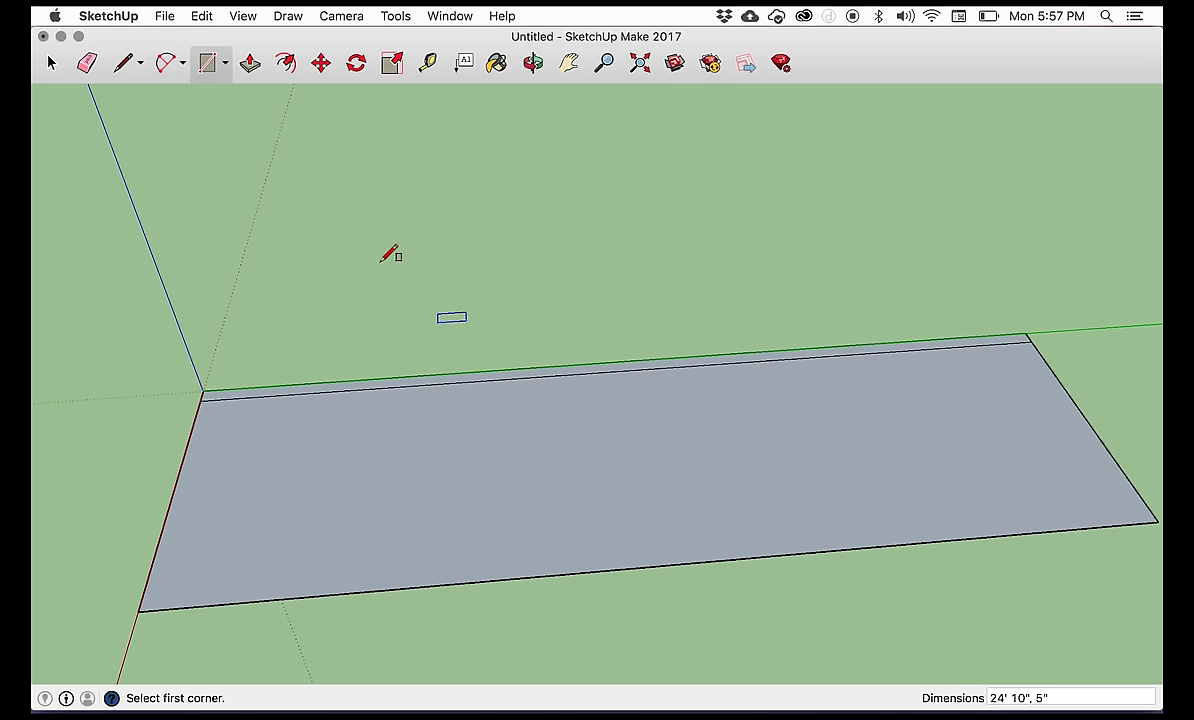
{"action": "left_click", "coordinate": [251, 63]}
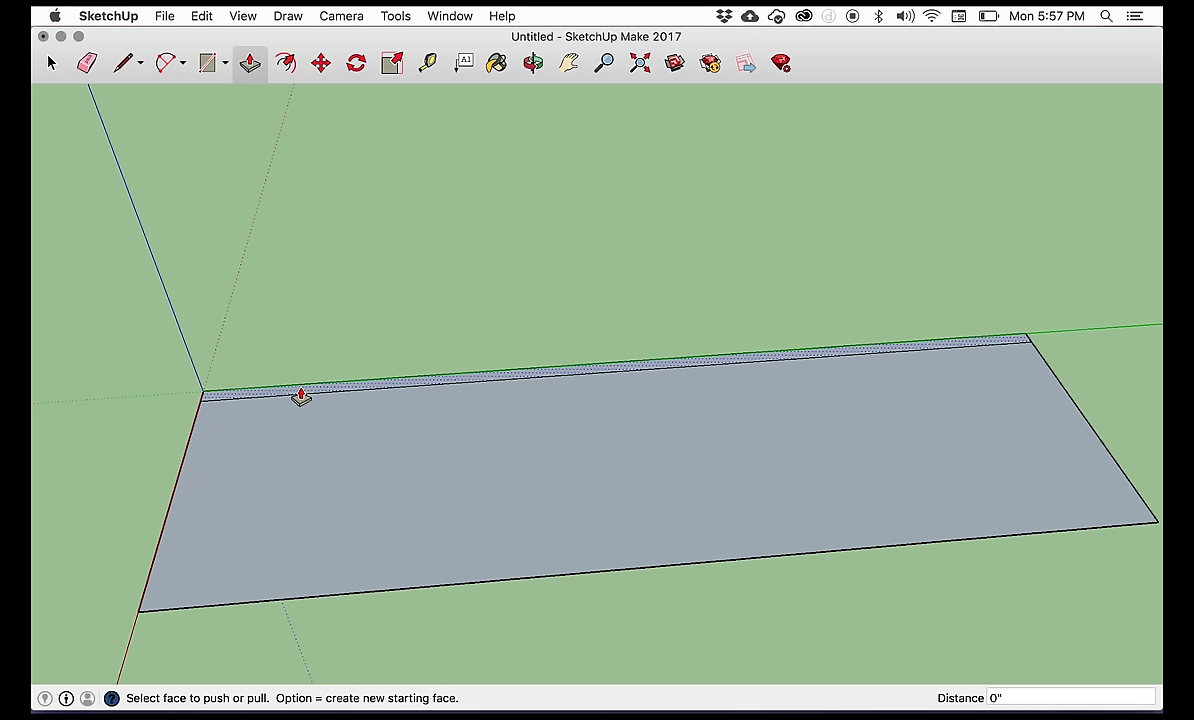
{"action": "left_click_drag", "start_coordinate": [332, 397], "coordinate": [290, 222]}
{"action": "scroll", "coordinate": [352, 314], "scroll_direction": "down", "scroll_amount": 2}
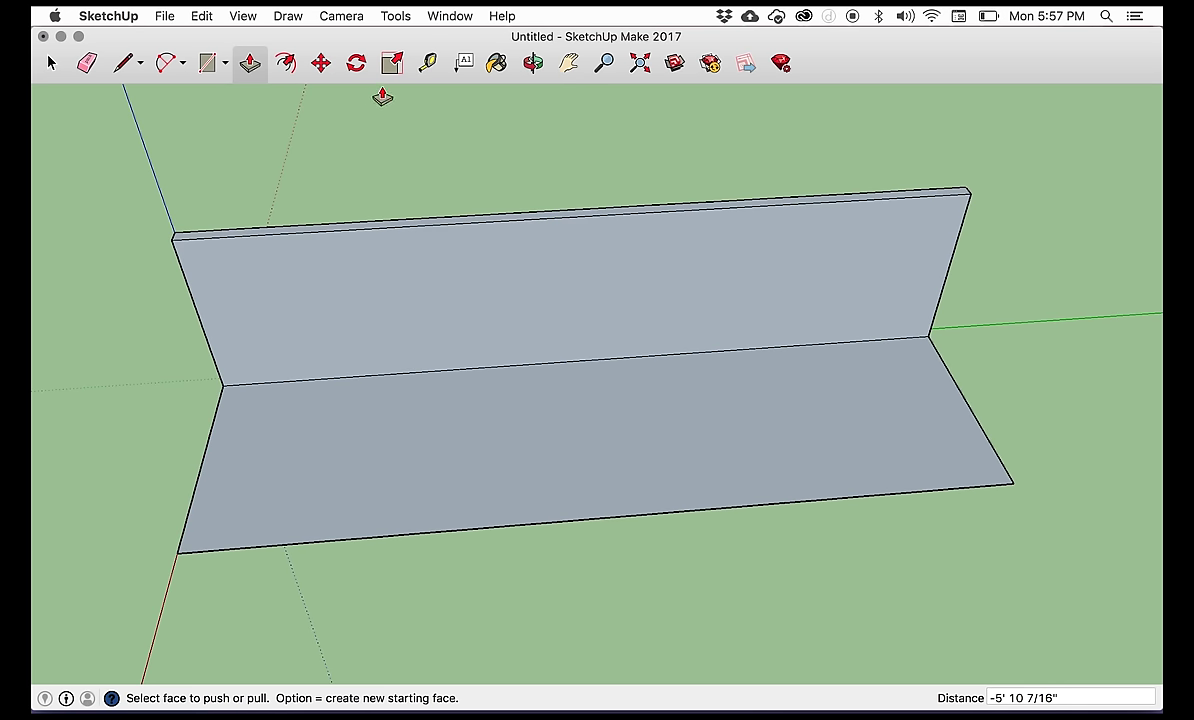
- Cut a rectangular window through the wall's upper right and orbit to check it
{"action": "left_click", "coordinate": [208, 65]}
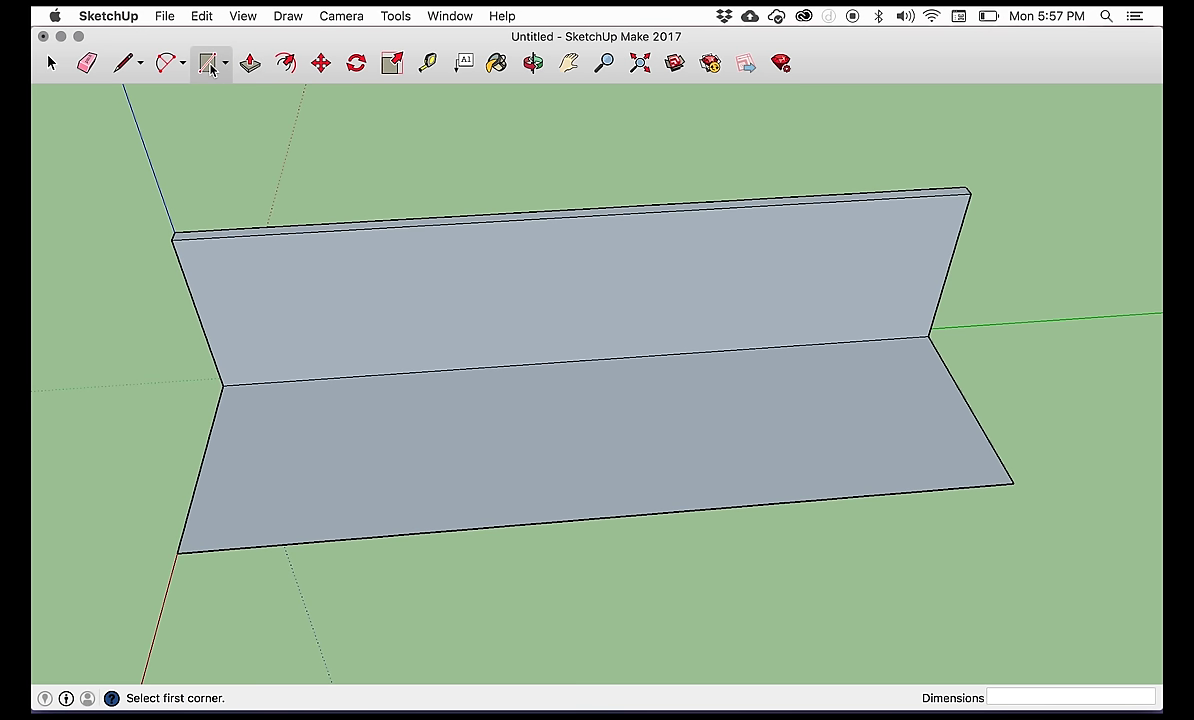
{"action": "left_click", "coordinate": [929, 282]}
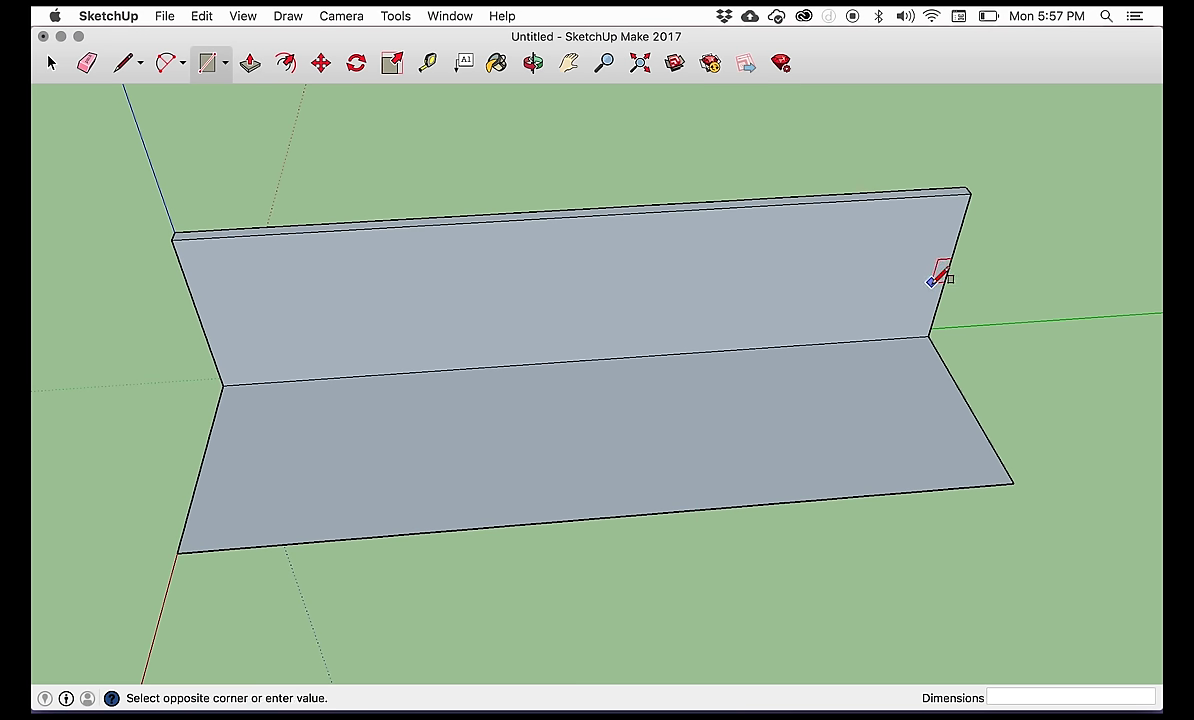
{"action": "left_click", "coordinate": [883, 211]}
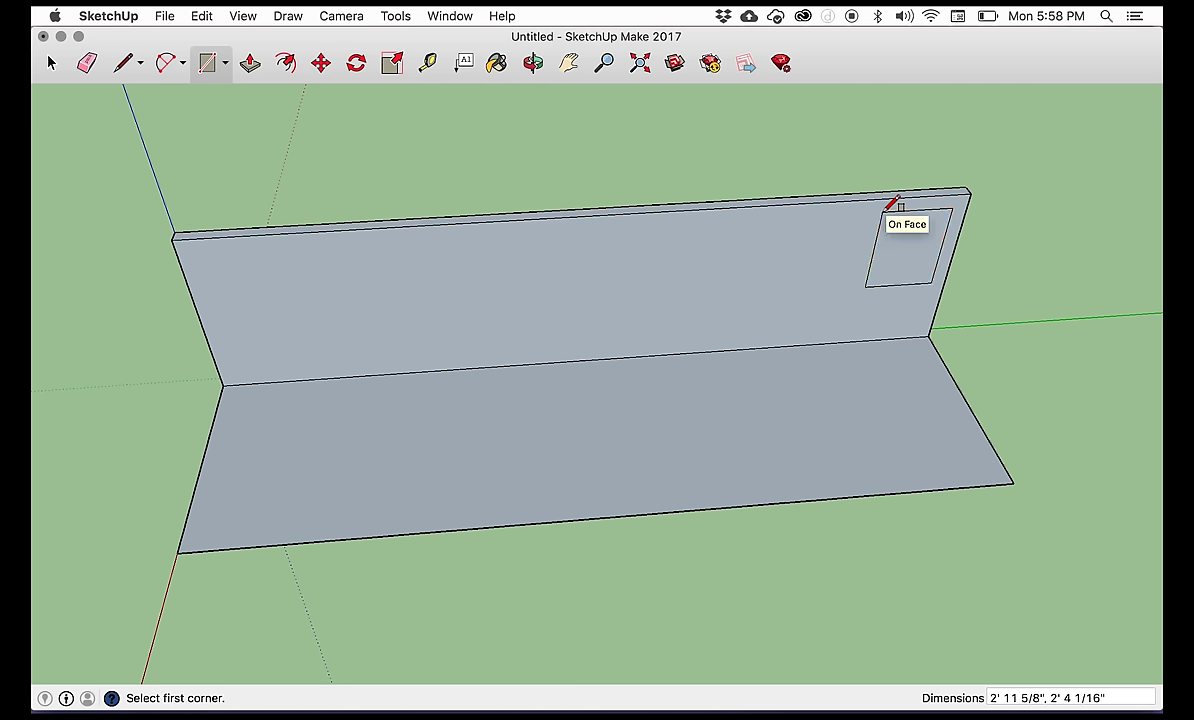
{"action": "left_click", "coordinate": [250, 63]}
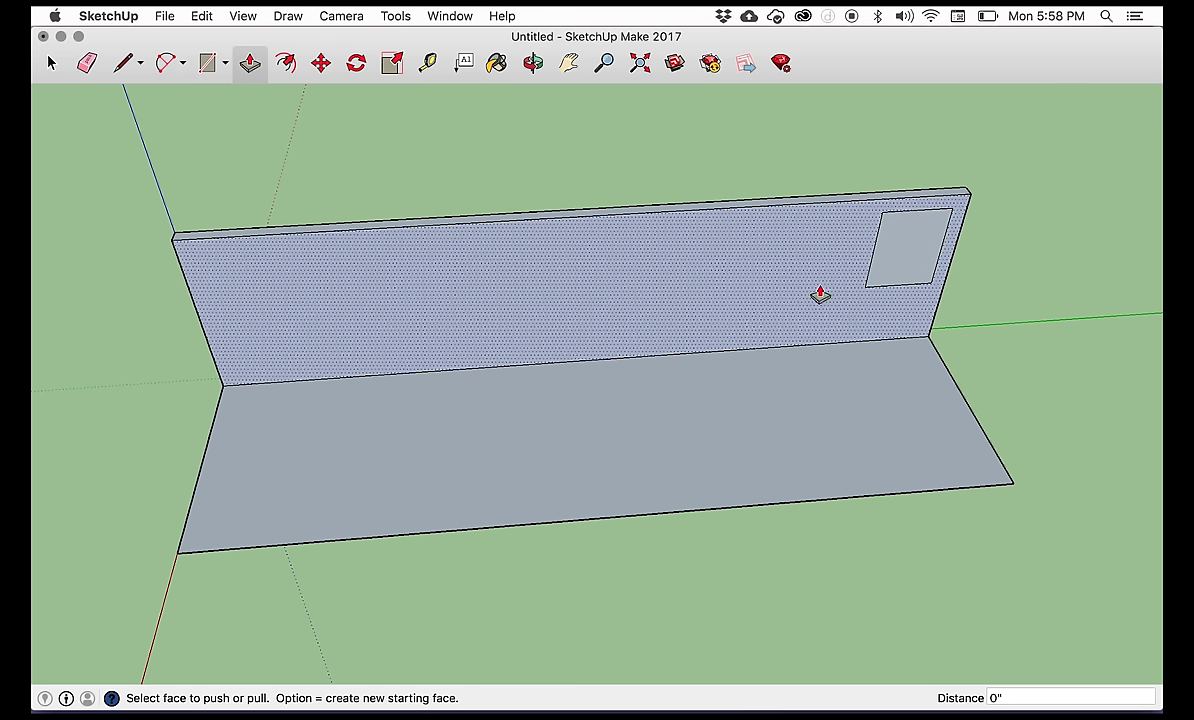
{"action": "left_click_drag", "start_coordinate": [913, 265], "coordinate": [895, 260]}
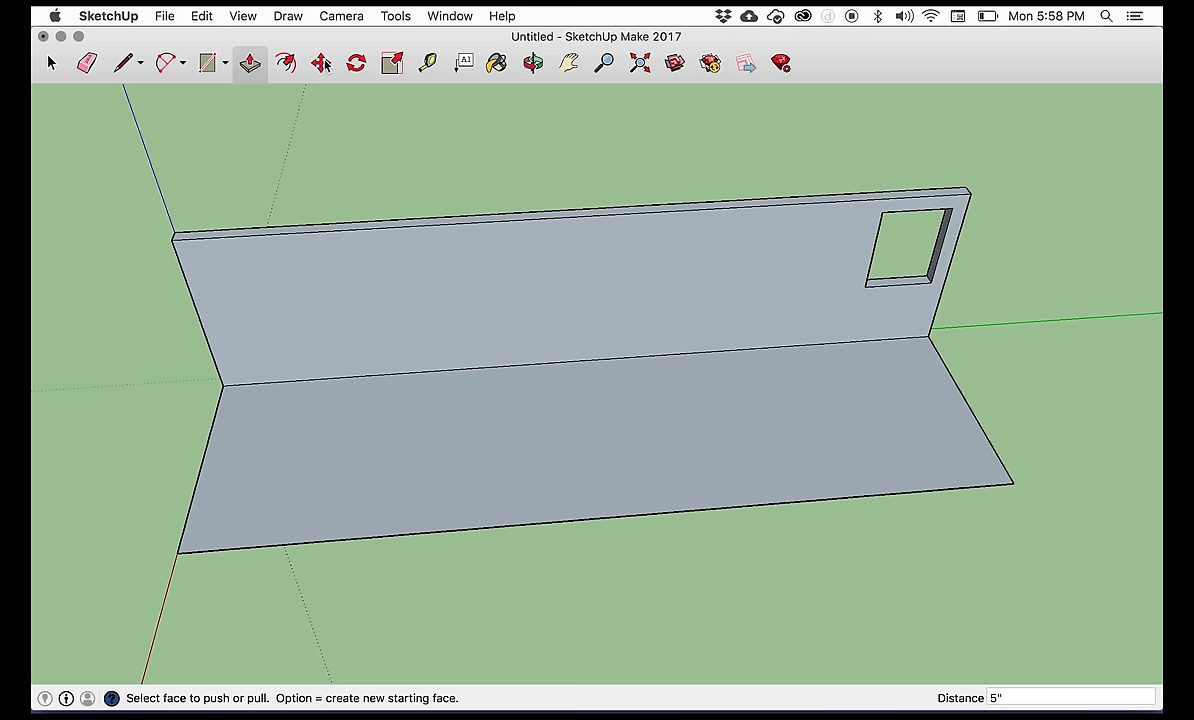
{"action": "left_click", "coordinate": [532, 63]}
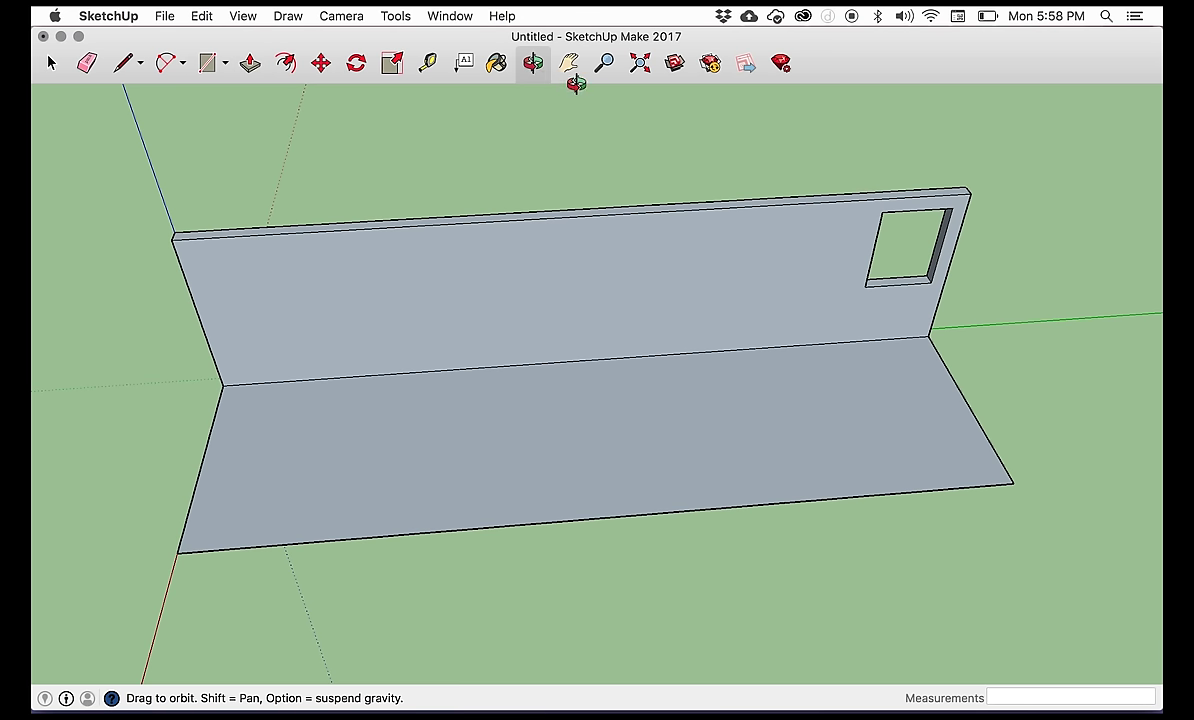
{"action": "left_click_drag", "start_coordinate": [906, 253], "coordinate": [562, 456]}
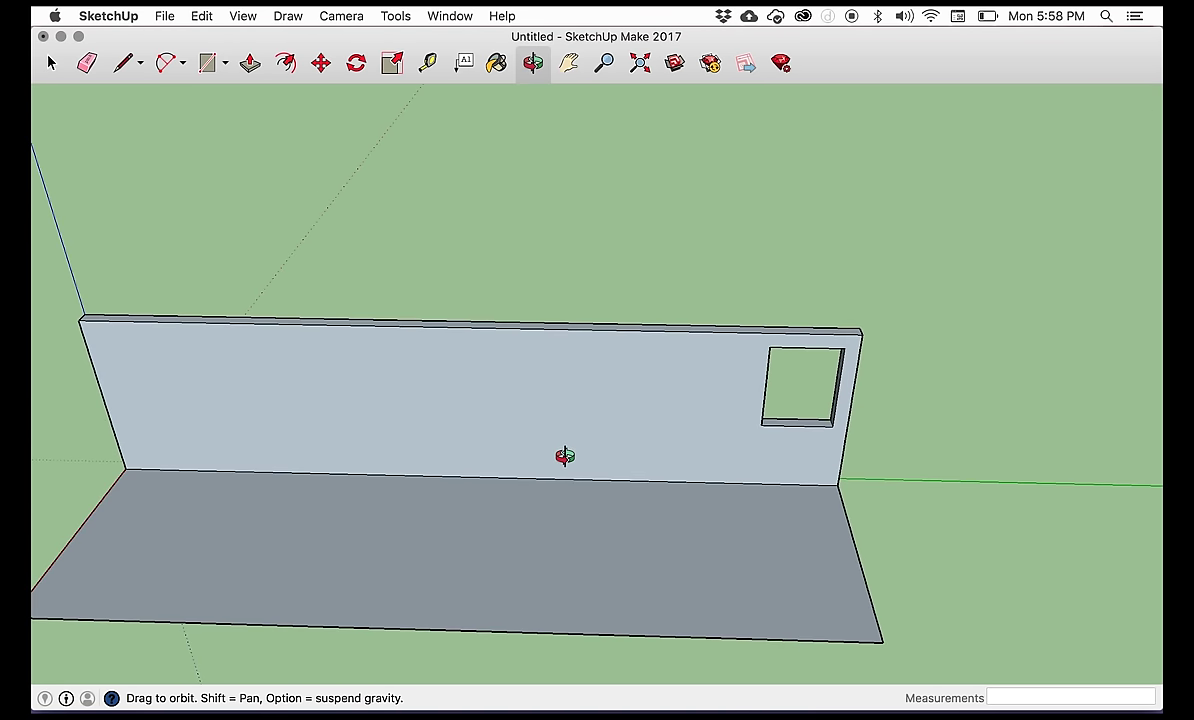
- Select the whole wall and floor and make them one group
{"action": "key", "text": "h"}
{"action": "left_click_drag", "start_coordinate": [499, 205], "coordinate": [580, 150]}
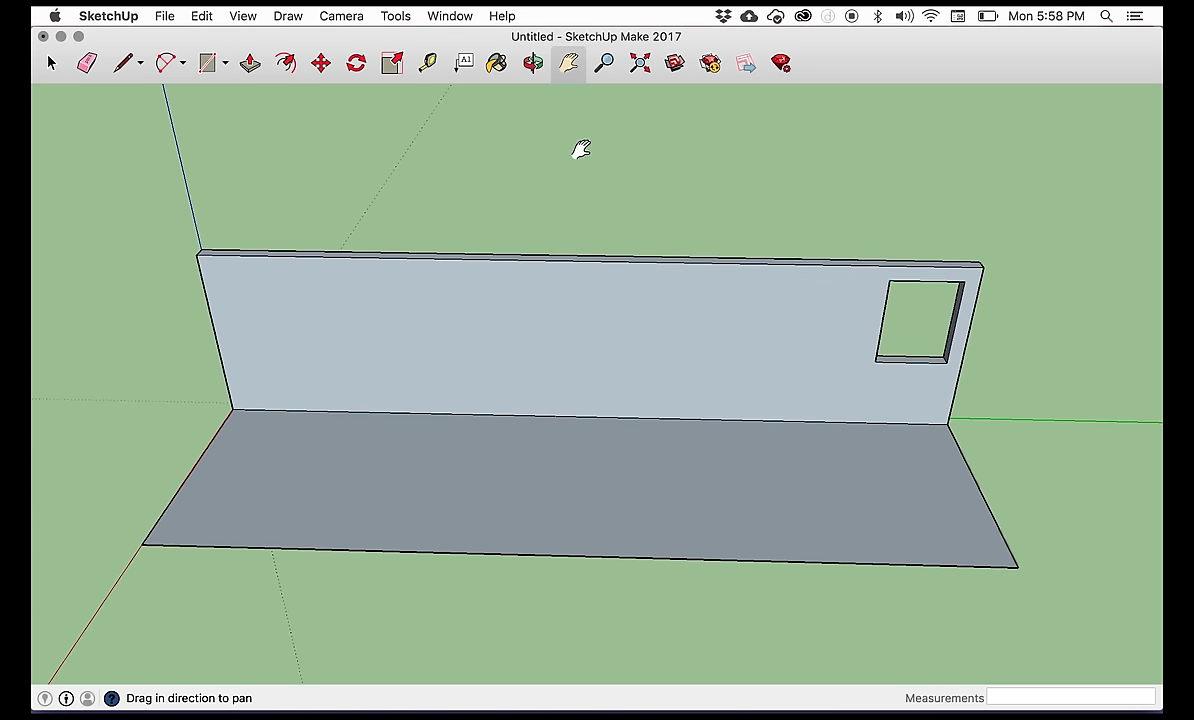
{"action": "left_click", "coordinate": [50, 64]}
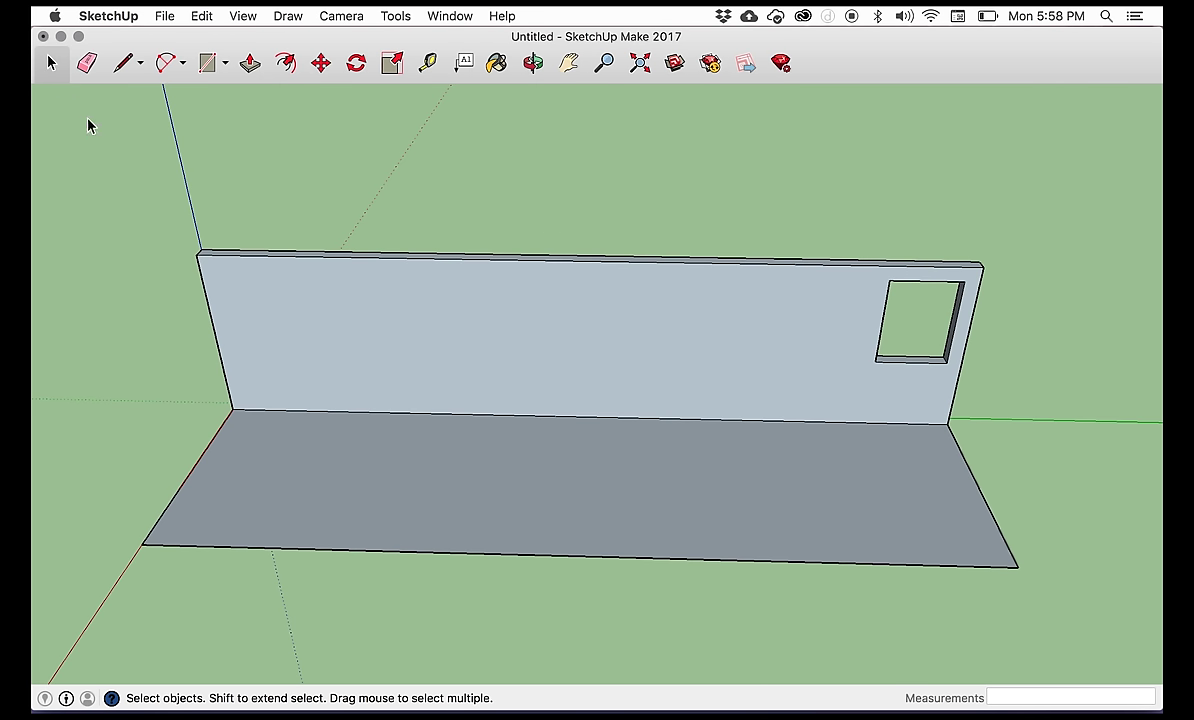
{"action": "left_click_drag", "start_coordinate": [52, 137], "coordinate": [1088, 634]}
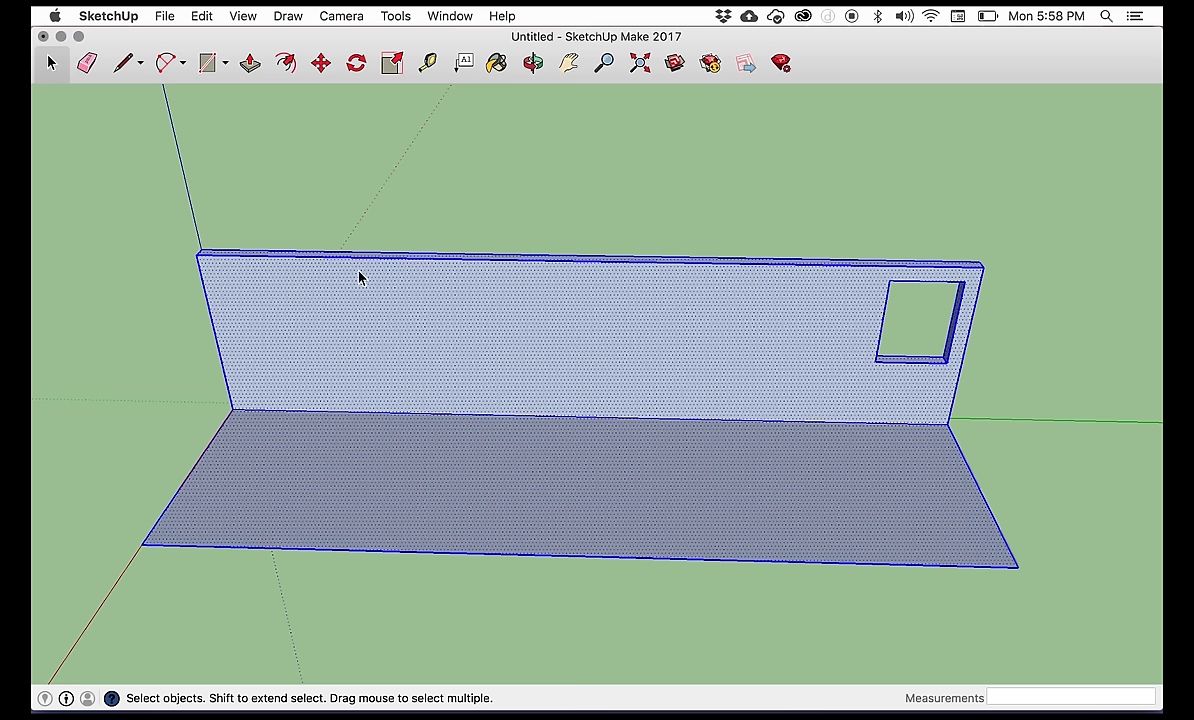
{"action": "right_click", "coordinate": [459, 344]}
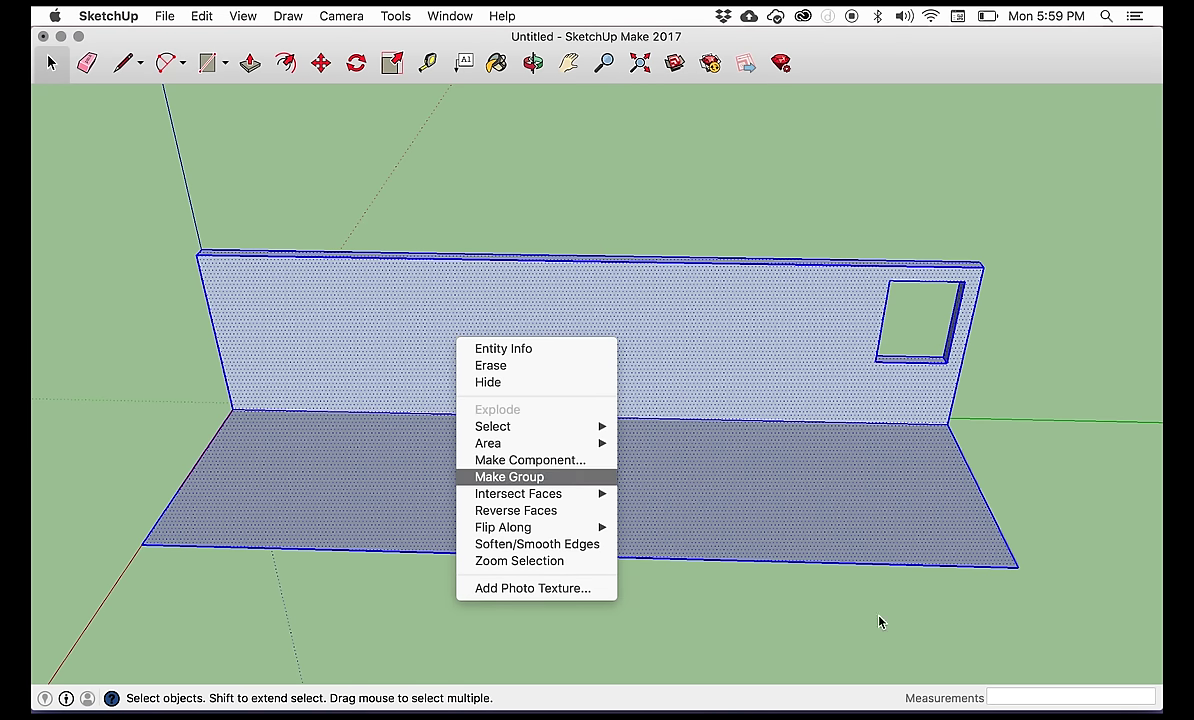
{"action": "left_click", "coordinate": [317, 231]}
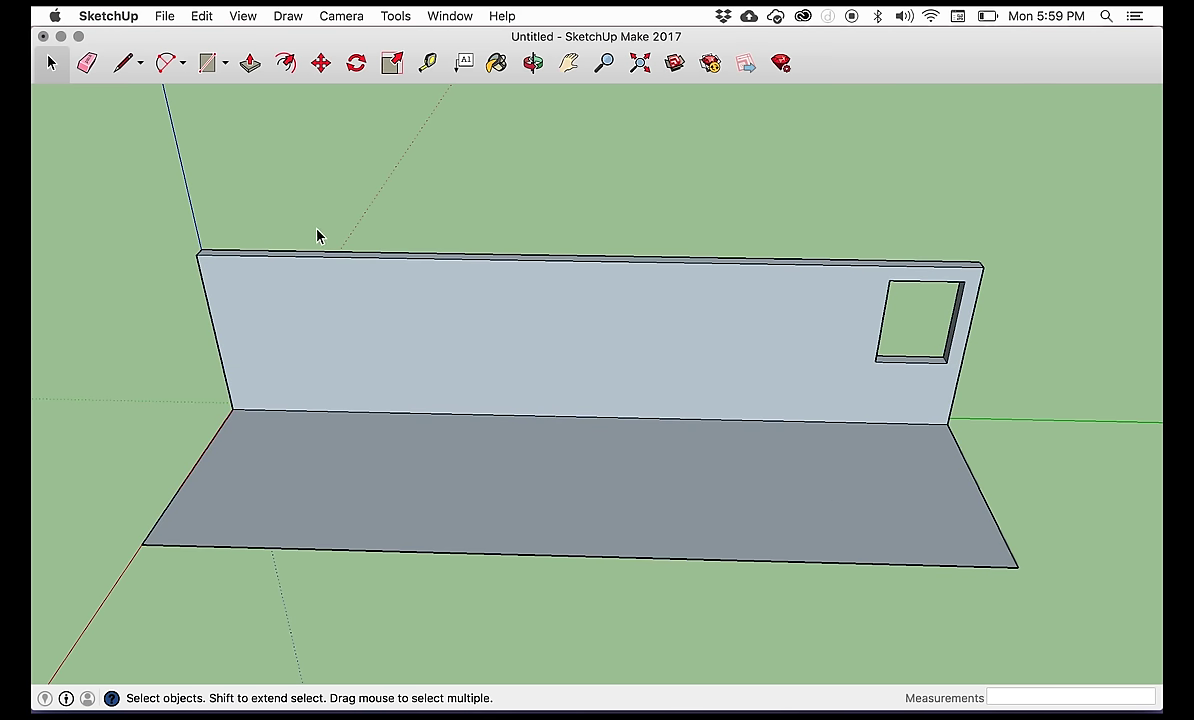
- Test-move the wall-and-floor group, then cancel to leave it in place
{"action": "left_click", "coordinate": [320, 63]}
{"action": "left_click", "coordinate": [482, 336]}
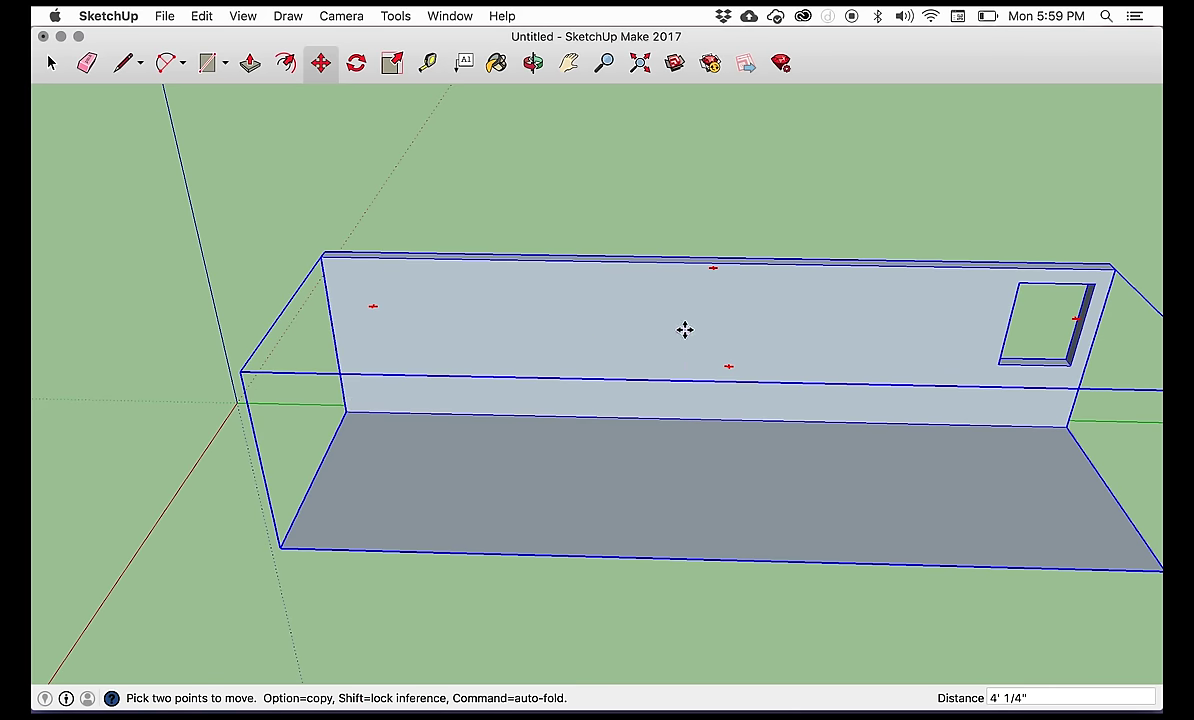
{"action": "key", "text": "Escape"}
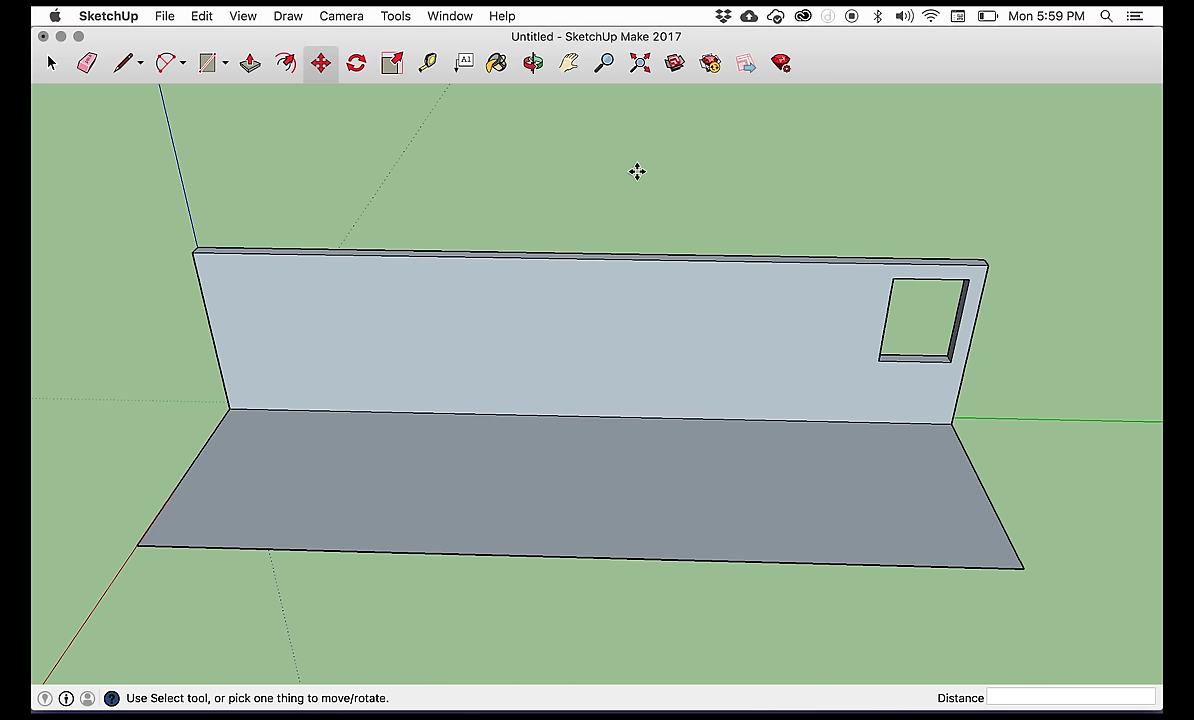
- Draw a rectangle on the floor in front of the wall with a 3' depth
{"action": "key", "text": "r"}
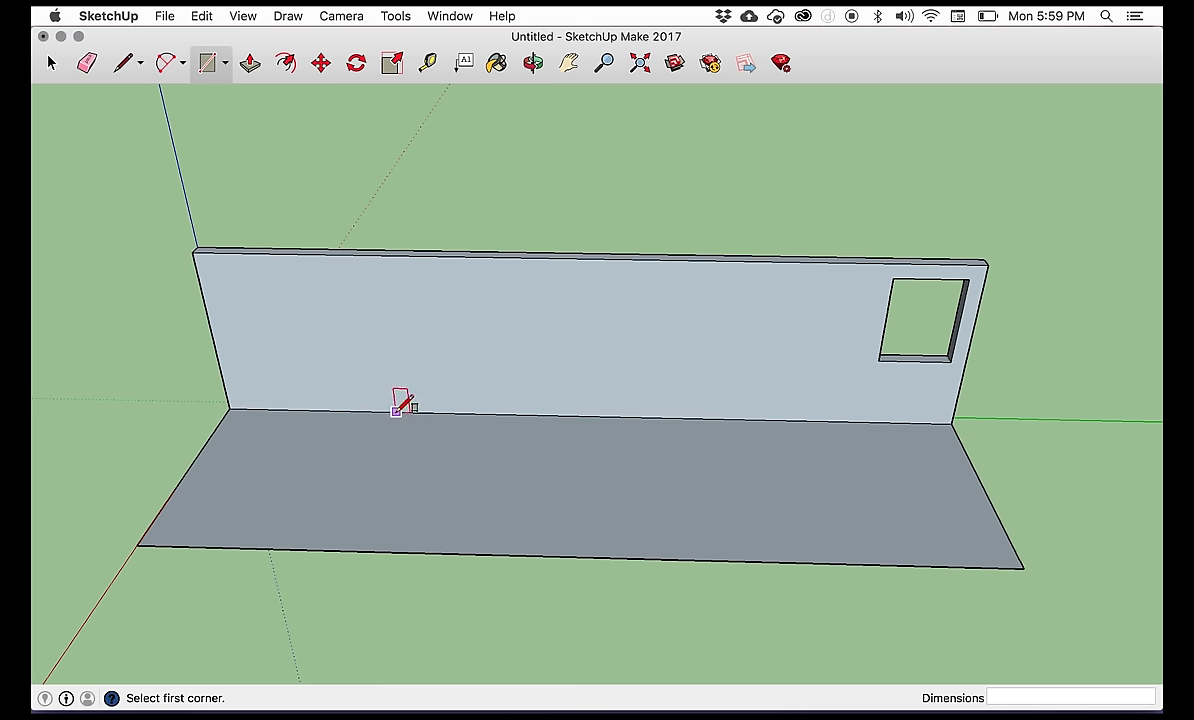
{"action": "left_click", "coordinate": [396, 412]}
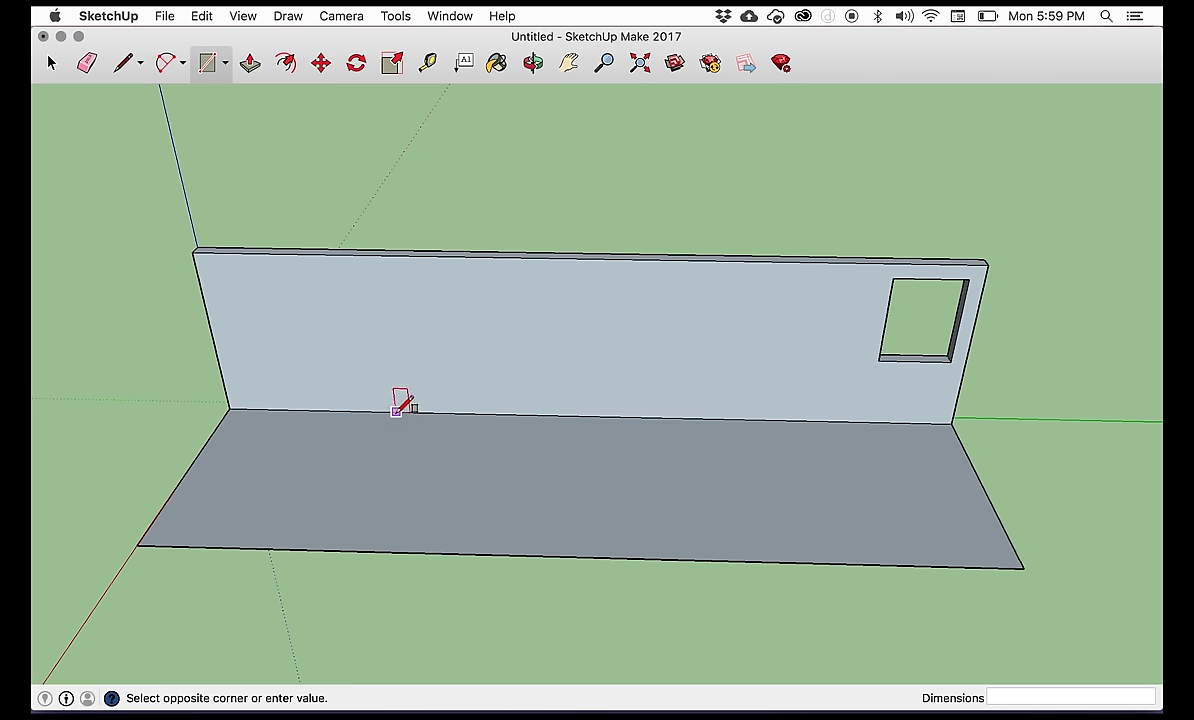
{"action": "left_click", "coordinate": [545, 455]}
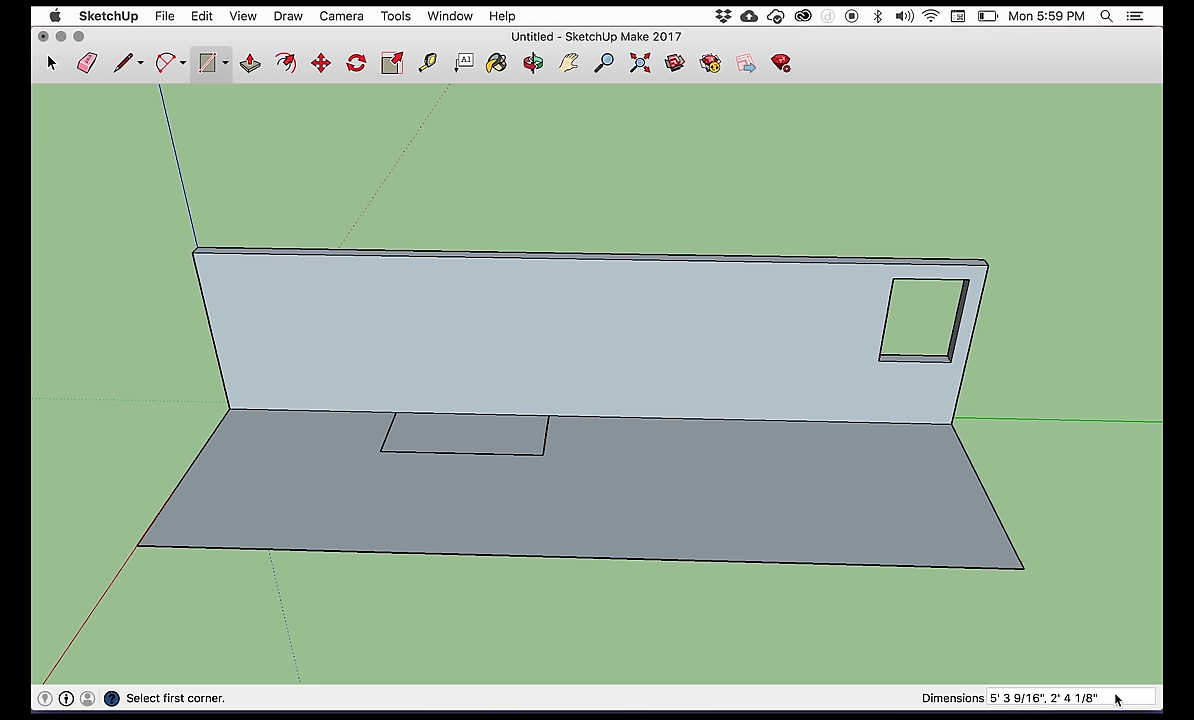
{"action": "left_click_drag", "start_coordinate": [1116, 700], "coordinate": [1052, 704]}
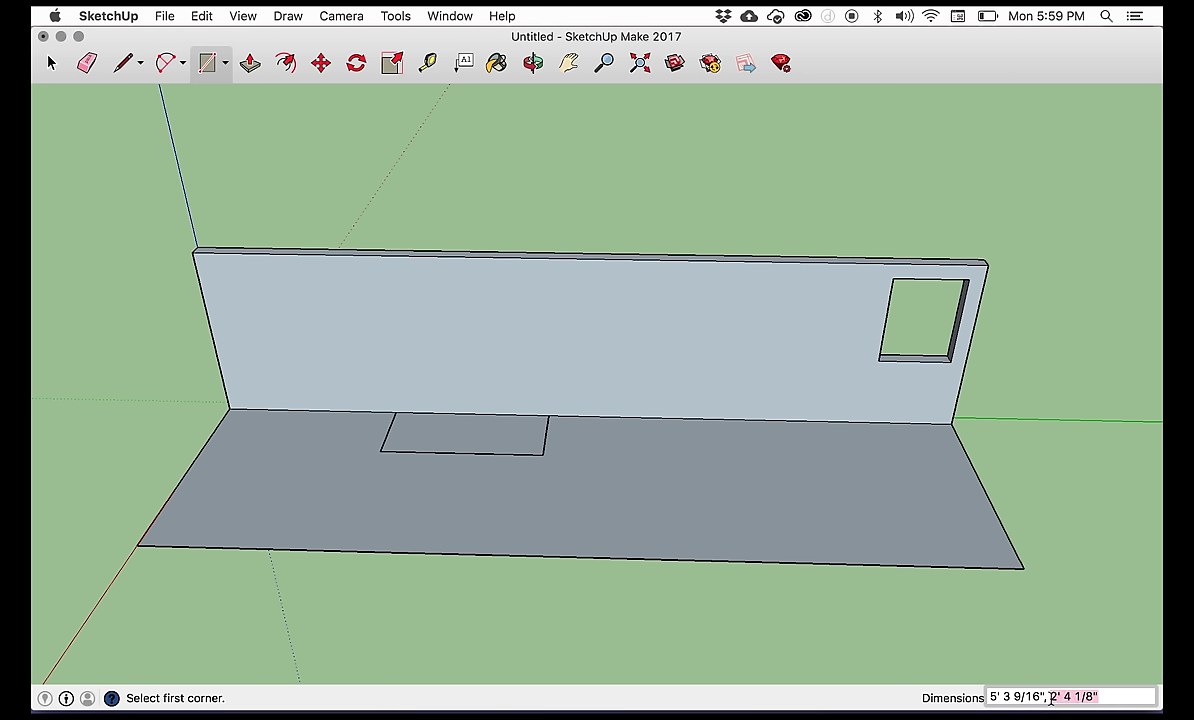
{"action": "type", "text": "3"}
{"action": "key", "text": "Return"}
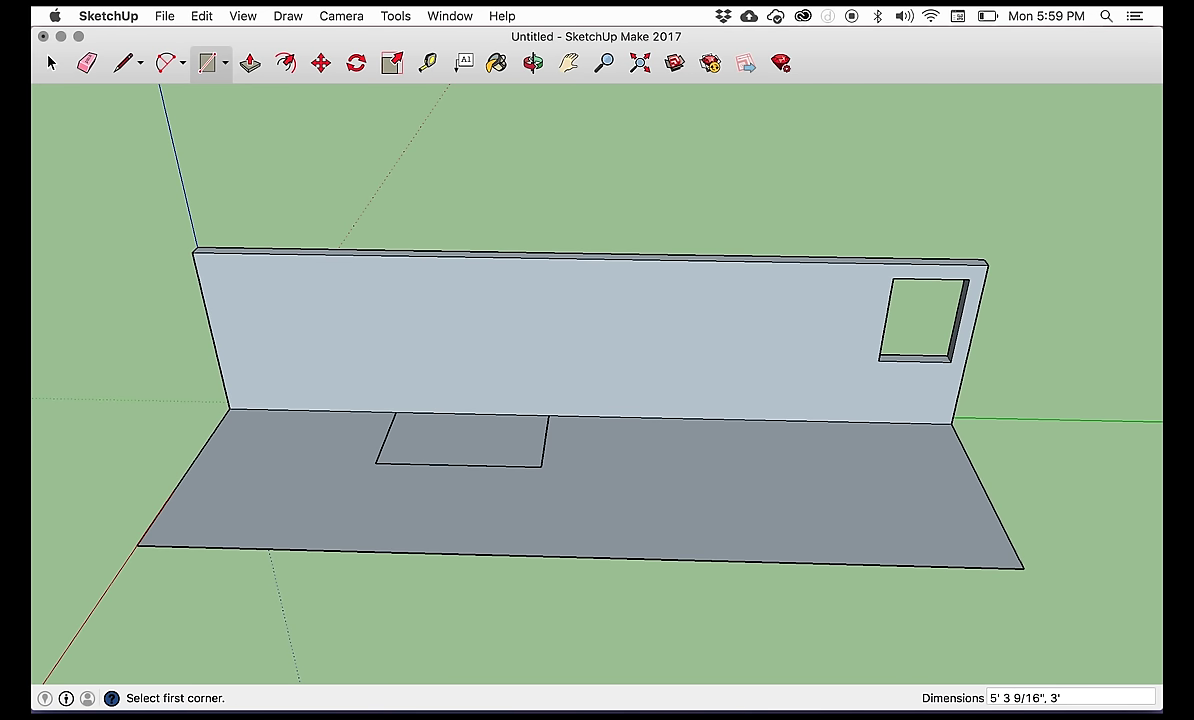
- Pull the floor rectangle up into a box exactly 3' tall
{"action": "left_click", "coordinate": [250, 63]}
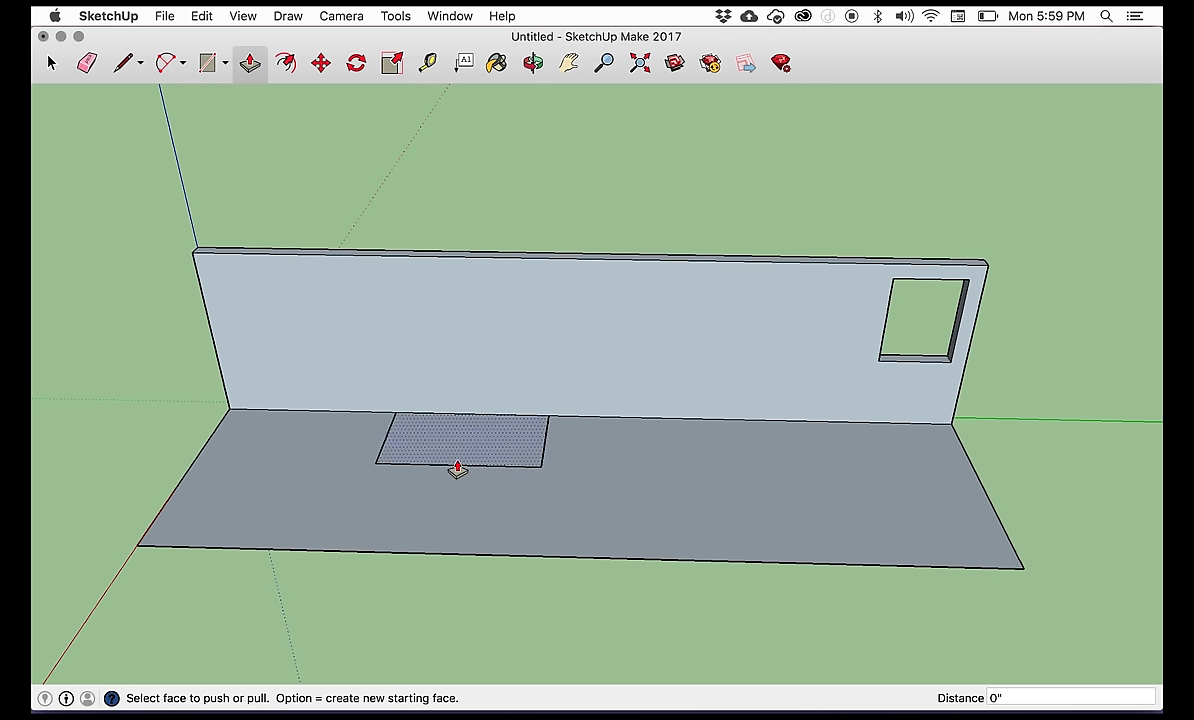
{"action": "left_click_drag", "start_coordinate": [459, 463], "coordinate": [468, 385]}
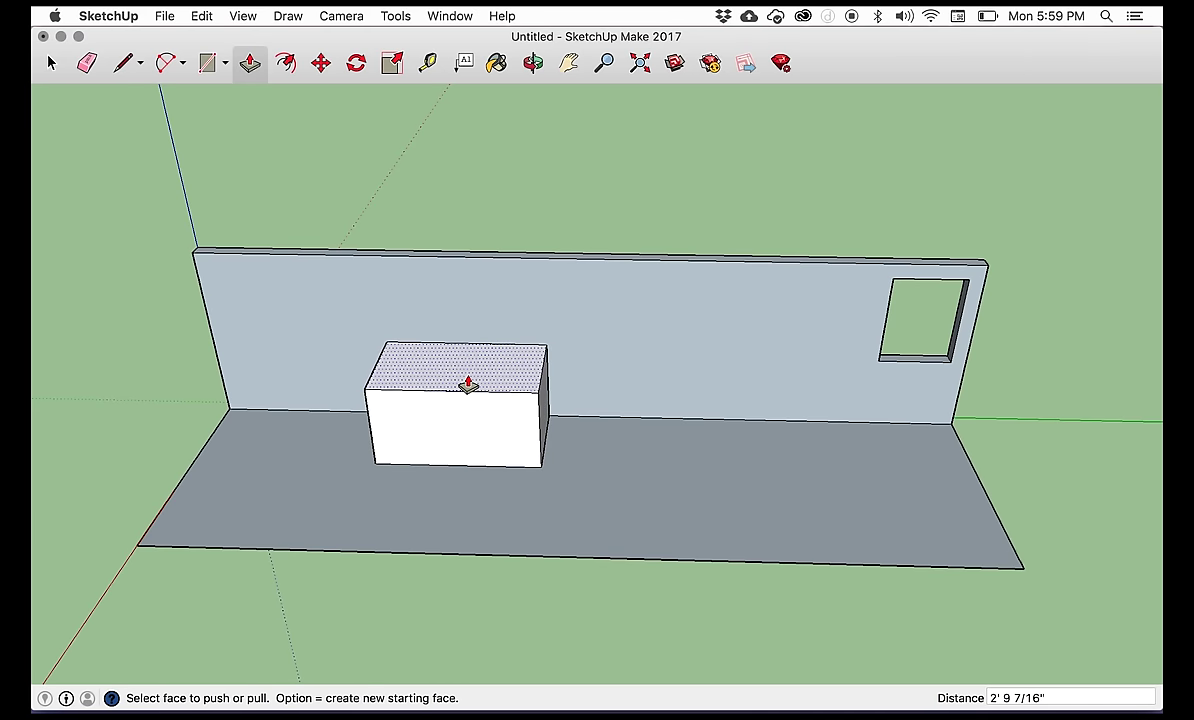
{"action": "left_click", "coordinate": [1037, 702]}
{"action": "type", "text": "3'"}
{"action": "key", "text": "Return"}
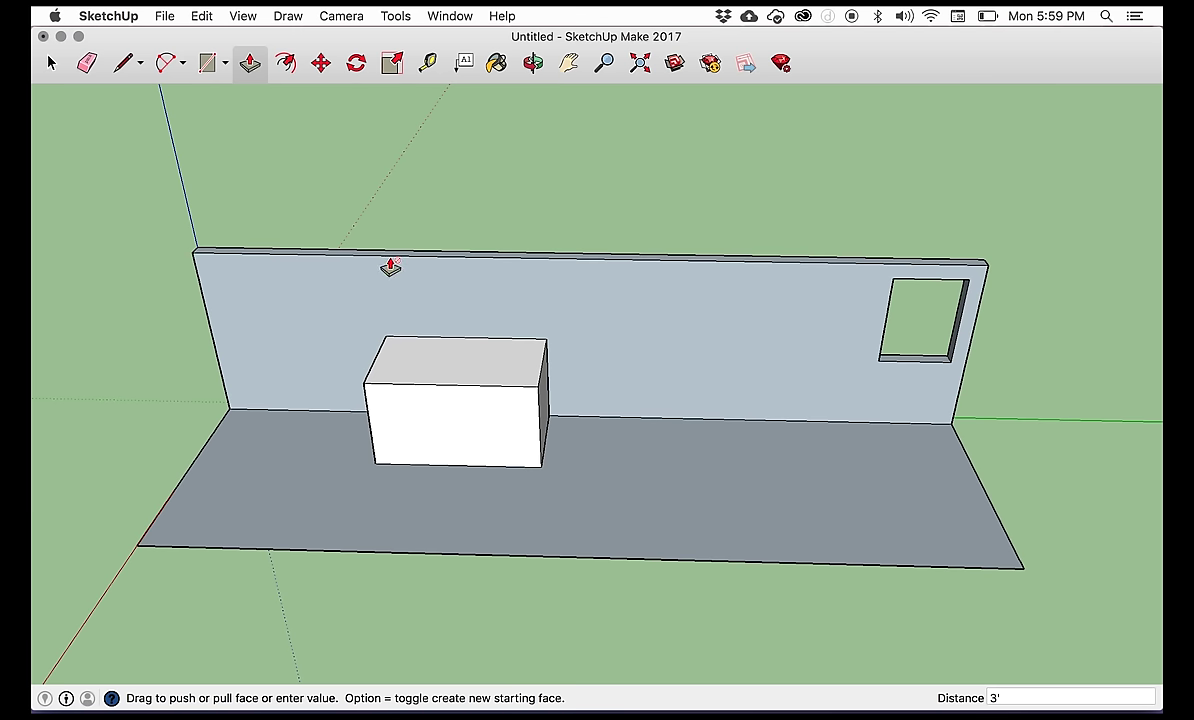
{"action": "left_click", "coordinate": [52, 62]}
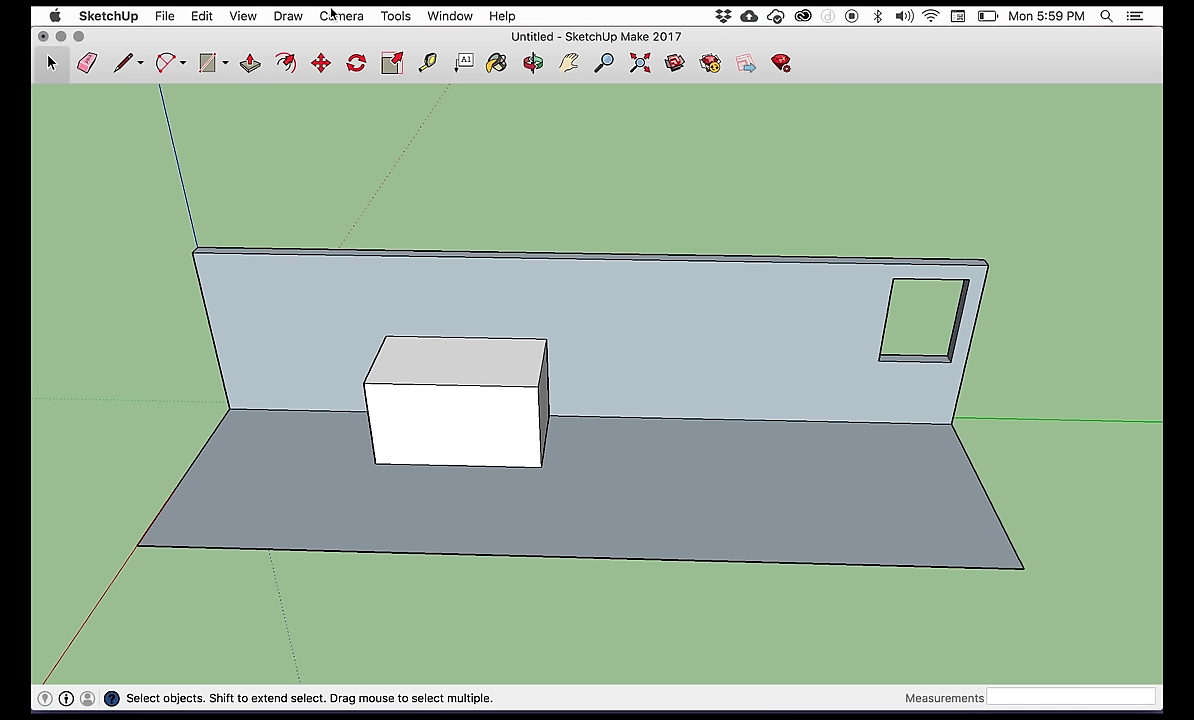
- Outline the upper drawer on the box front and inset it 1 1/2"
{"action": "key", "text": "p"}
{"action": "key", "text": "r"}
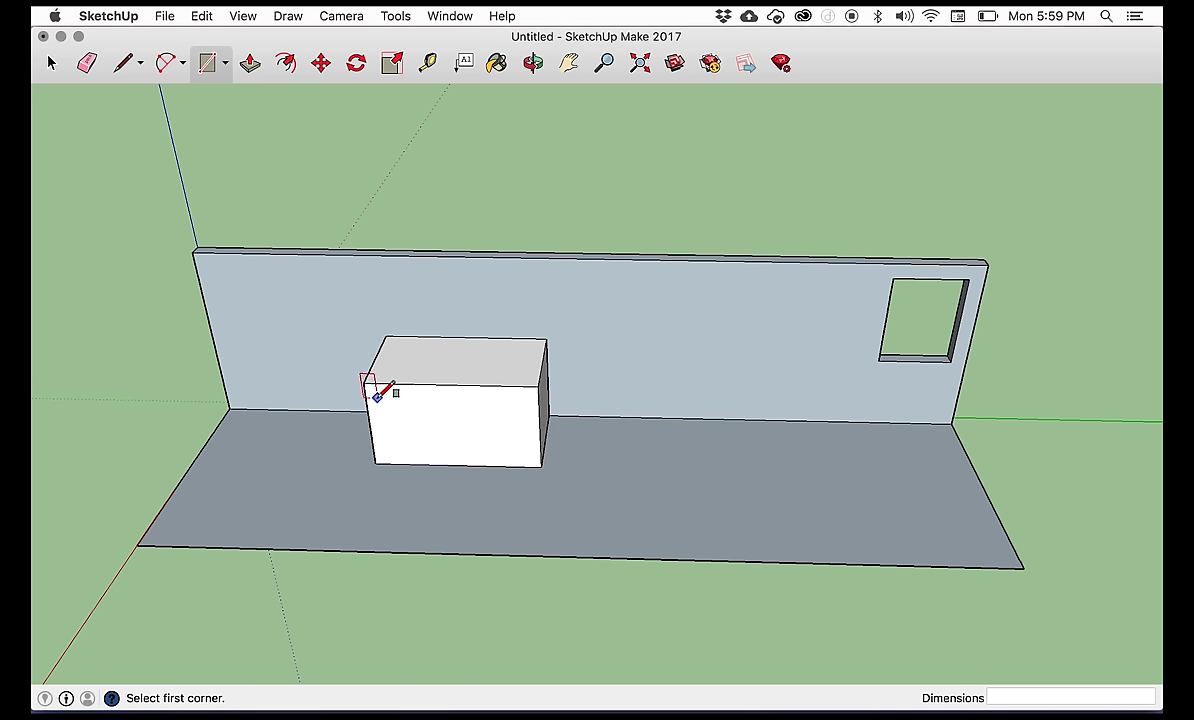
{"action": "left_click", "coordinate": [375, 394]}
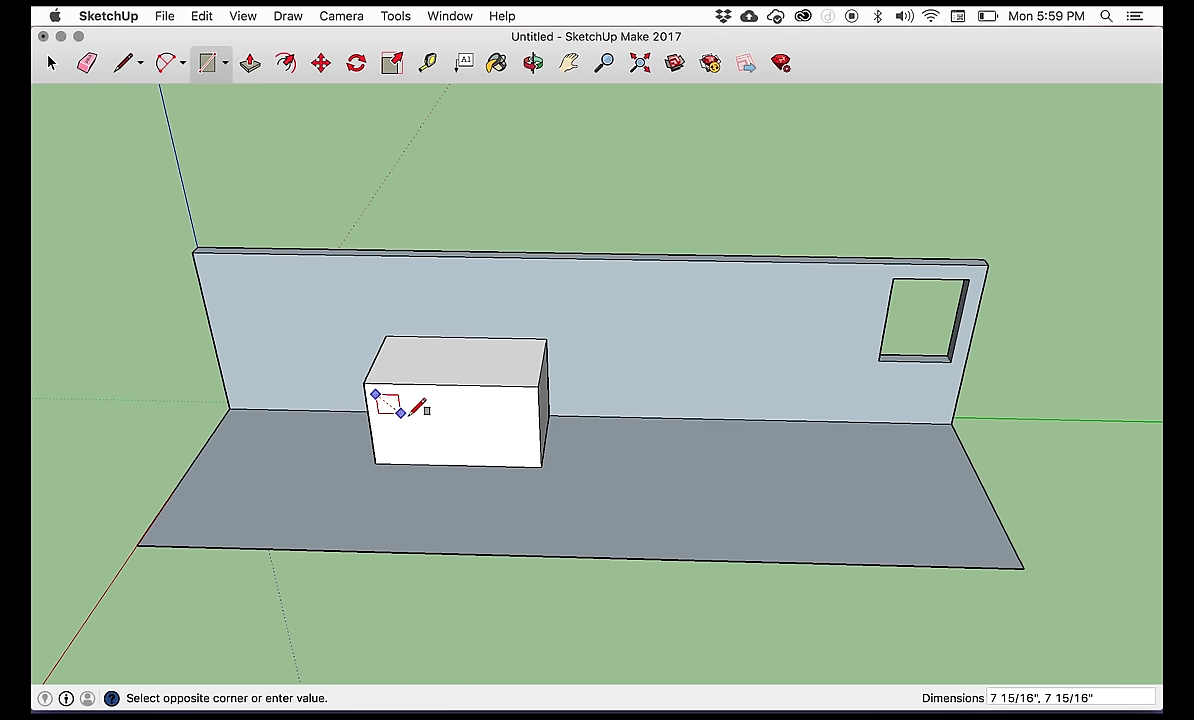
{"action": "left_click", "coordinate": [524, 421]}
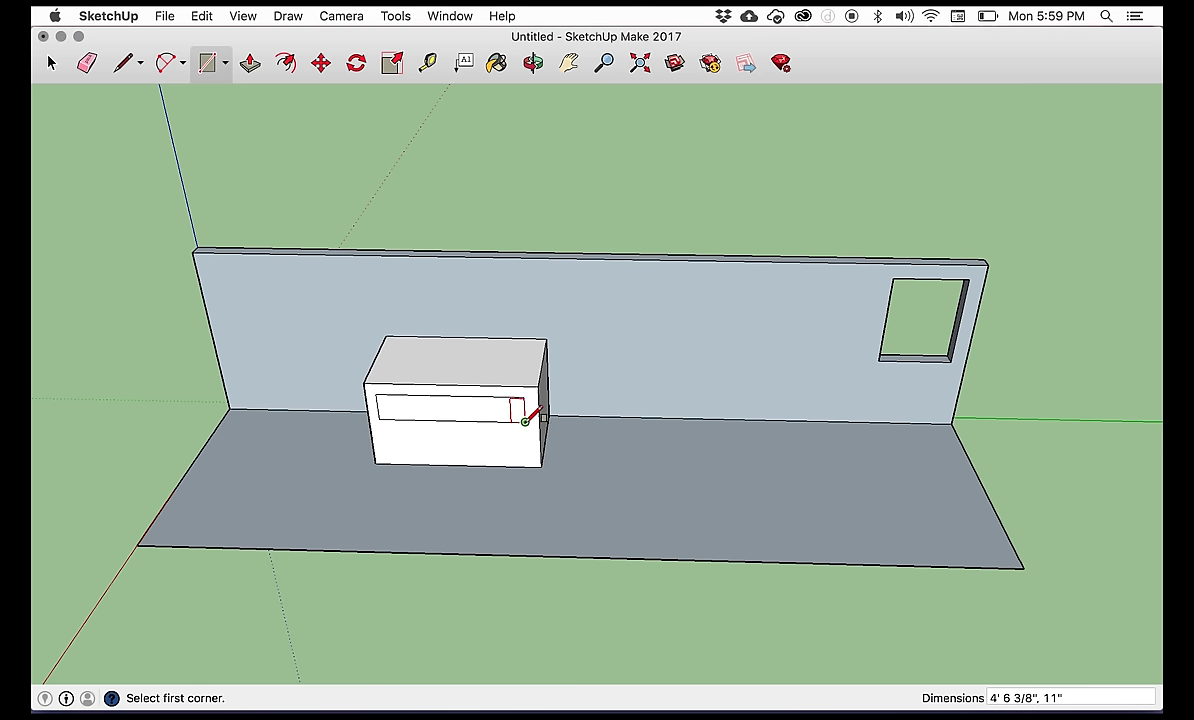
{"action": "left_click", "coordinate": [249, 63]}
{"action": "left_click", "coordinate": [457, 413]}
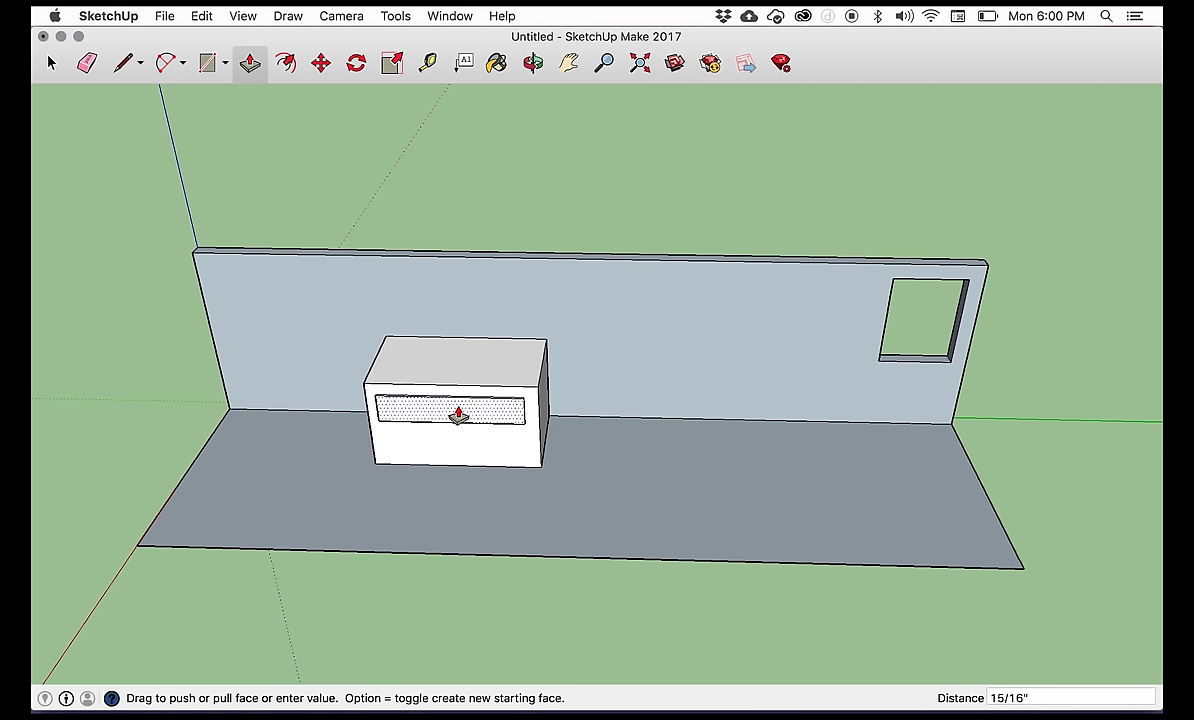
{"action": "left_click", "coordinate": [458, 416]}
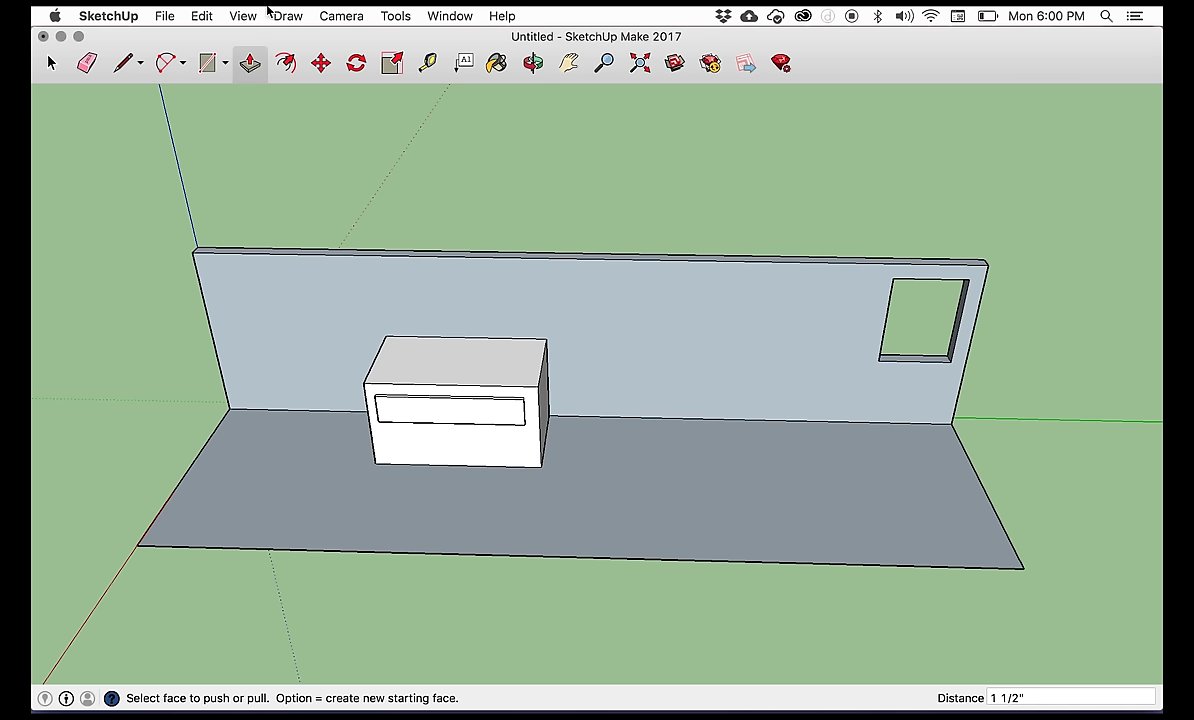
- Outline the lower drawer below the first and inset it 2 3/16"
{"action": "left_click", "coordinate": [208, 62]}
{"action": "left_click", "coordinate": [383, 429]}
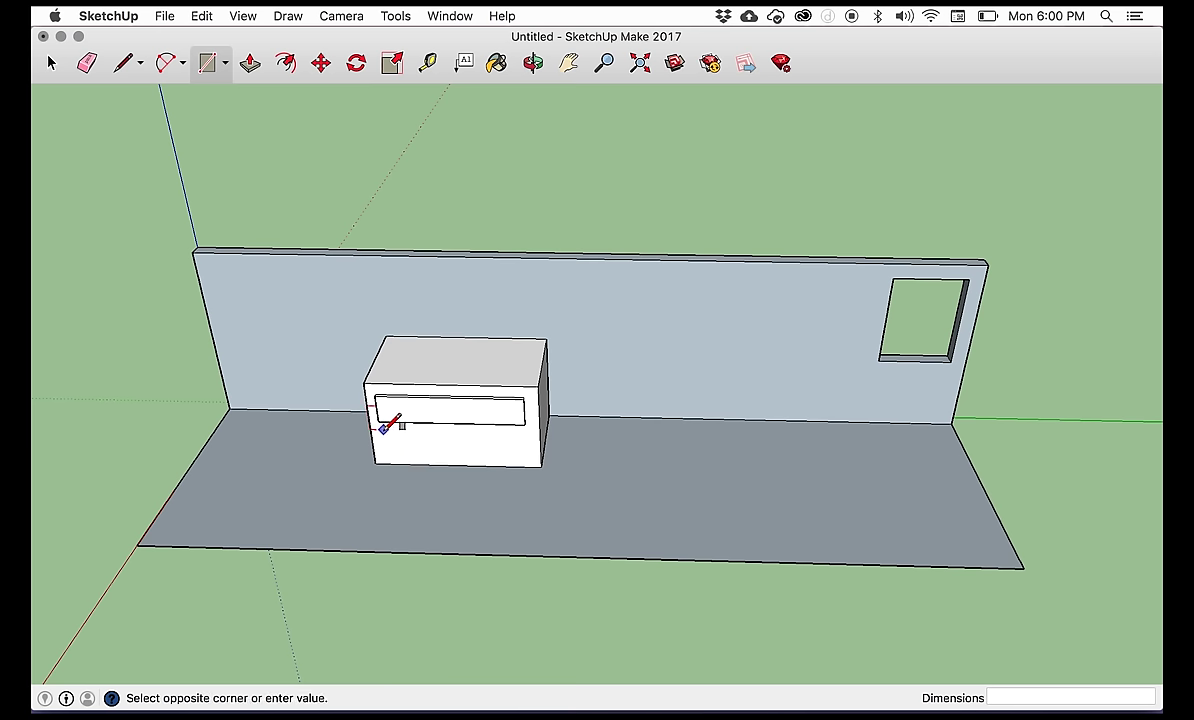
{"action": "left_click", "coordinate": [524, 456]}
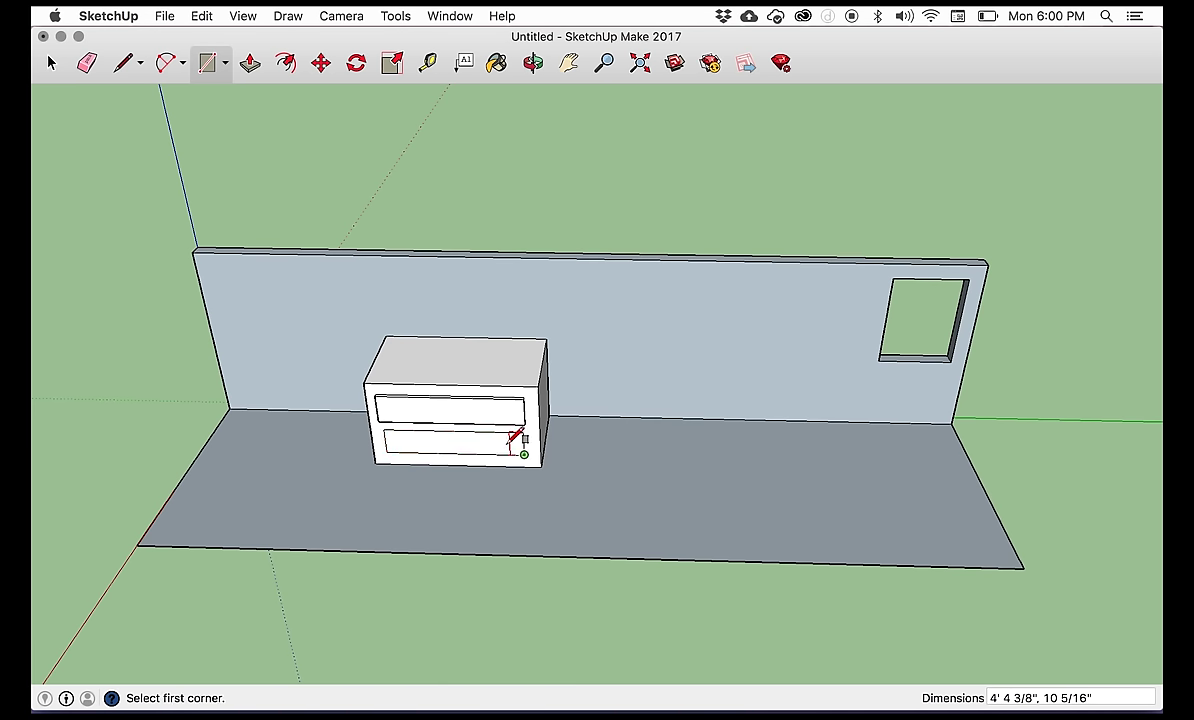
{"action": "left_click", "coordinate": [250, 66]}
{"action": "left_click", "coordinate": [480, 448]}
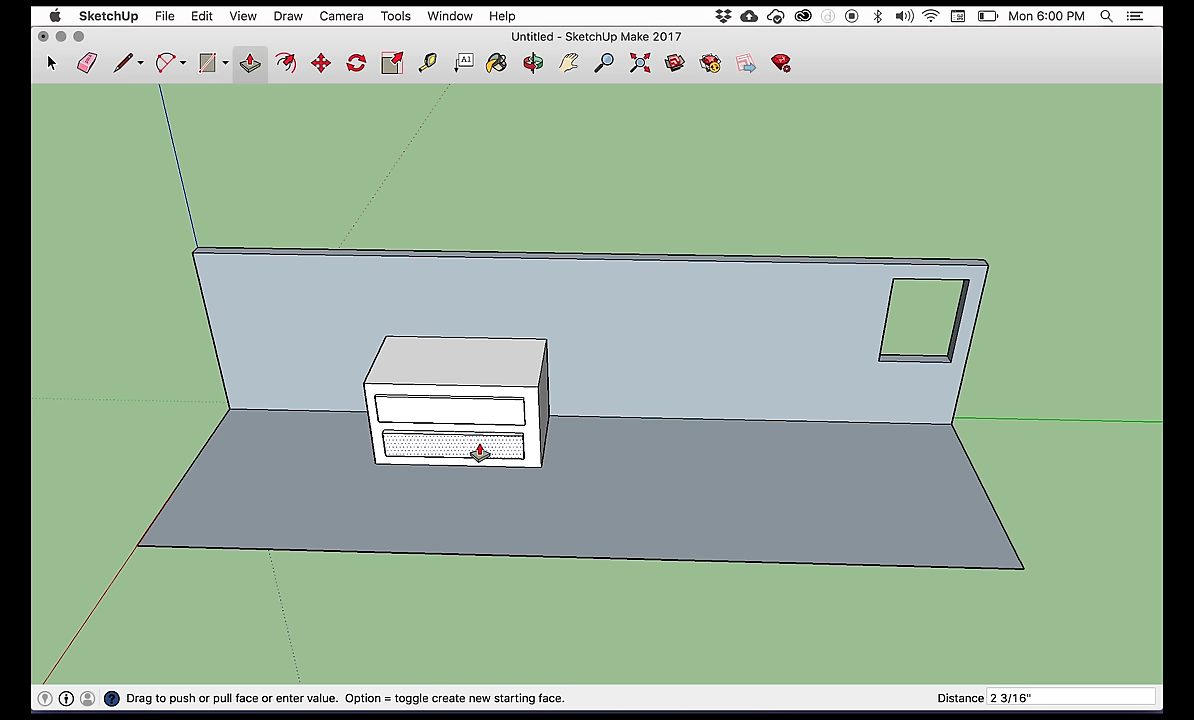
{"action": "left_click", "coordinate": [479, 452]}
{"action": "left_click", "coordinate": [51, 62]}
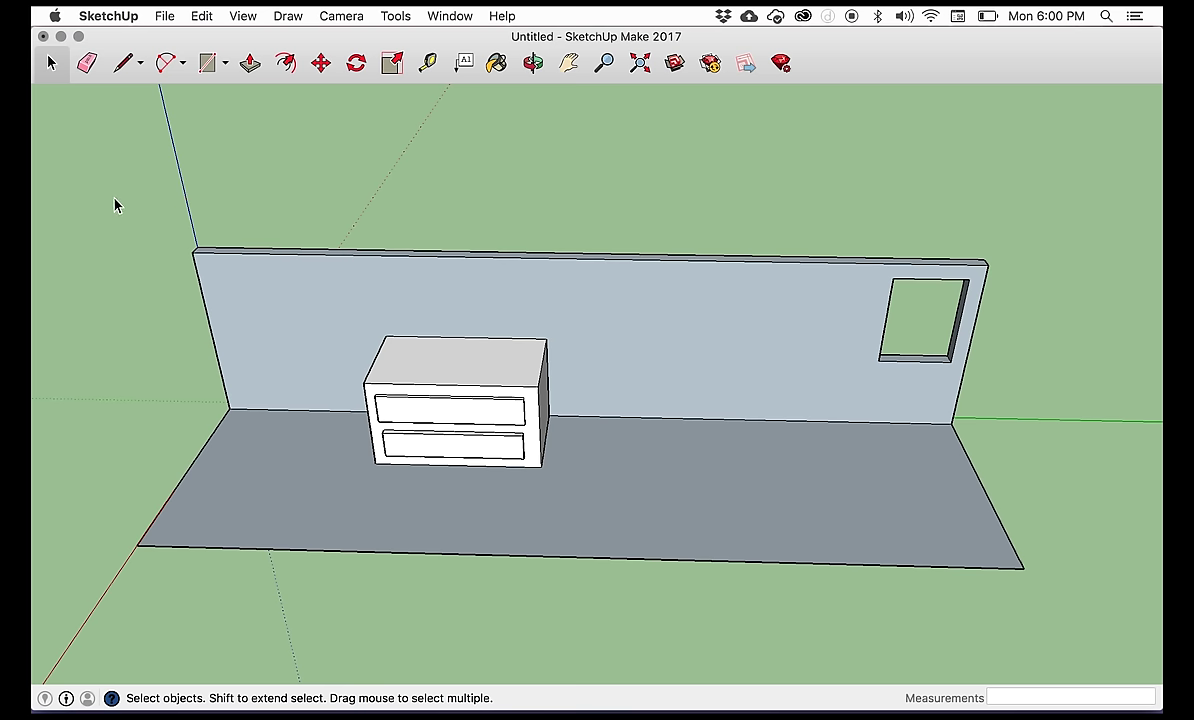
- Select just the dresser pieces, leaving the wall and floor out of the selection
{"action": "left_click_drag", "start_coordinate": [295, 212], "coordinate": [770, 537]}
{"action": "left_click_drag", "start_coordinate": [290, 186], "coordinate": [646, 500]}
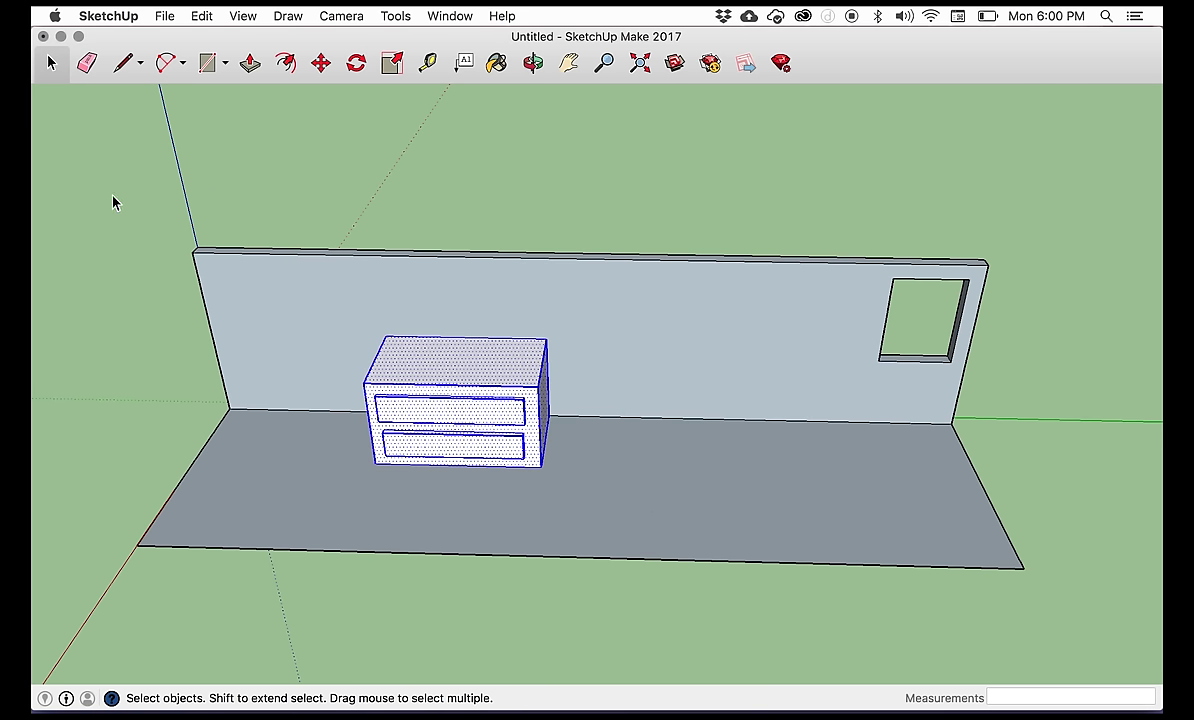
{"action": "left_click_drag", "start_coordinate": [52, 153], "coordinate": [1095, 645]}
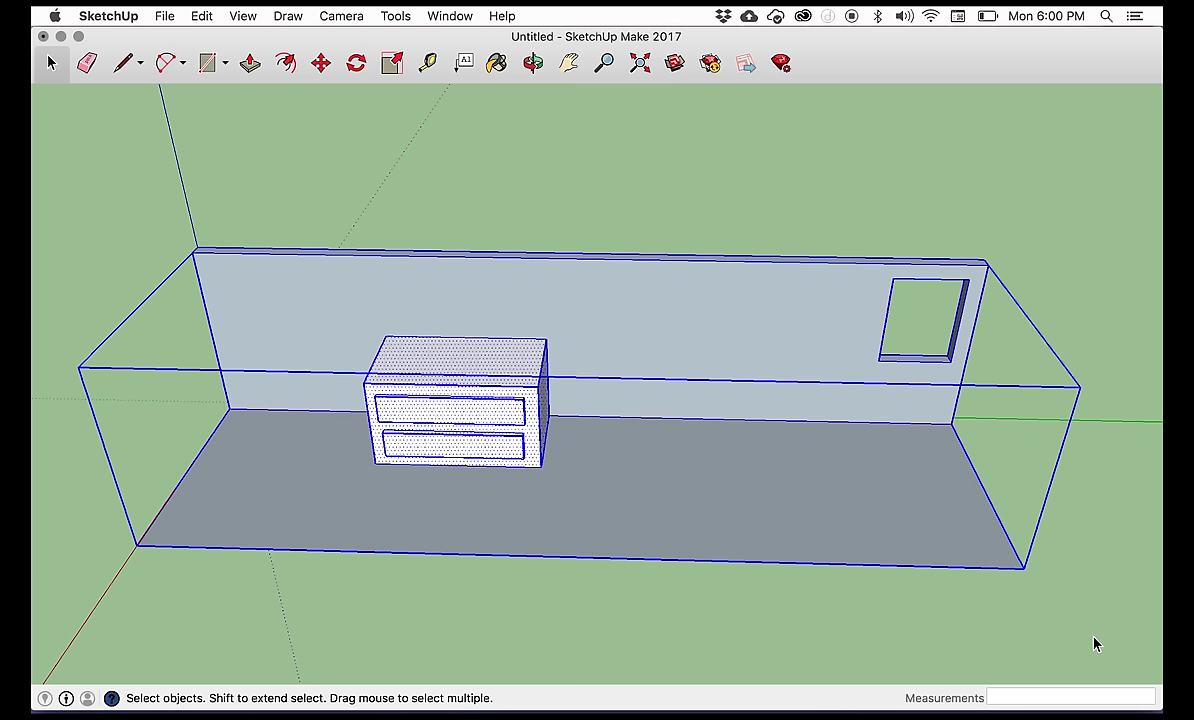
{"action": "left_click", "coordinate": [370, 165]}
{"action": "left_click_drag", "start_coordinate": [318, 172], "coordinate": [616, 502]}
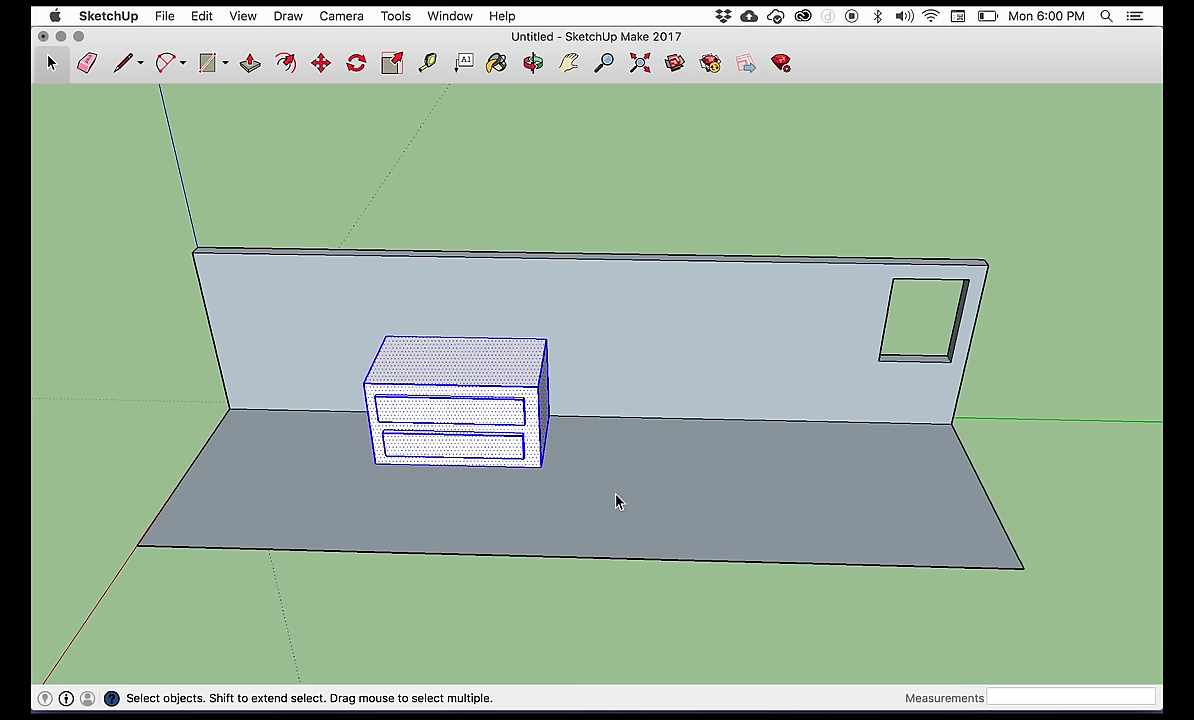
{"action": "left_click", "coordinate": [477, 200]}
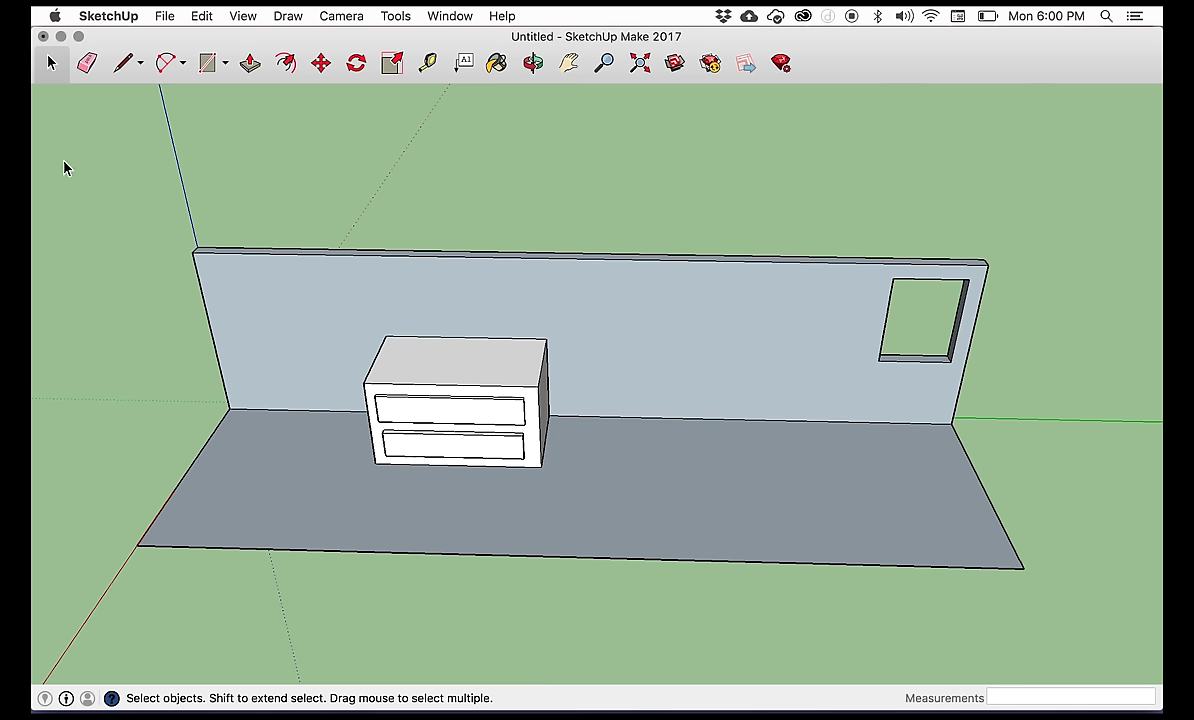
{"action": "left_click_drag", "start_coordinate": [55, 155], "coordinate": [1099, 604]}
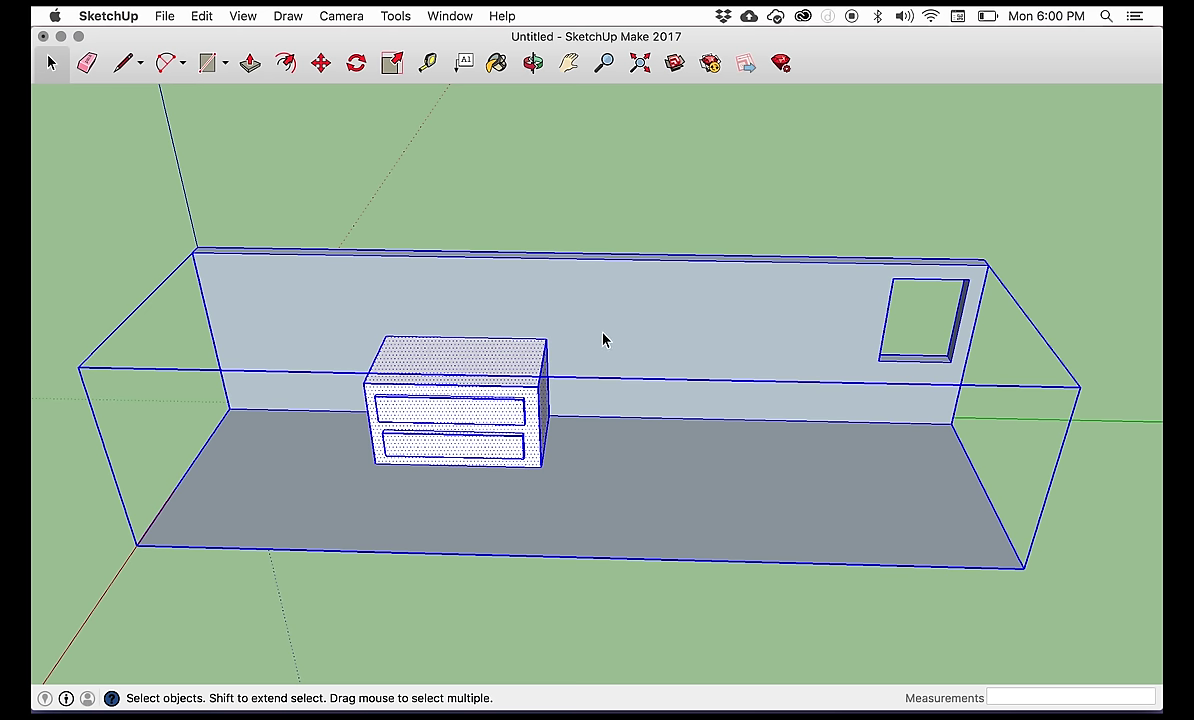
{"action": "left_click", "coordinate": [660, 347], "text": "shift"}
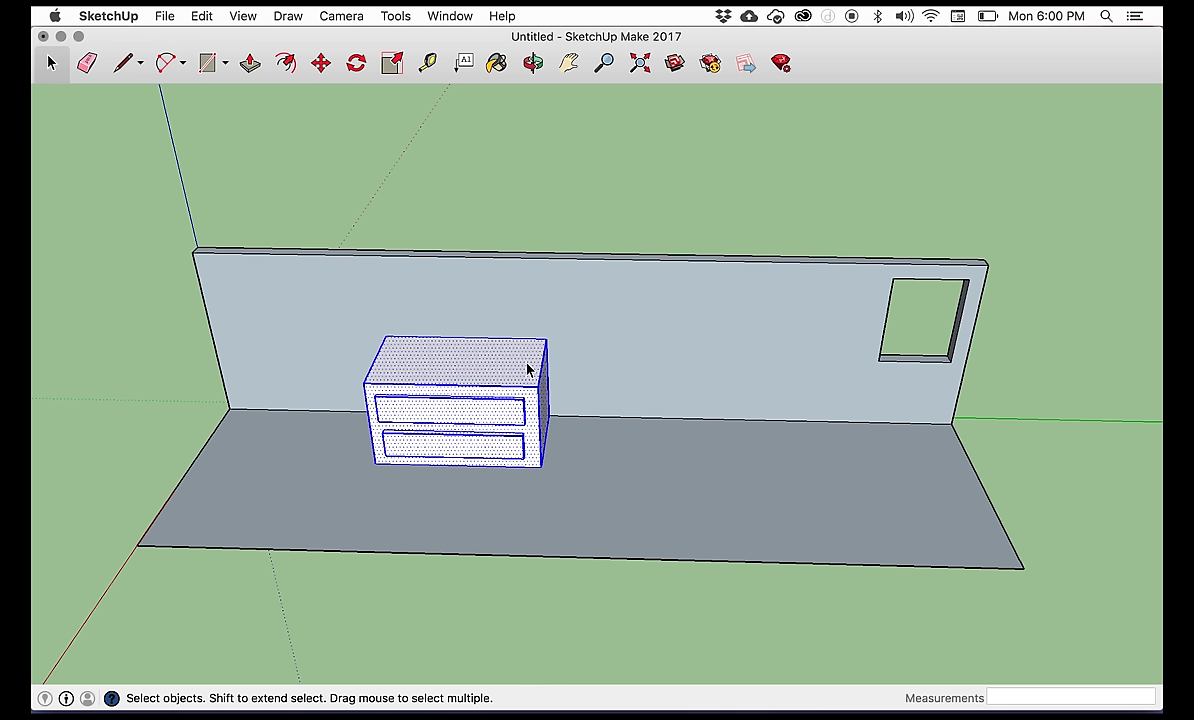
- Make the dresser pieces one group and pick it up with Move
{"action": "right_click", "coordinate": [465, 376]}
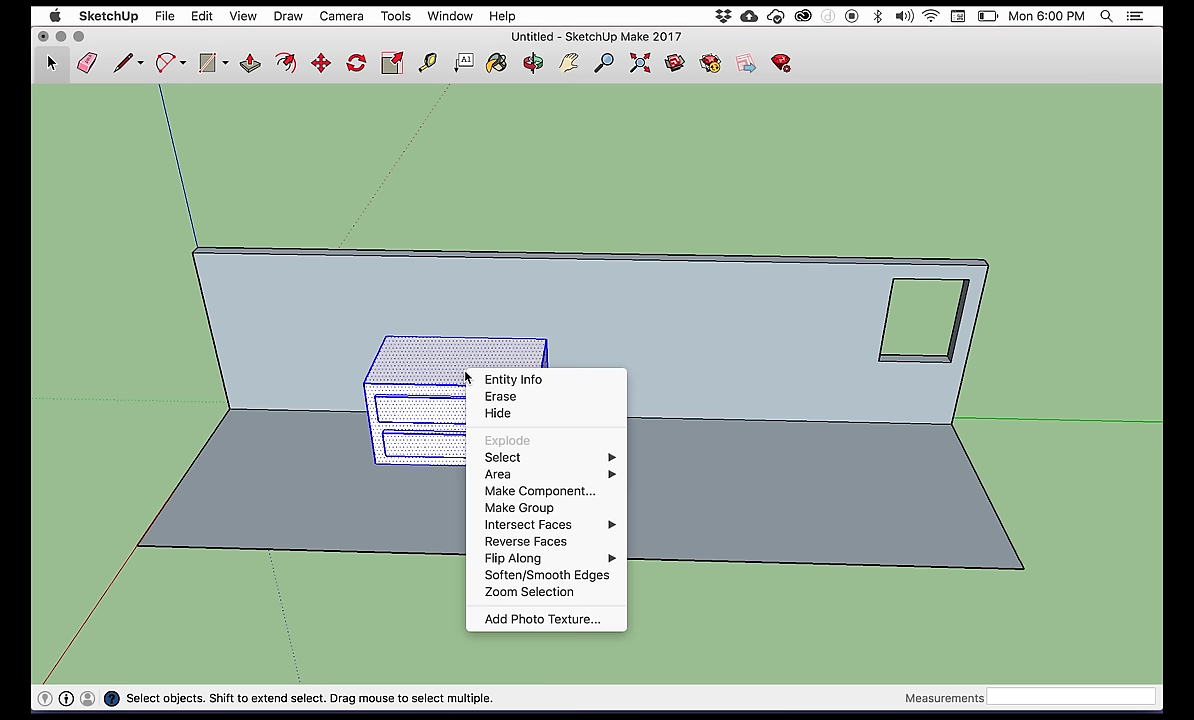
{"action": "left_click", "coordinate": [535, 507]}
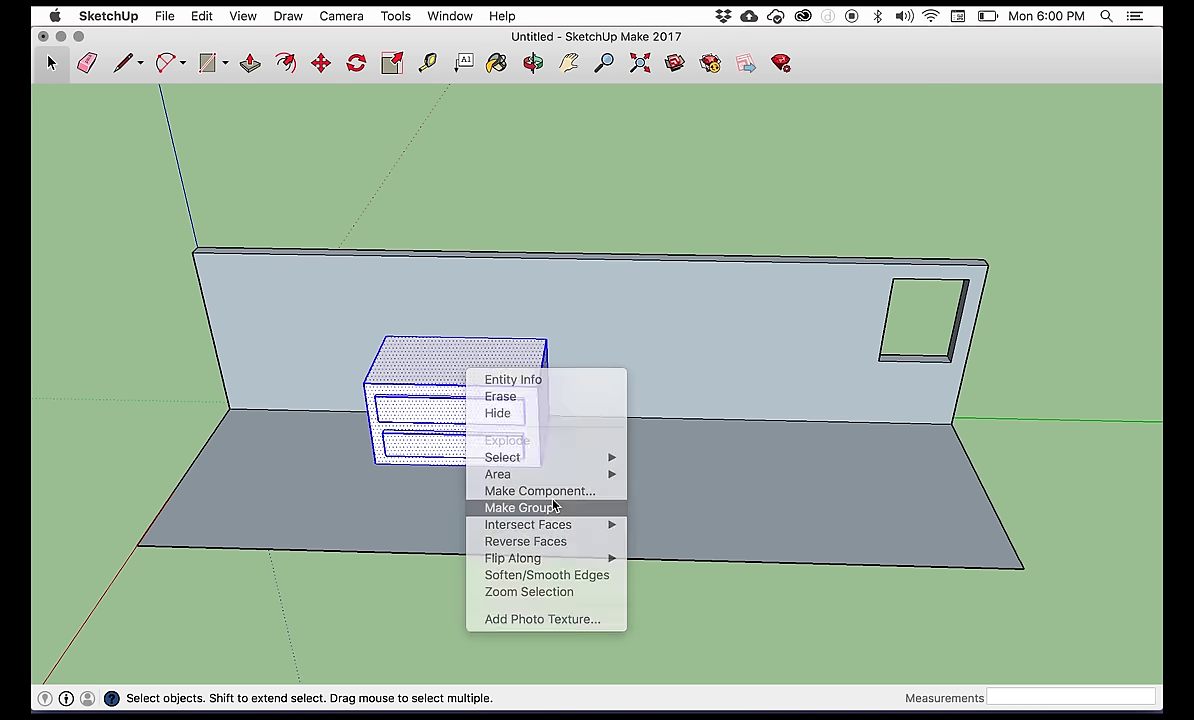
{"action": "left_click", "coordinate": [320, 63]}
{"action": "left_click", "coordinate": [510, 360]}
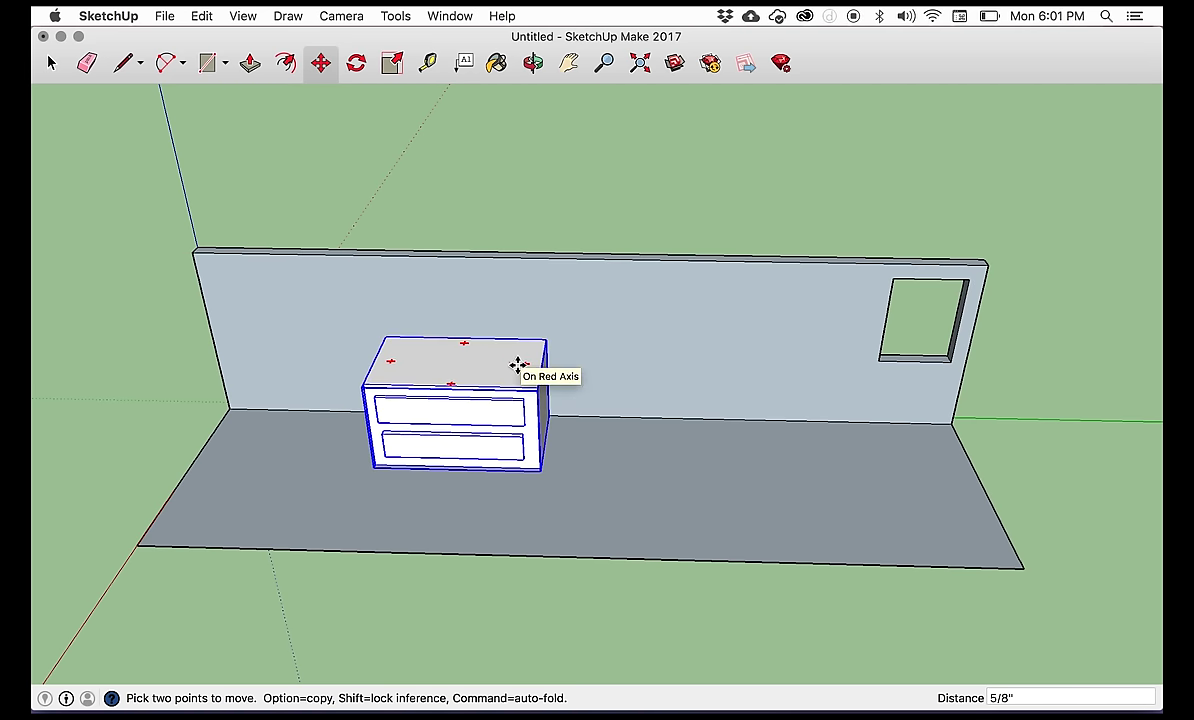
- Set the dresser down and rotate it 180° about its top
{"action": "left_click", "coordinate": [519, 365]}
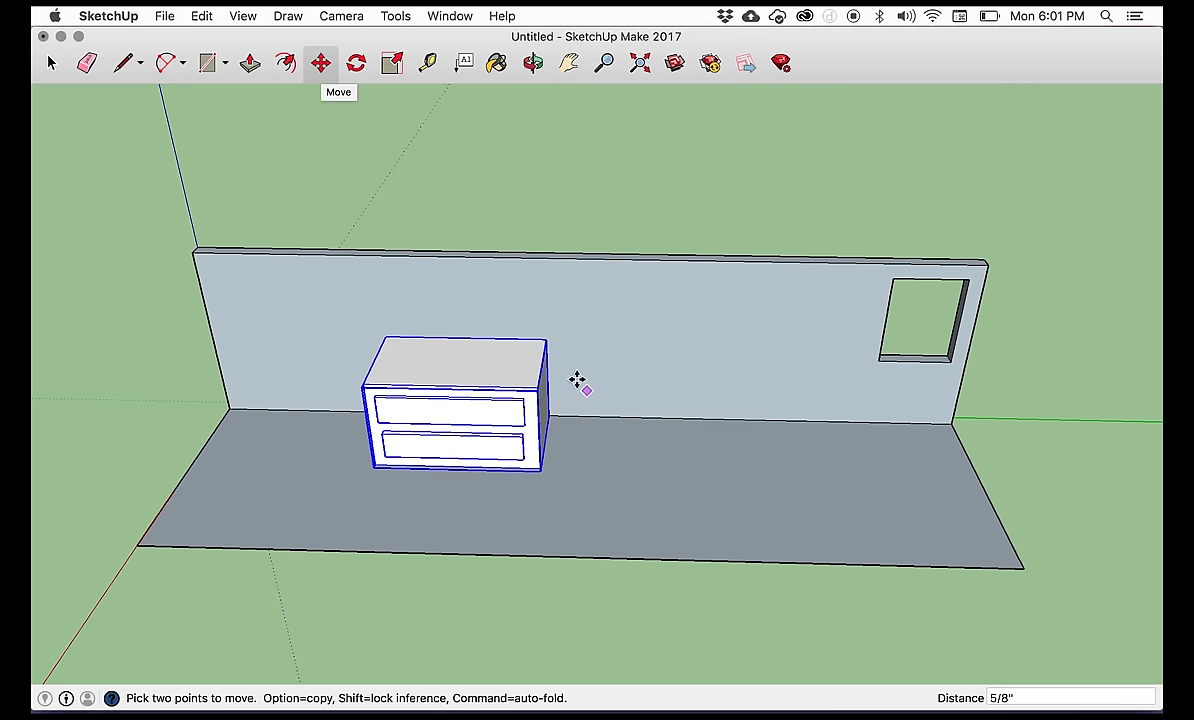
{"action": "key", "text": "q"}
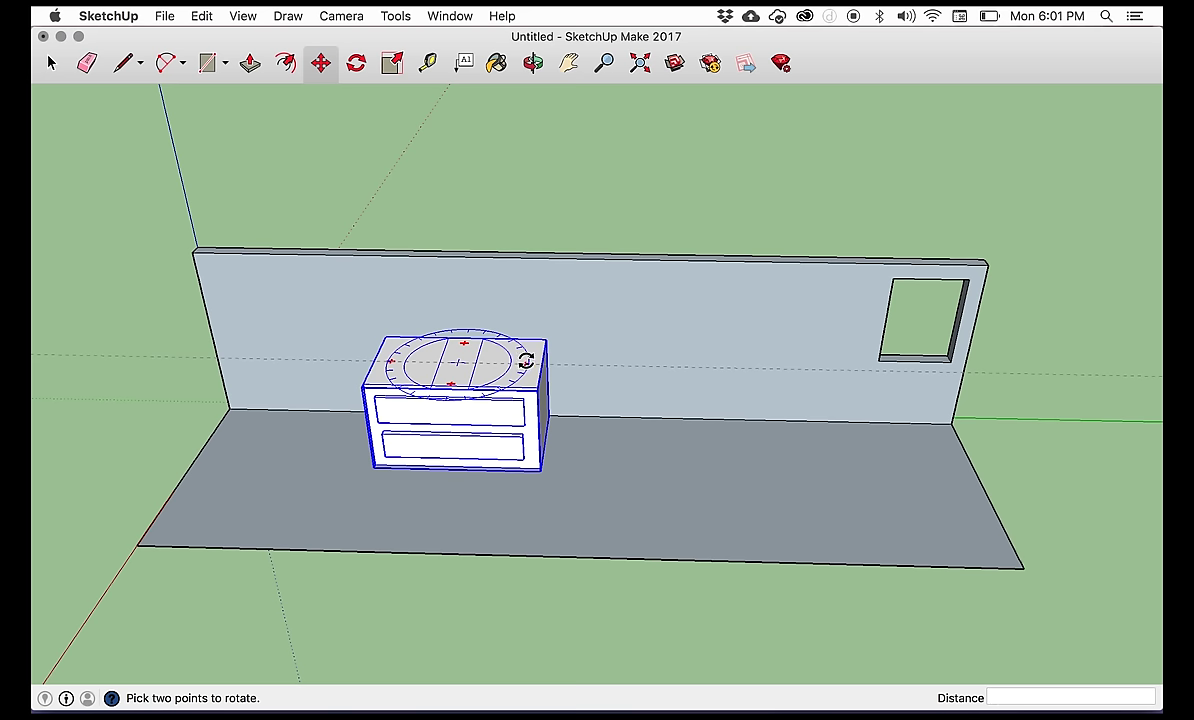
{"action": "left_click", "coordinate": [527, 360]}
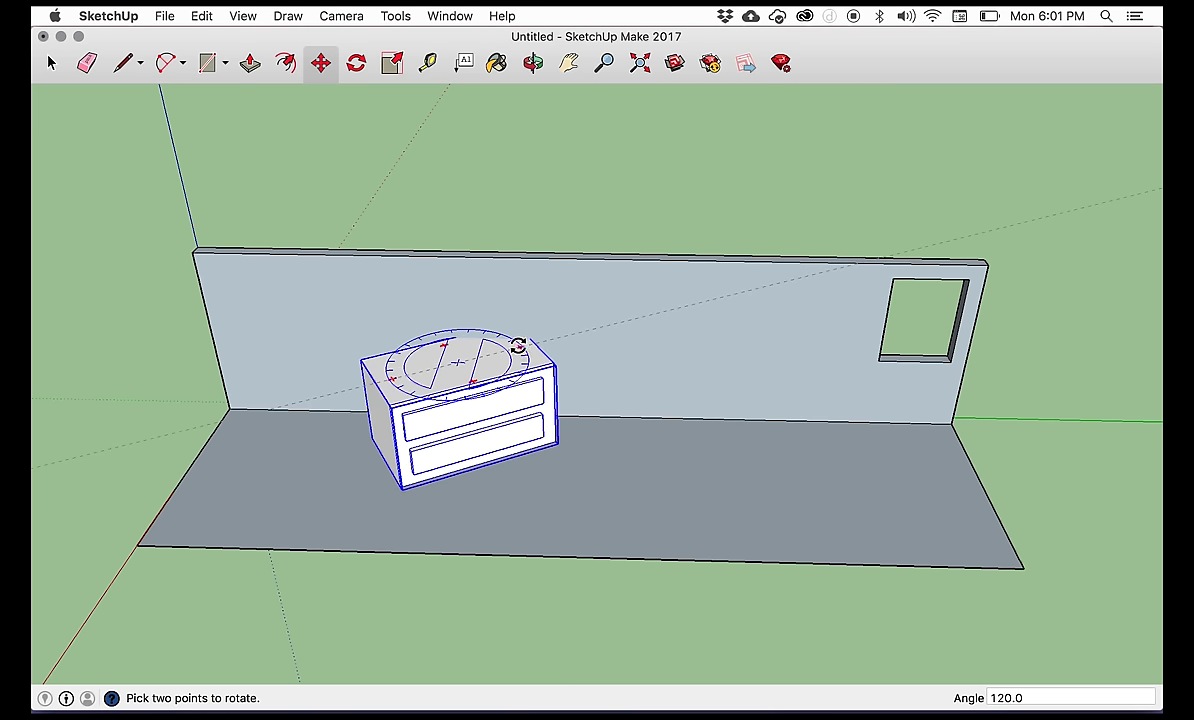
{"action": "left_click", "coordinate": [472, 320]}
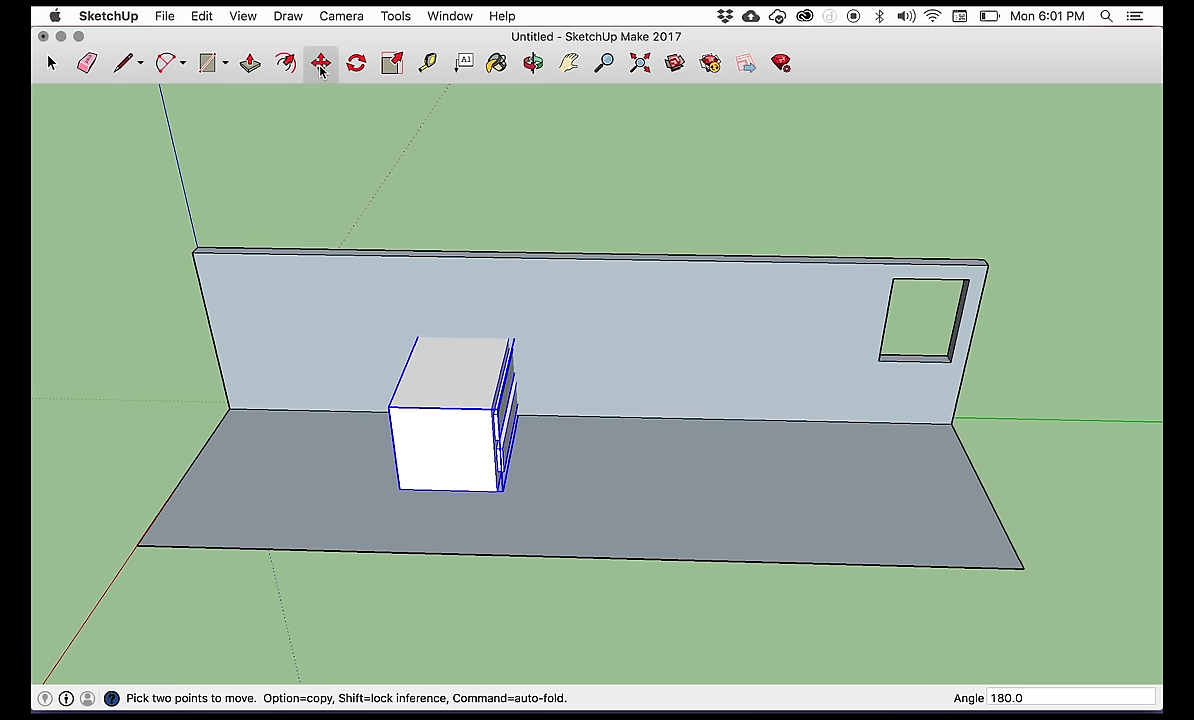
- Orbit to a view from above and slide the dresser to a new floor spot by the wall
{"action": "left_click", "coordinate": [533, 62]}
{"action": "left_click_drag", "start_coordinate": [887, 240], "coordinate": [759, 361]}
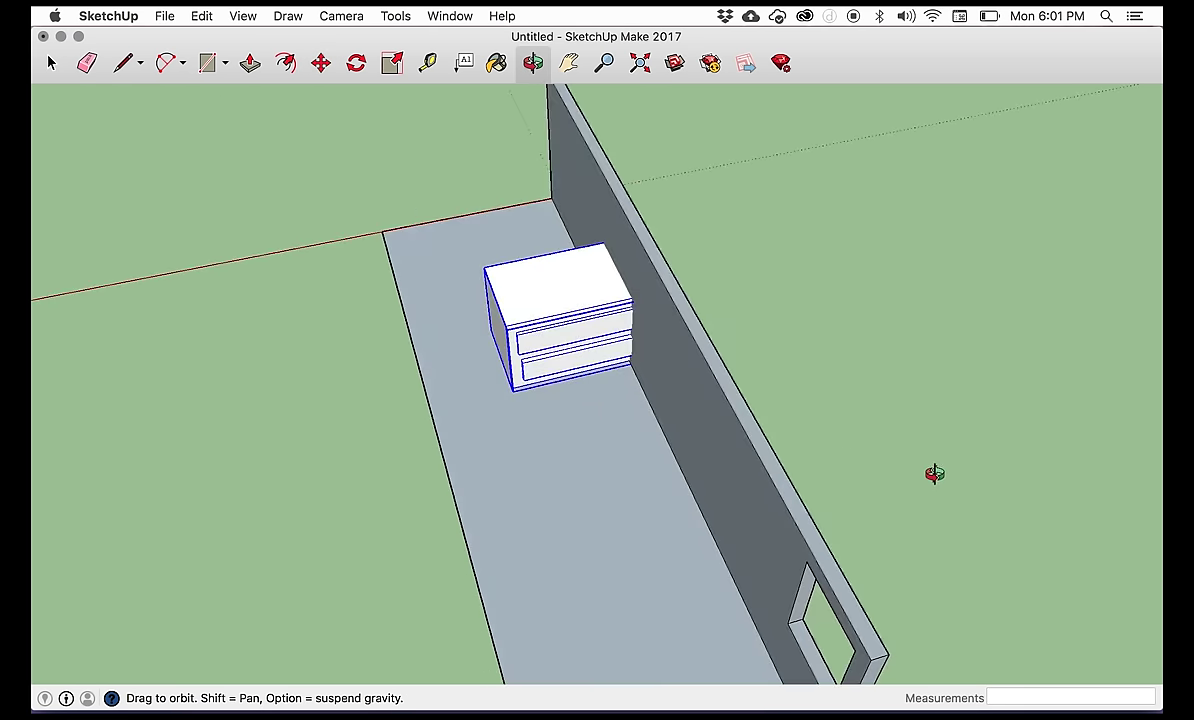
{"action": "left_click_drag", "start_coordinate": [953, 484], "coordinate": [488, 245]}
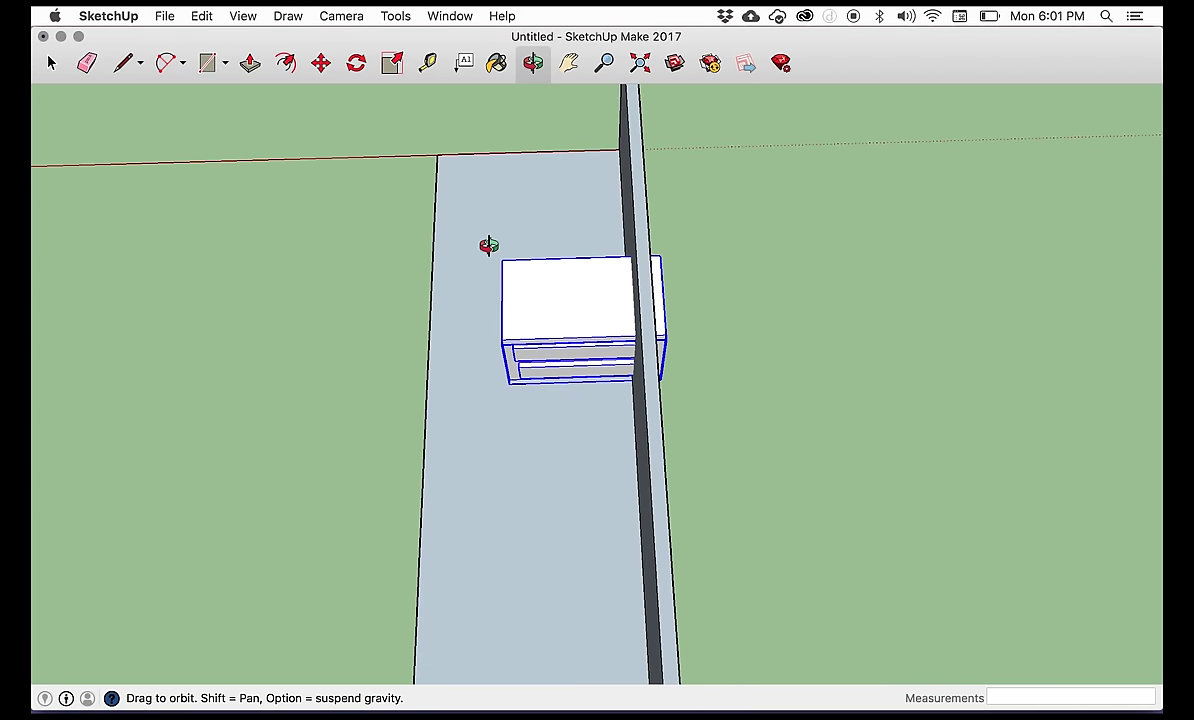
{"action": "left_click", "coordinate": [321, 63]}
{"action": "left_click", "coordinate": [600, 298]}
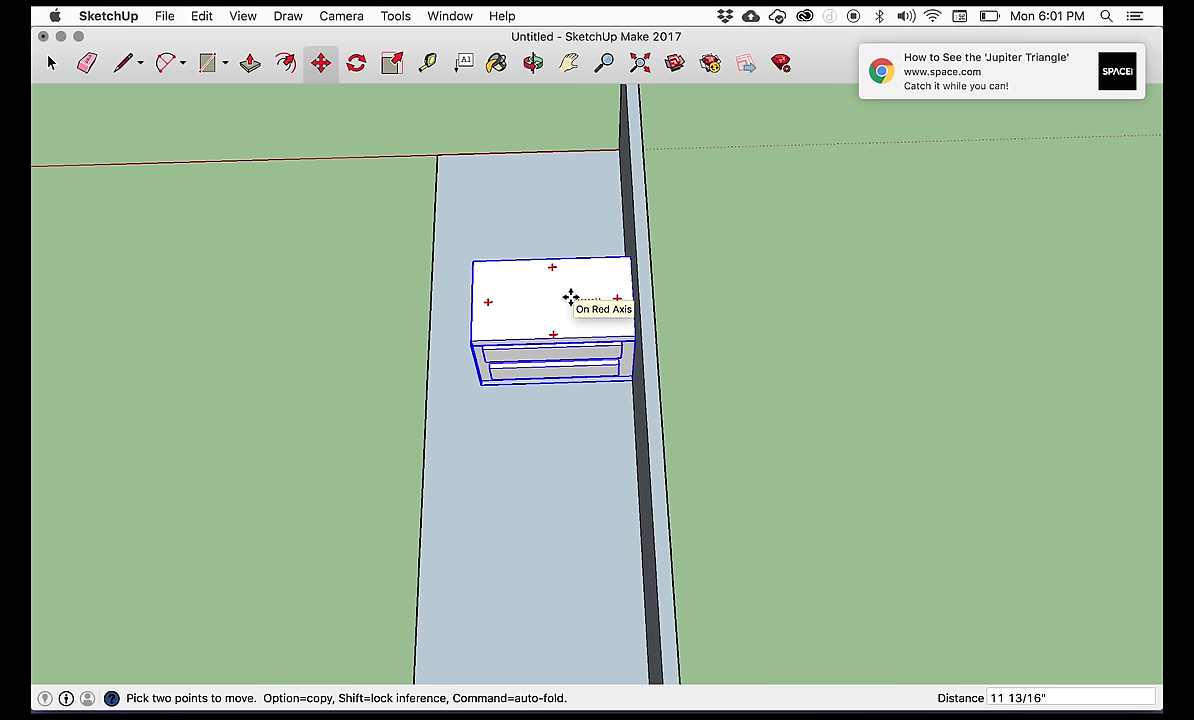
{"action": "left_click", "coordinate": [570, 297]}
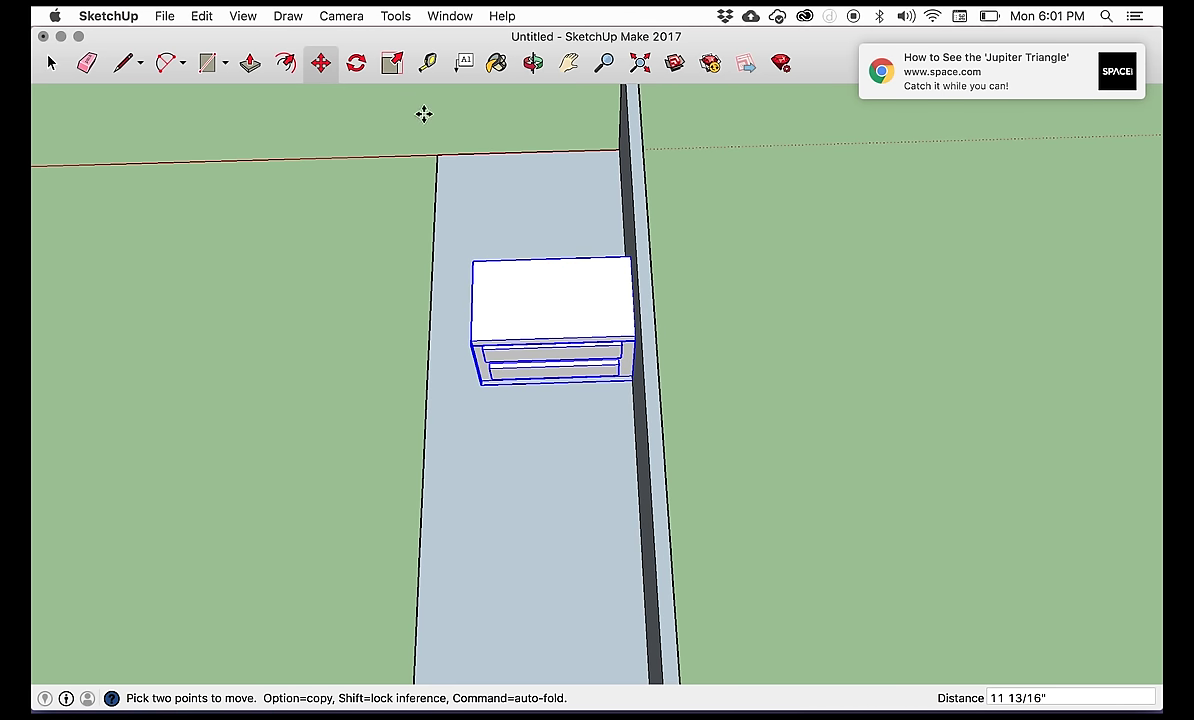
- Orbit back to a front view and undo the last two dresser changes so it faces front
{"action": "left_click", "coordinate": [533, 63]}
{"action": "left_click_drag", "start_coordinate": [272, 346], "coordinate": [760, 466]}
{"action": "key", "text": "super+z"}
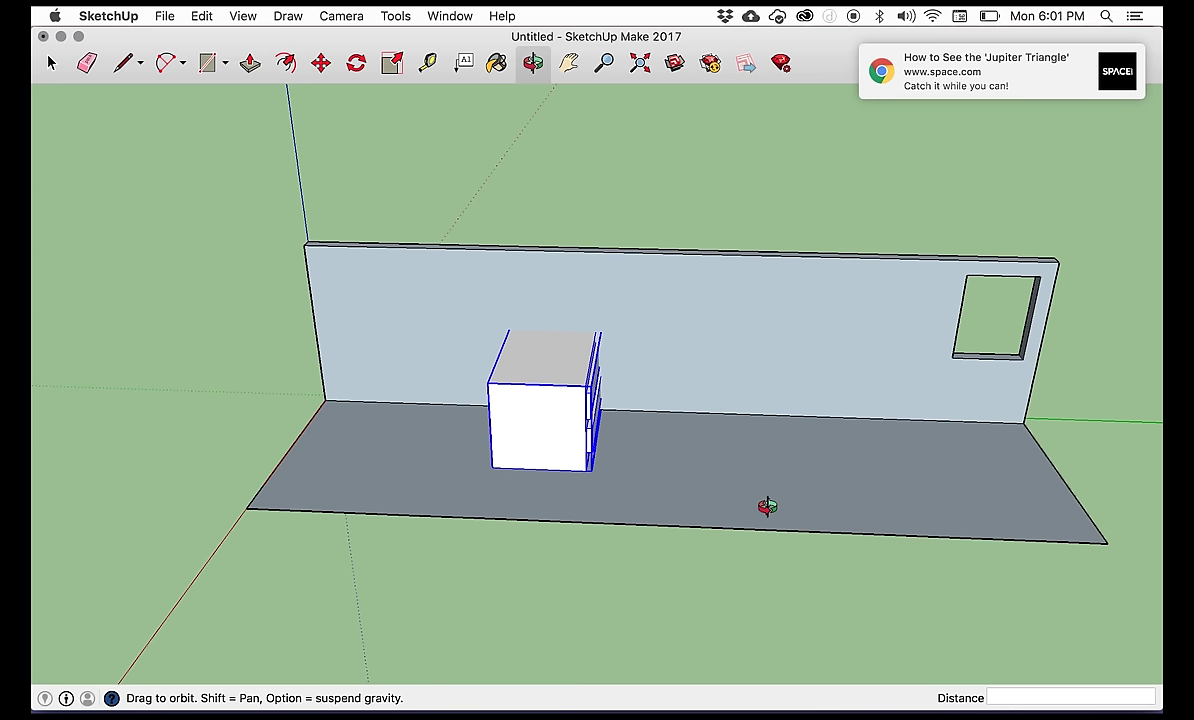
{"action": "key", "text": "super+z"}
- Zoom in, select the dresser group and enter it with Edit Group
{"action": "scroll", "coordinate": [664, 442], "scroll_direction": "up", "scroll_amount": 3}
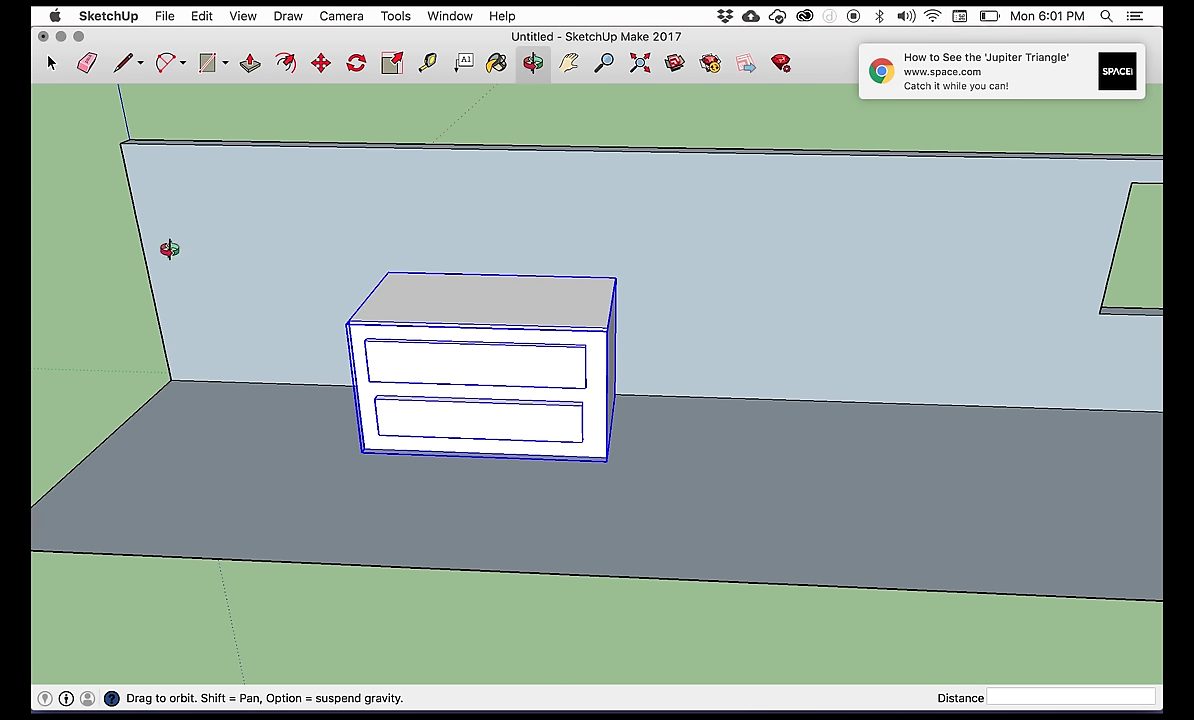
{"action": "left_click", "coordinate": [51, 63]}
{"action": "left_click", "coordinate": [98, 219]}
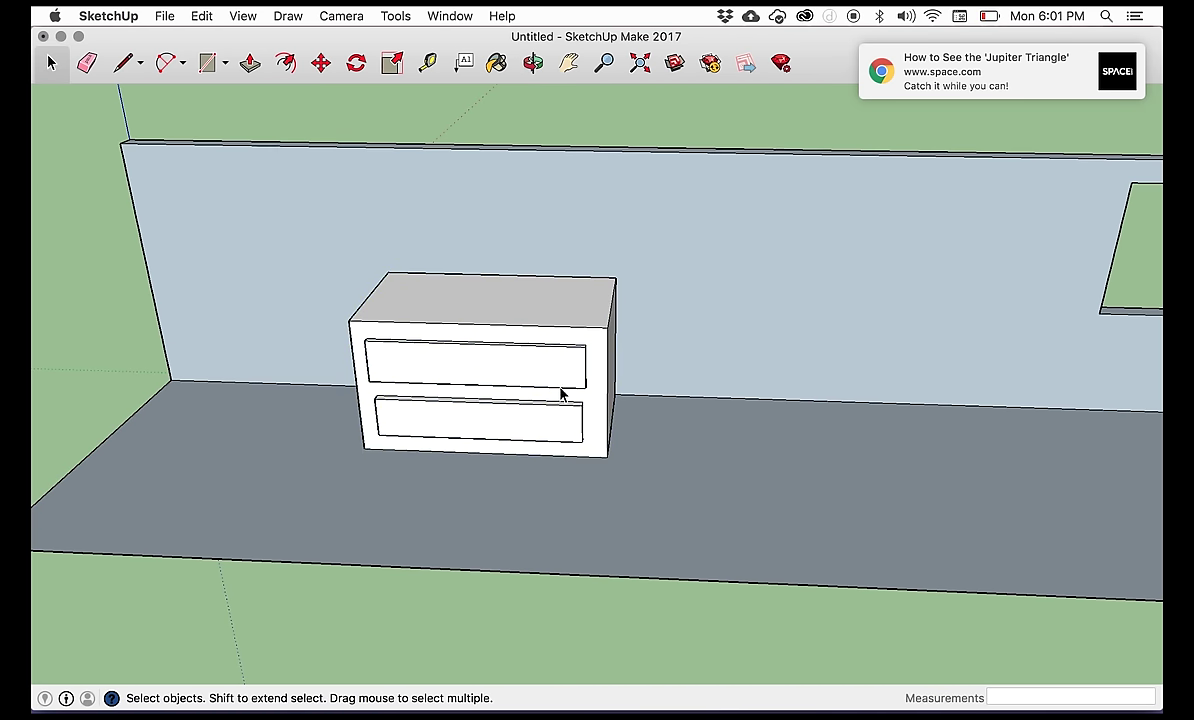
{"action": "left_click", "coordinate": [520, 304]}
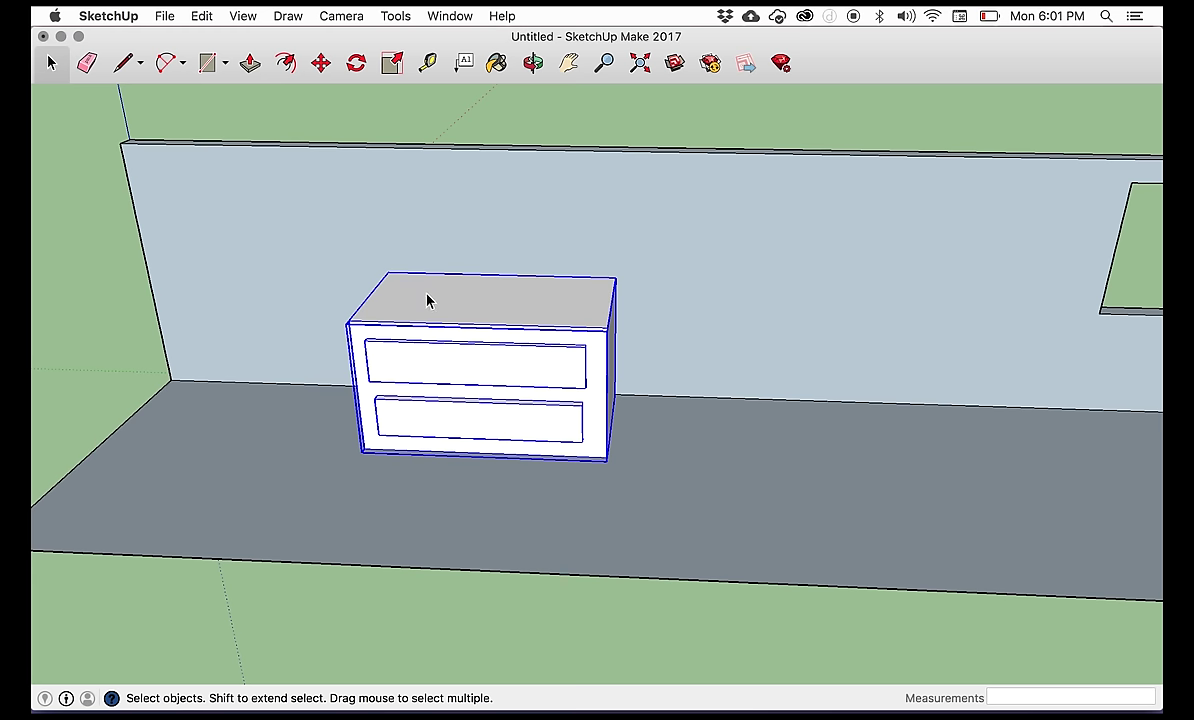
{"action": "right_click", "coordinate": [476, 311]}
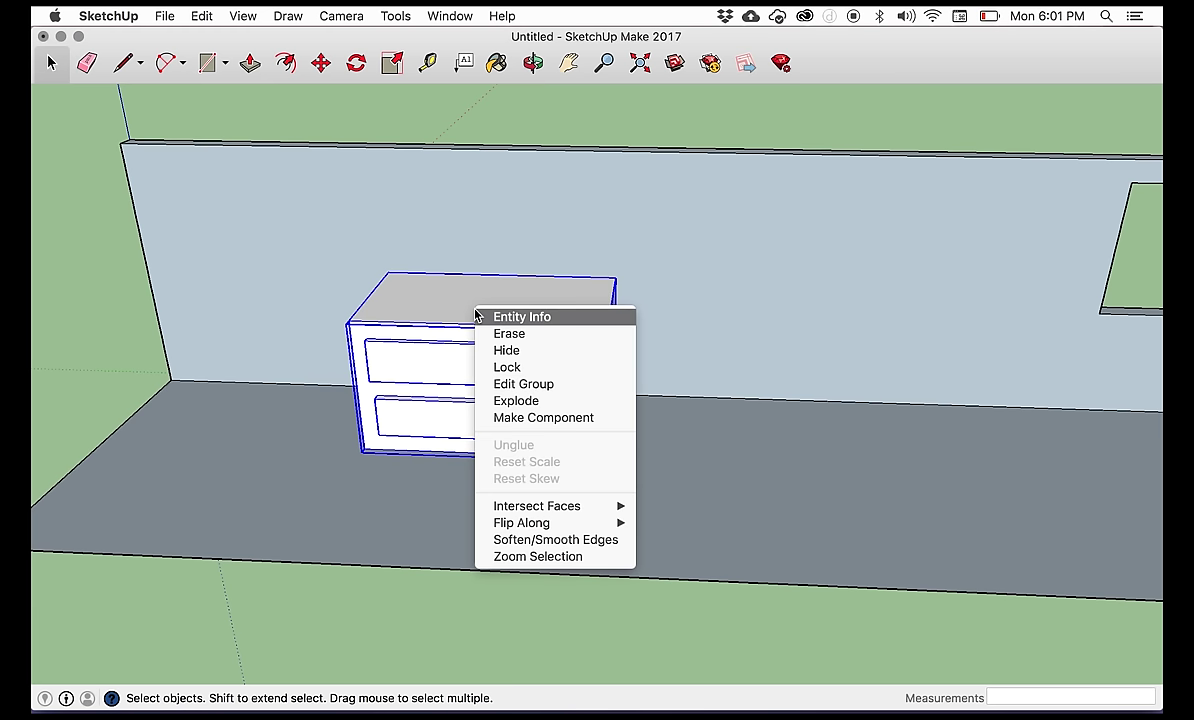
{"action": "left_click", "coordinate": [564, 386]}
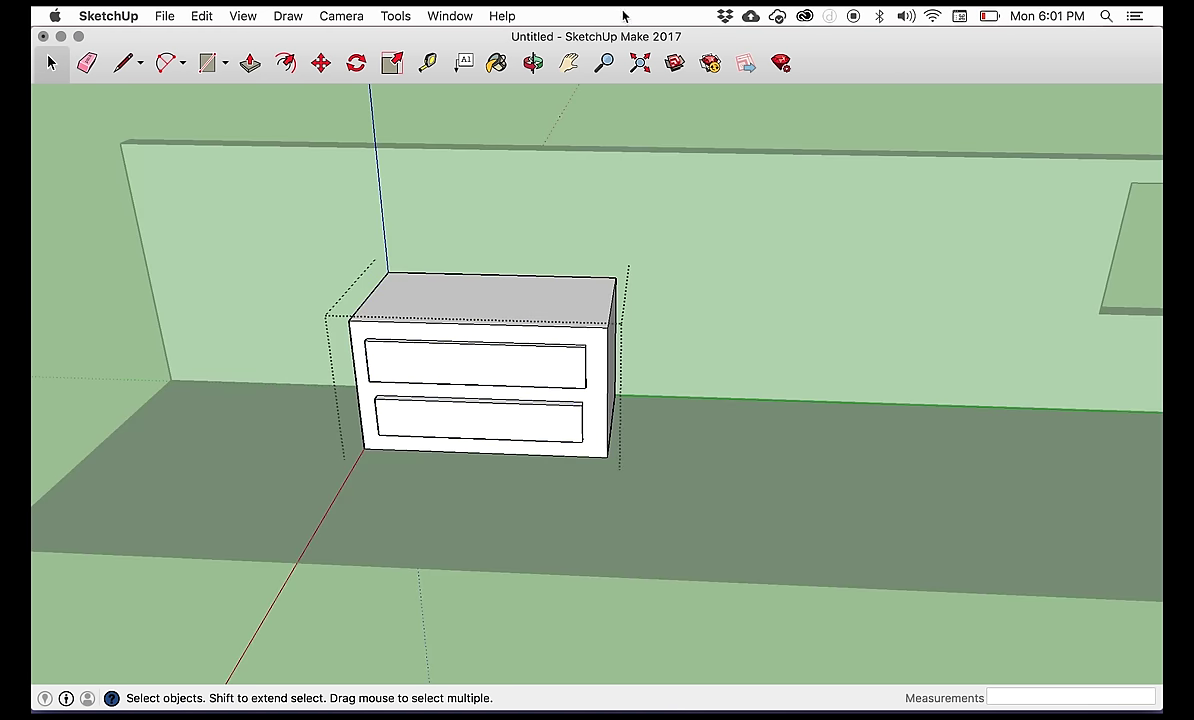
- Open the Colors materials panel, move it aside, and switch to the Wood category
{"action": "left_click", "coordinate": [497, 64]}
{"action": "left_click_drag", "start_coordinate": [538, 42], "coordinate": [827, 44]}
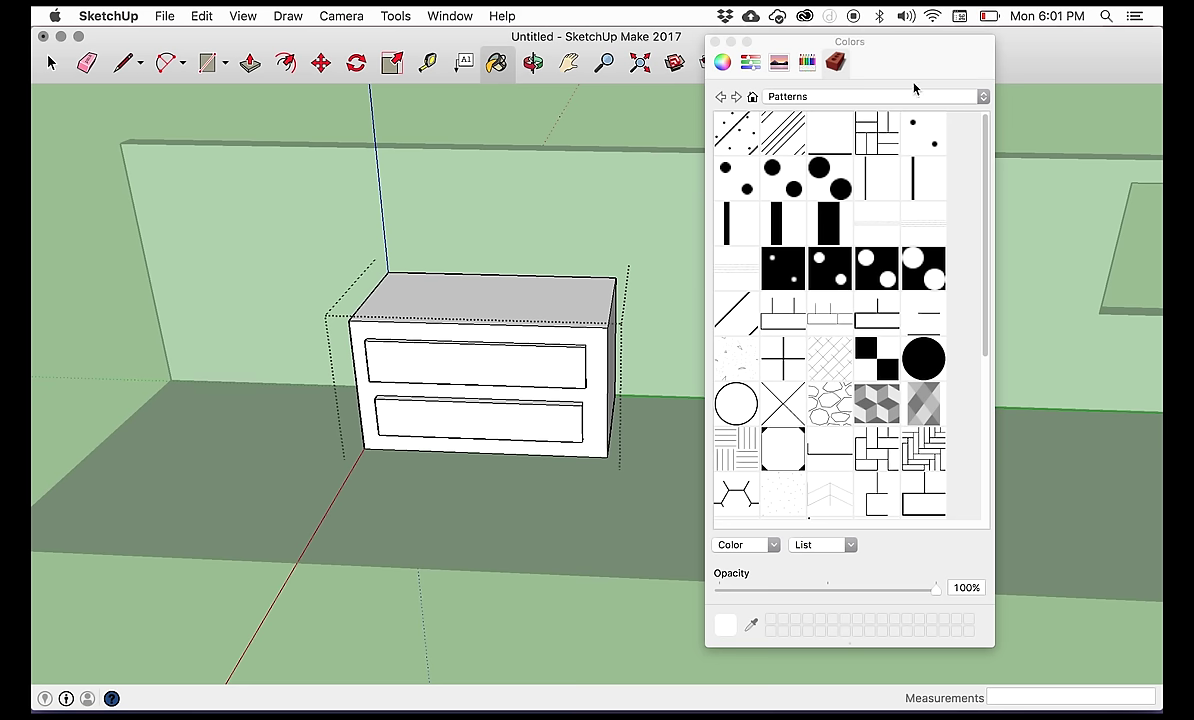
{"action": "left_click", "coordinate": [807, 62]}
{"action": "left_click", "coordinate": [836, 62]}
{"action": "left_click", "coordinate": [830, 97]}
{"action": "scroll", "coordinate": [838, 176], "scroll_direction": "up", "scroll_amount": 1}
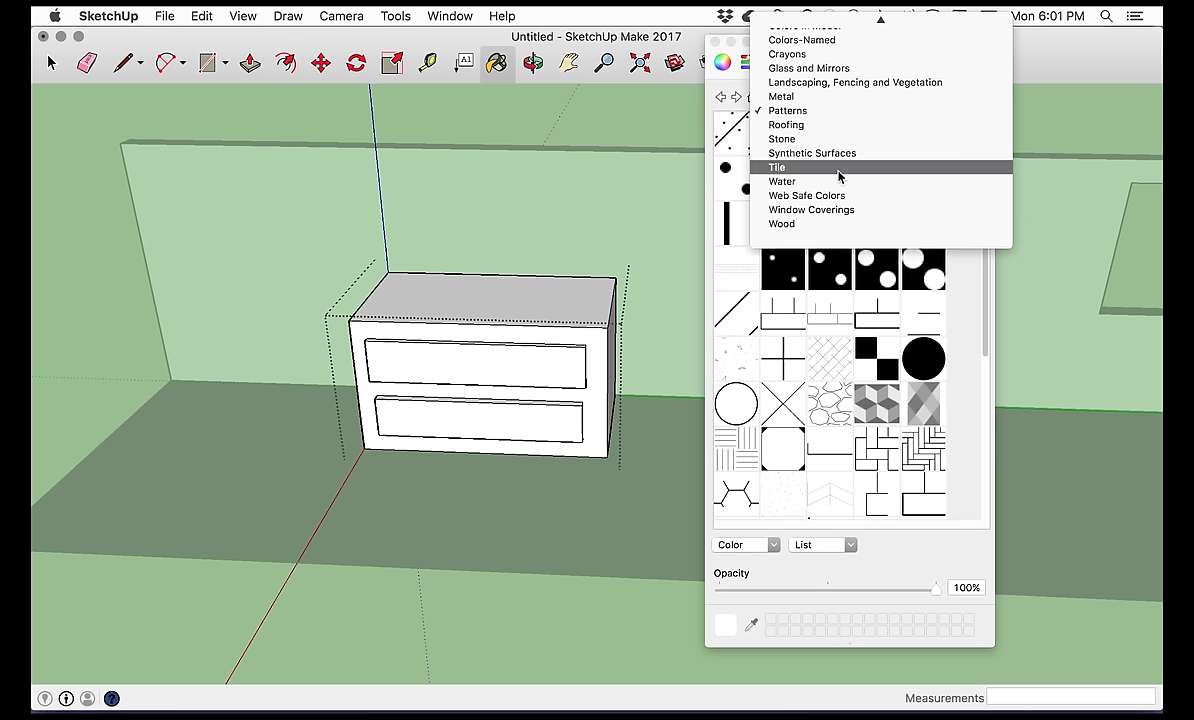
{"action": "scroll", "coordinate": [838, 176], "scroll_direction": "up", "scroll_amount": 1}
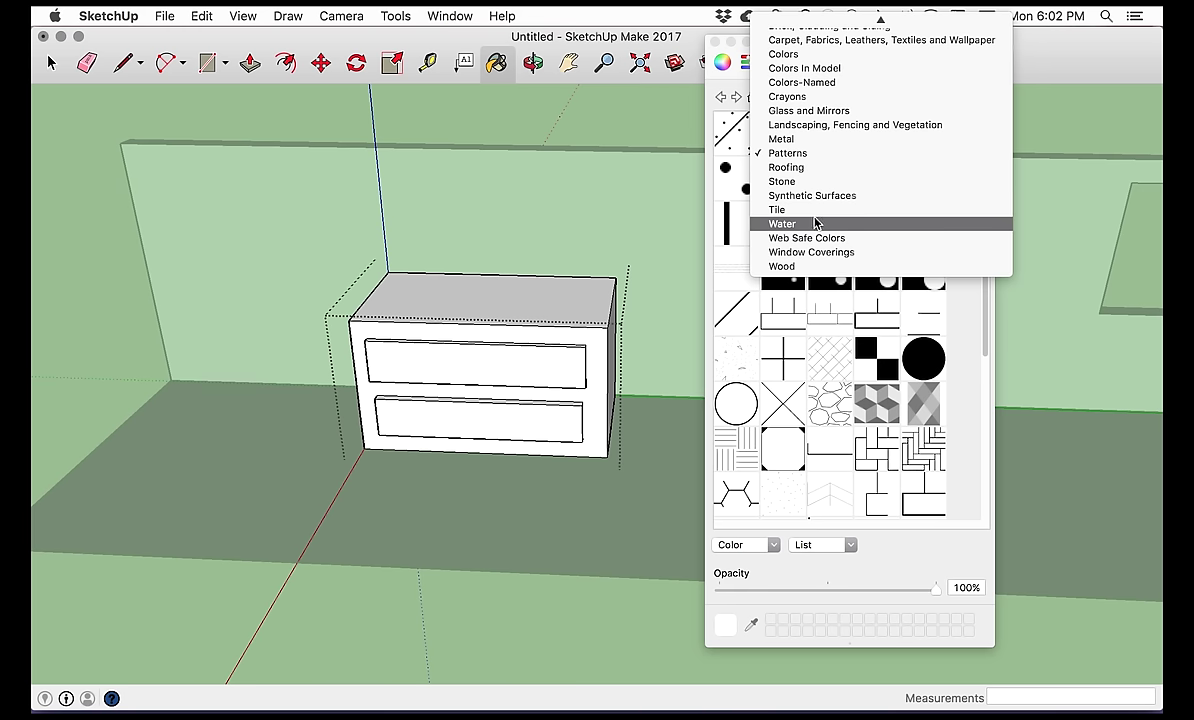
{"action": "scroll", "coordinate": [899, 230], "scroll_direction": "up", "scroll_amount": 2}
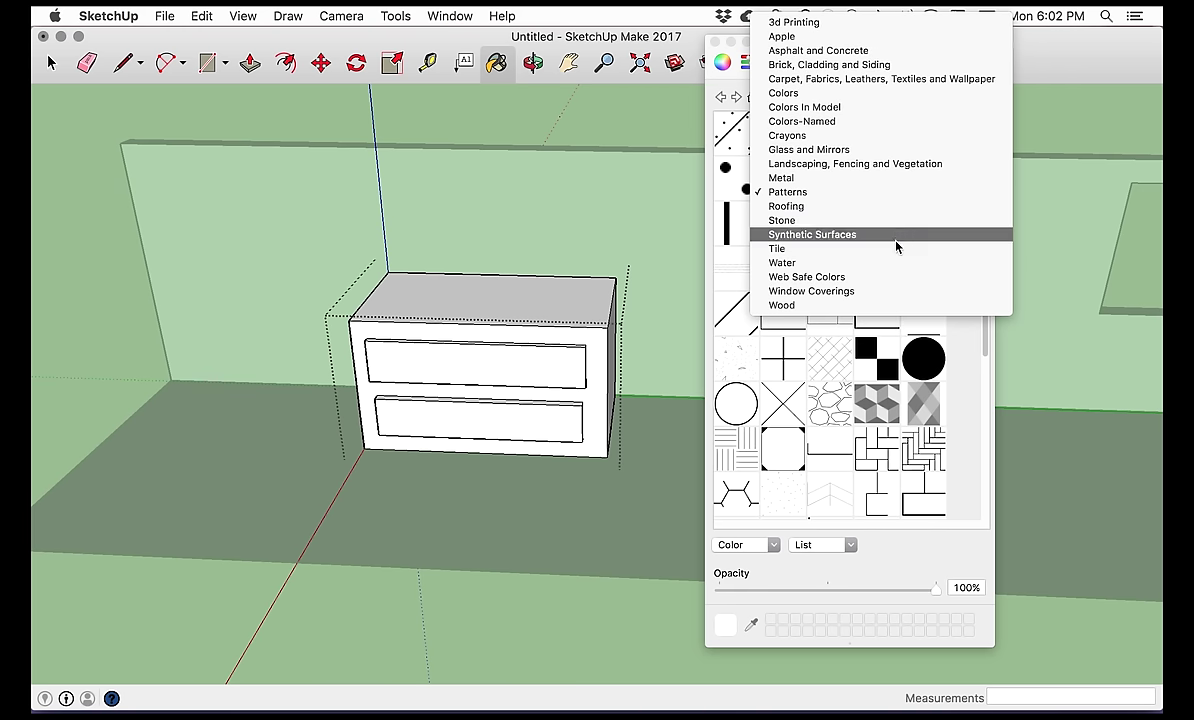
{"action": "left_click", "coordinate": [823, 304]}
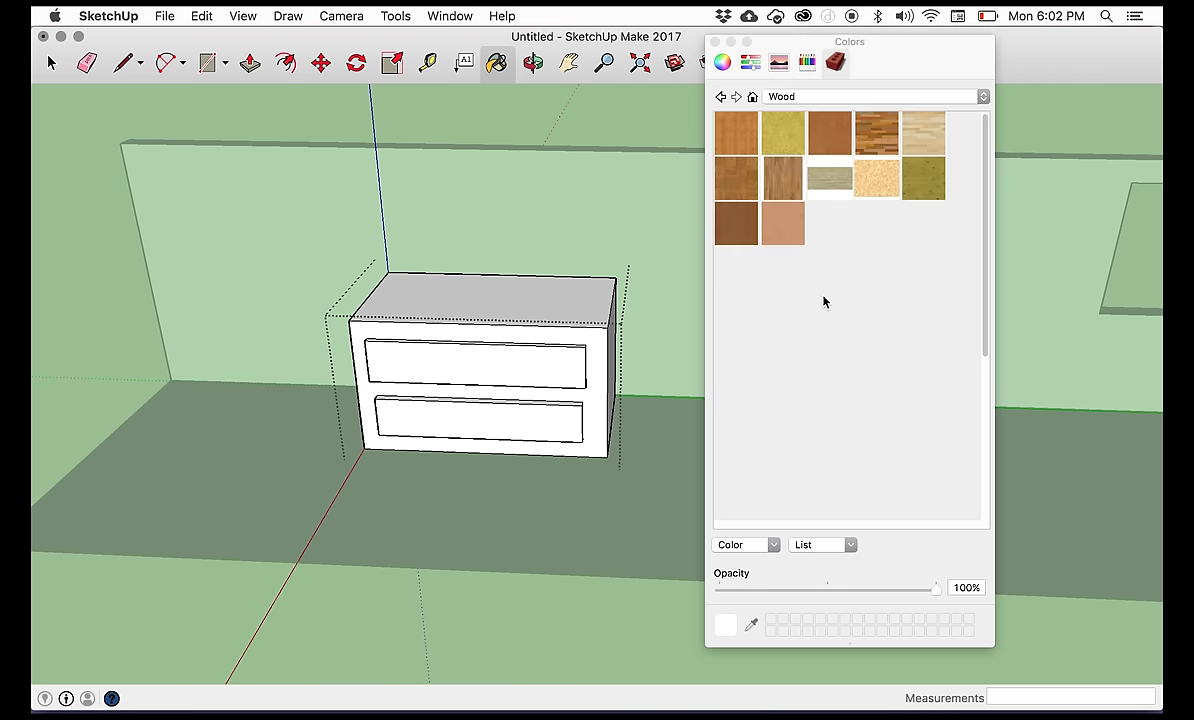
- Paint the dresser body light wood and both drawer fronts dark wood
{"action": "left_click", "coordinate": [741, 137]}
{"action": "left_click", "coordinate": [548, 296]}
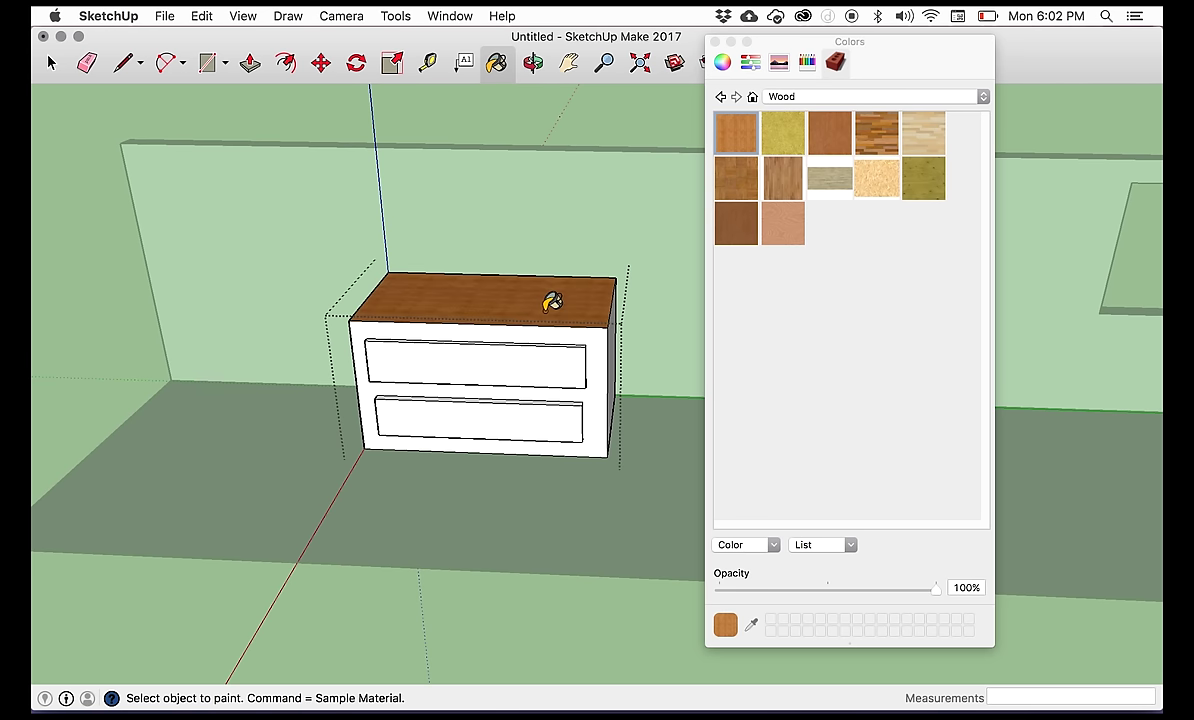
{"action": "left_click", "coordinate": [605, 355]}
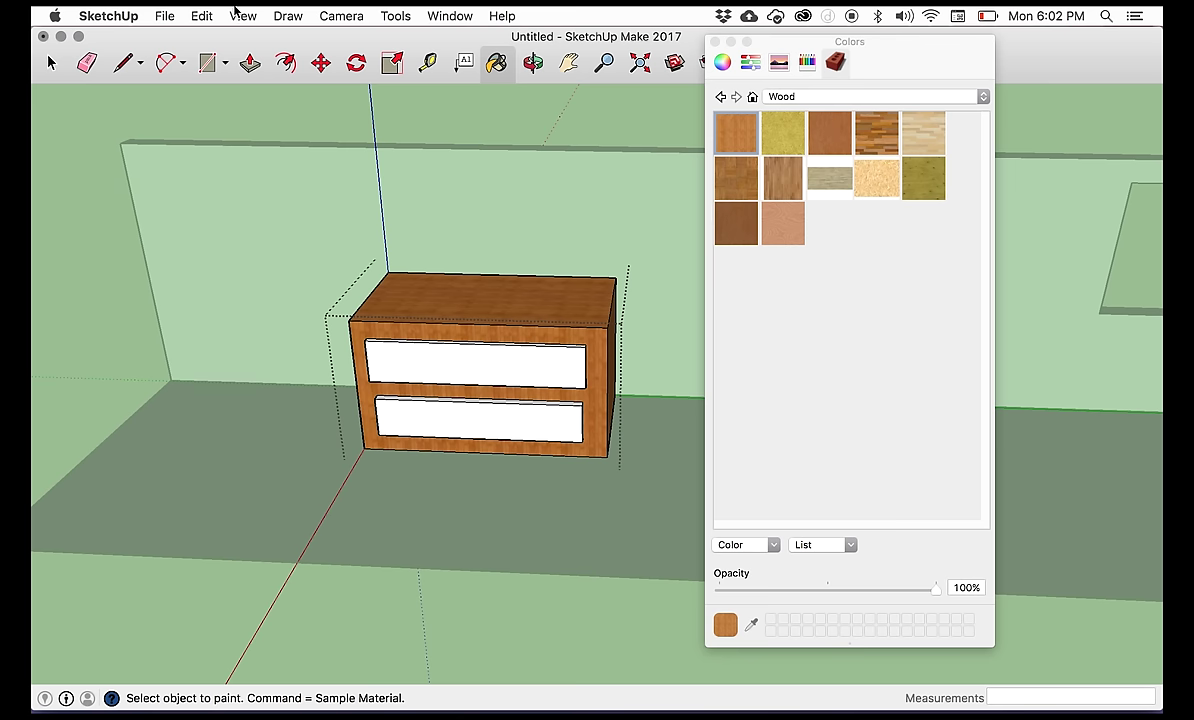
{"action": "left_click", "coordinate": [731, 217]}
{"action": "left_click", "coordinate": [452, 348]}
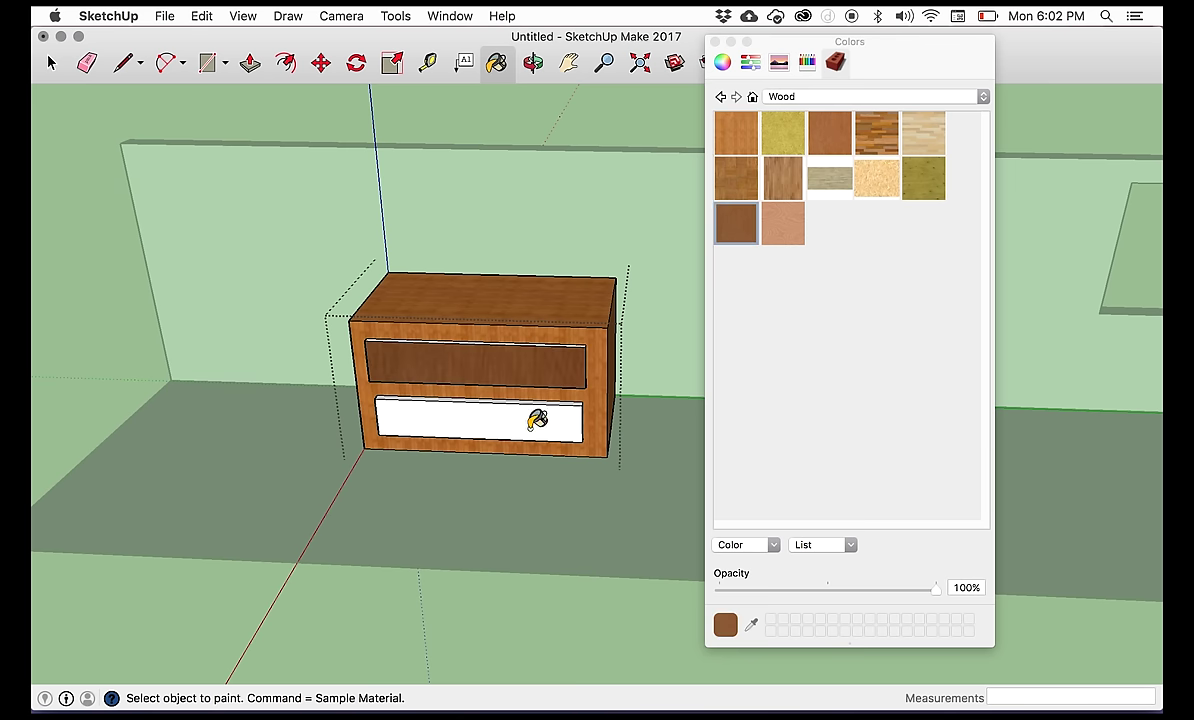
{"action": "left_click", "coordinate": [532, 425]}
- Paint the white top edges of both drawers with wood
{"action": "left_click", "coordinate": [534, 64]}
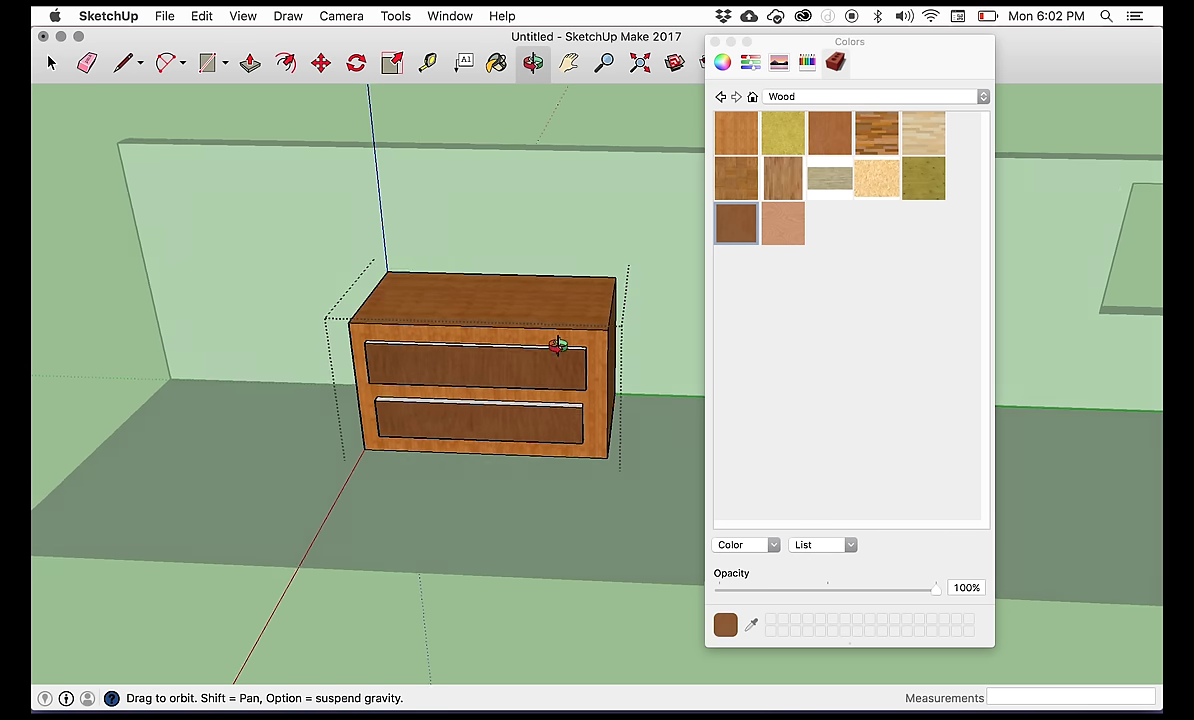
{"action": "left_click_drag", "start_coordinate": [557, 346], "coordinate": [530, 310]}
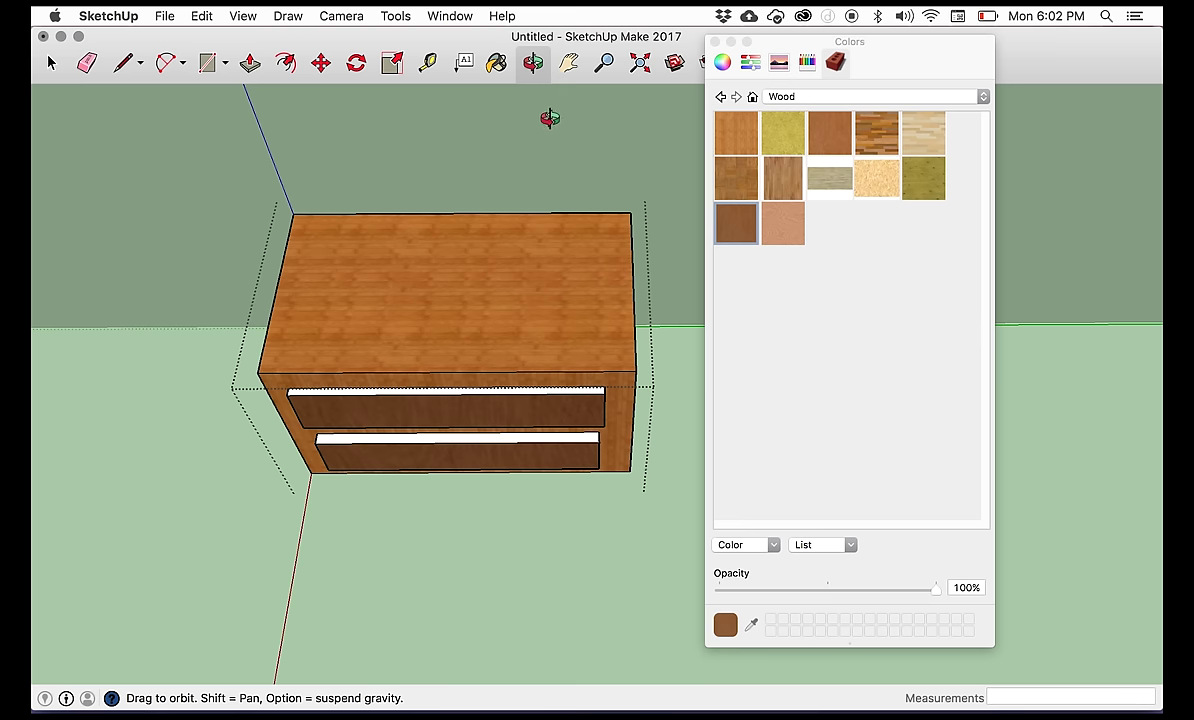
{"action": "left_click", "coordinate": [496, 63]}
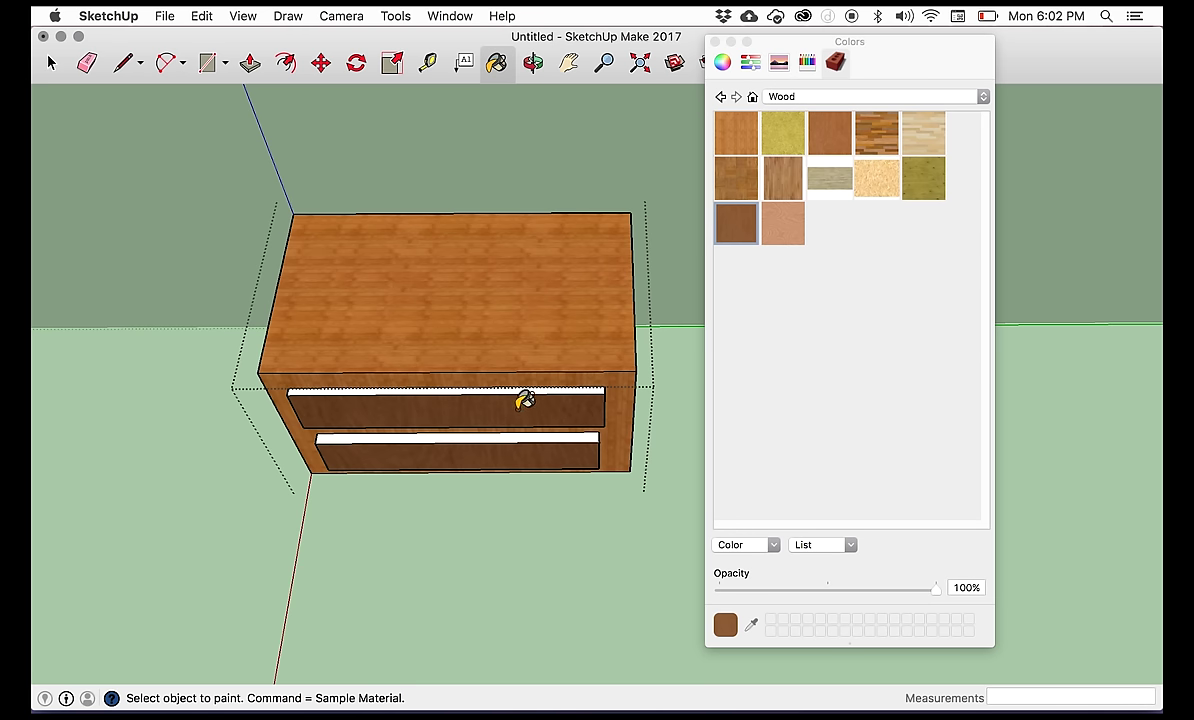
{"action": "left_click", "coordinate": [522, 389]}
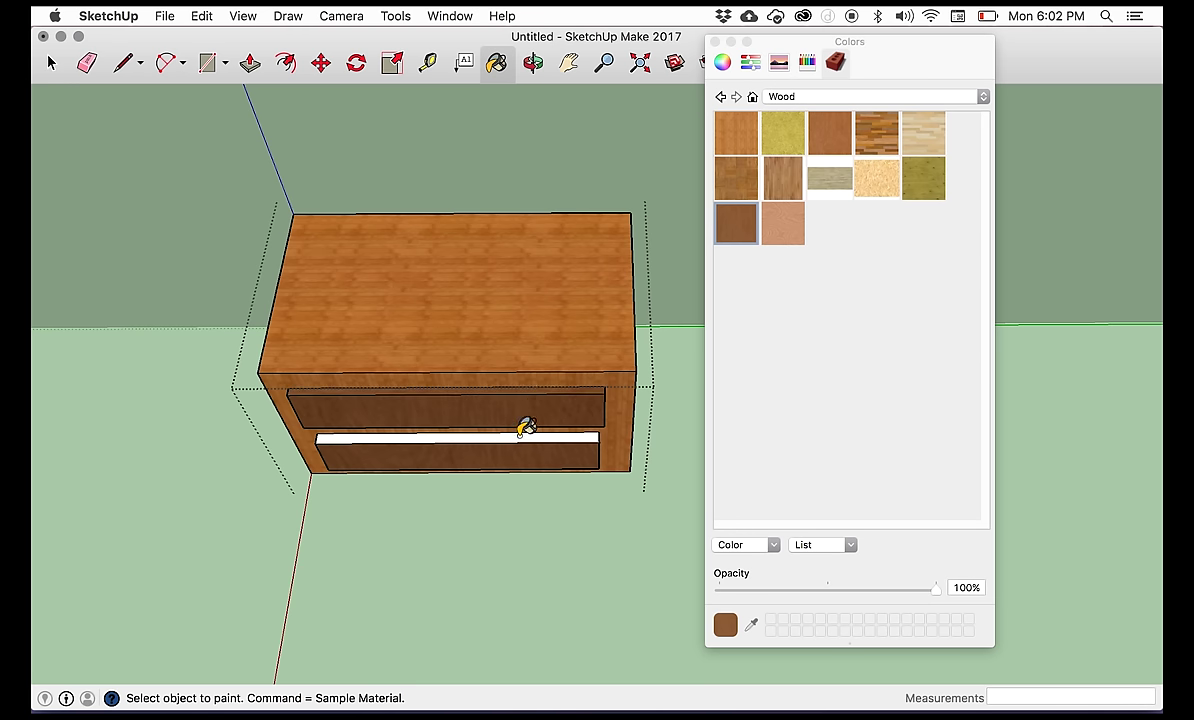
{"action": "left_click", "coordinate": [524, 434]}
- Paint the dresser's white left side with the first wood material
{"action": "left_click", "coordinate": [533, 63]}
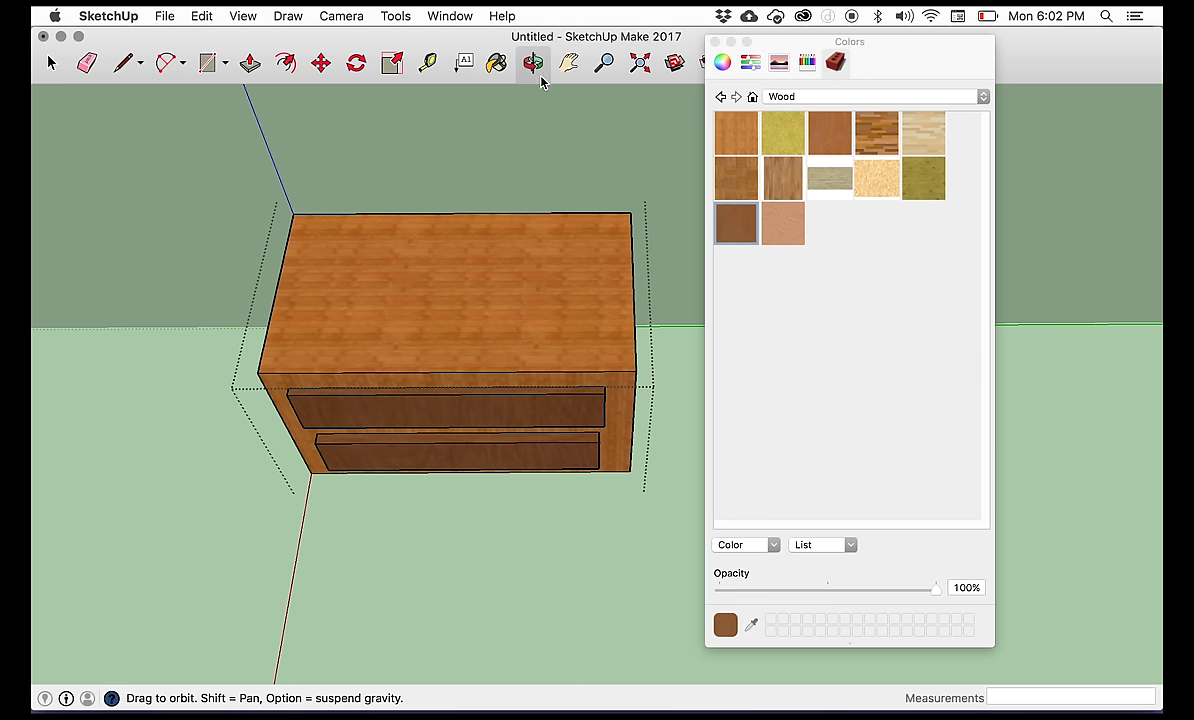
{"action": "mouse_move", "coordinate": [550, 140]}
{"action": "left_mouse_down"}
{"action": "mouse_move", "coordinate": [578, 293]}
{"action": "mouse_move", "coordinate": [333, 475]}
{"action": "mouse_move", "coordinate": [847, 190]}
{"action": "left_mouse_up"}
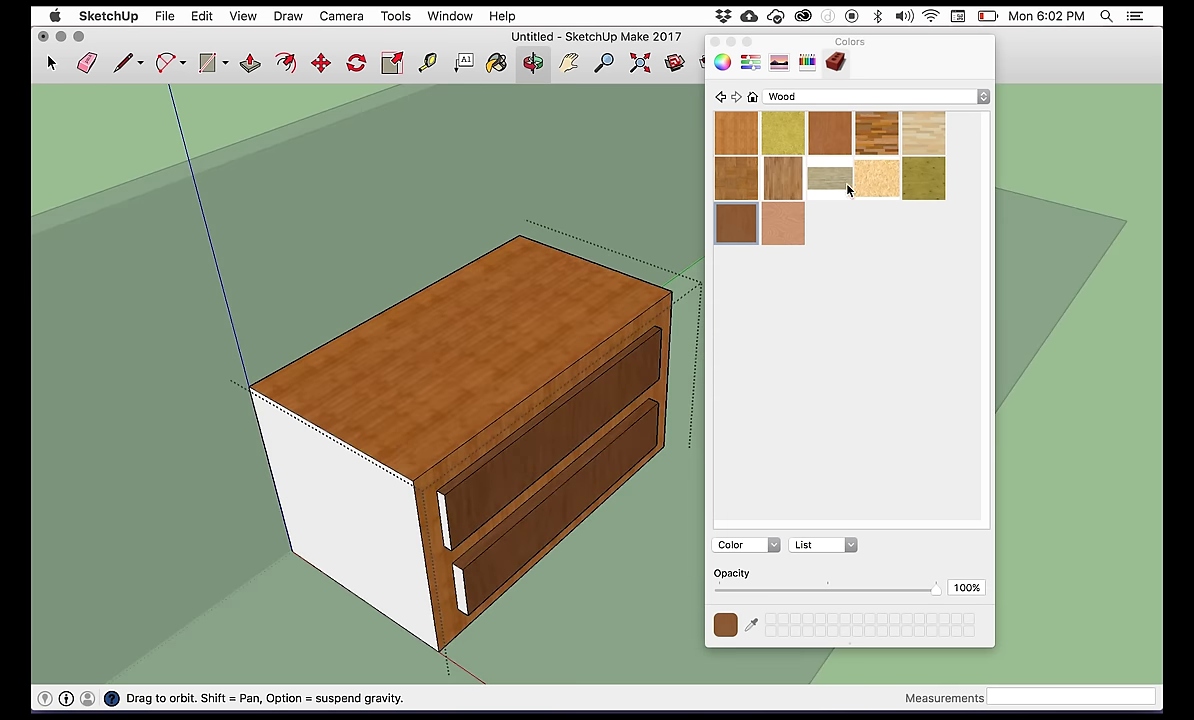
{"action": "left_click", "coordinate": [746, 135]}
{"action": "left_click", "coordinate": [368, 533]}
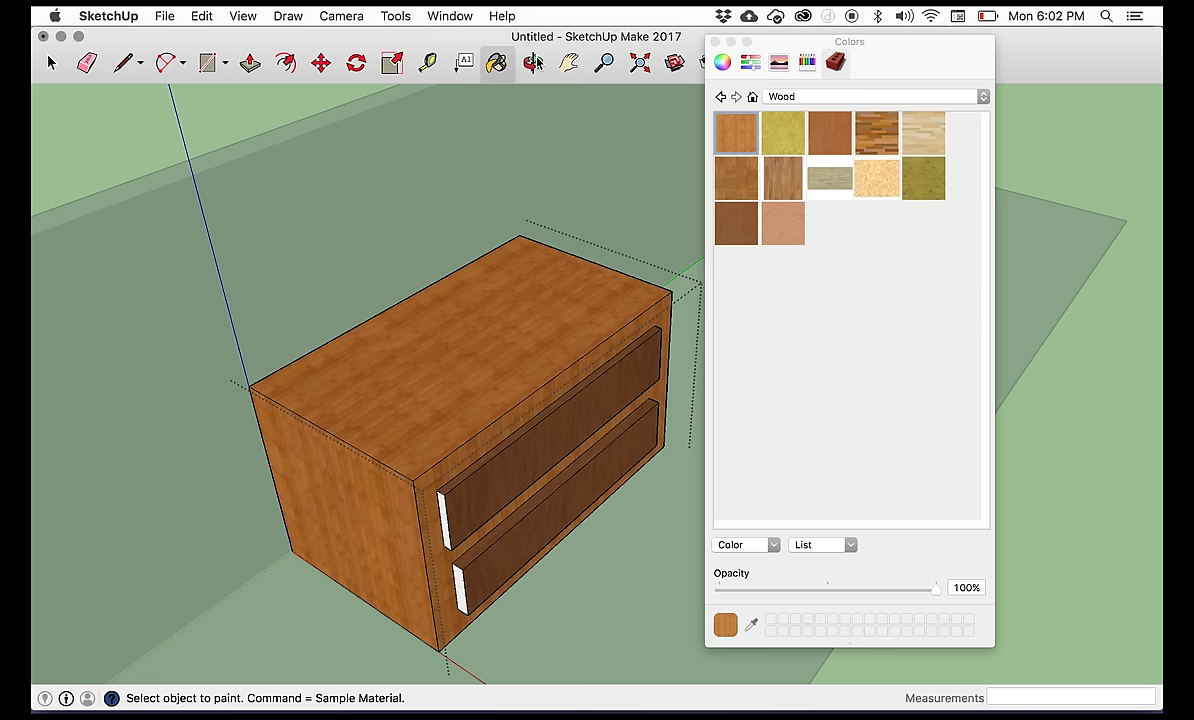
- Paint both drawers' white end faces with the darker brown wood
{"action": "left_click", "coordinate": [536, 63]}
{"action": "left_click_drag", "start_coordinate": [470, 300], "coordinate": [823, 267]}
{"action": "left_click", "coordinate": [736, 222]}
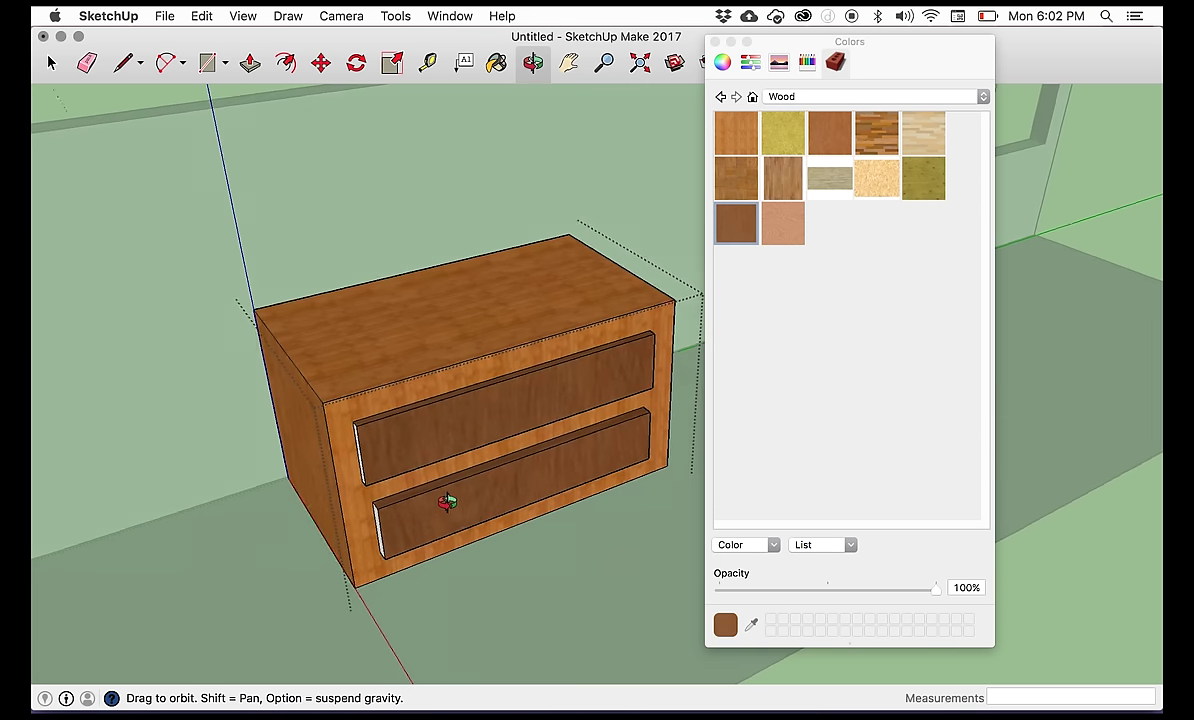
{"action": "left_click_drag", "start_coordinate": [447, 503], "coordinate": [571, 413]}
{"action": "left_click", "coordinate": [496, 63]}
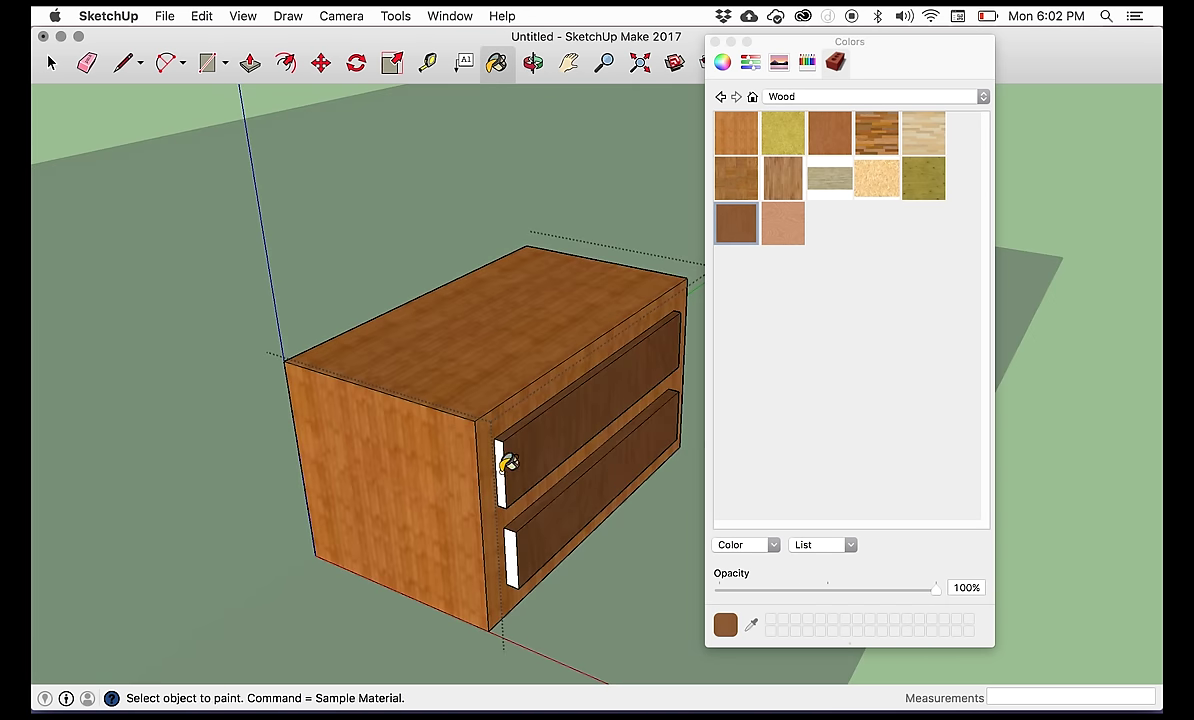
{"action": "left_click", "coordinate": [504, 464]}
{"action": "left_click", "coordinate": [510, 556]}
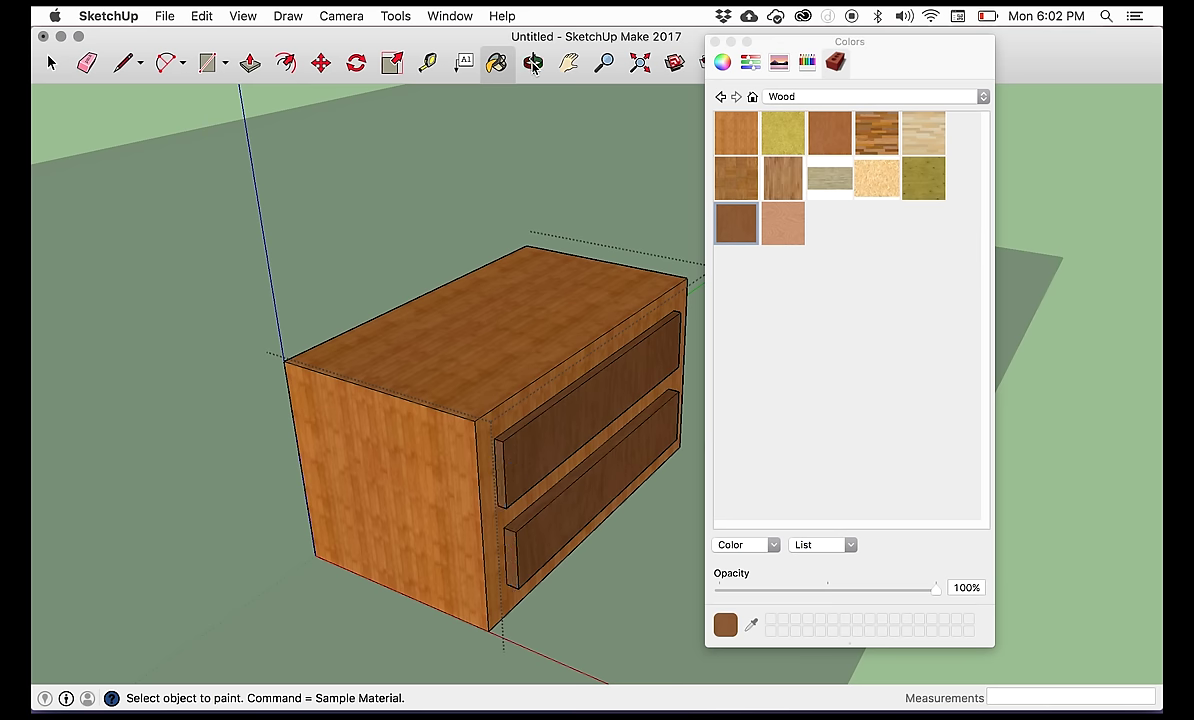
- Paint both drawer handles brown wood and exit the dresser group
{"action": "left_click", "coordinate": [533, 63]}
{"action": "left_click_drag", "start_coordinate": [413, 421], "coordinate": [532, 395]}
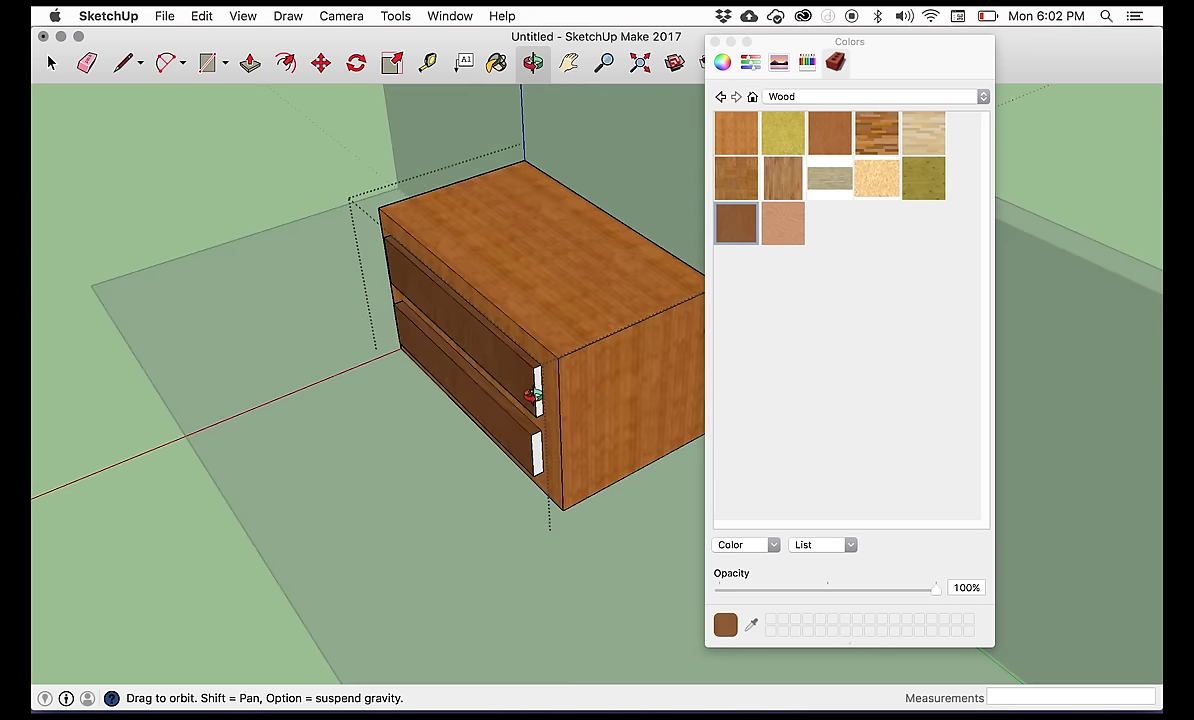
{"action": "left_click", "coordinate": [497, 63]}
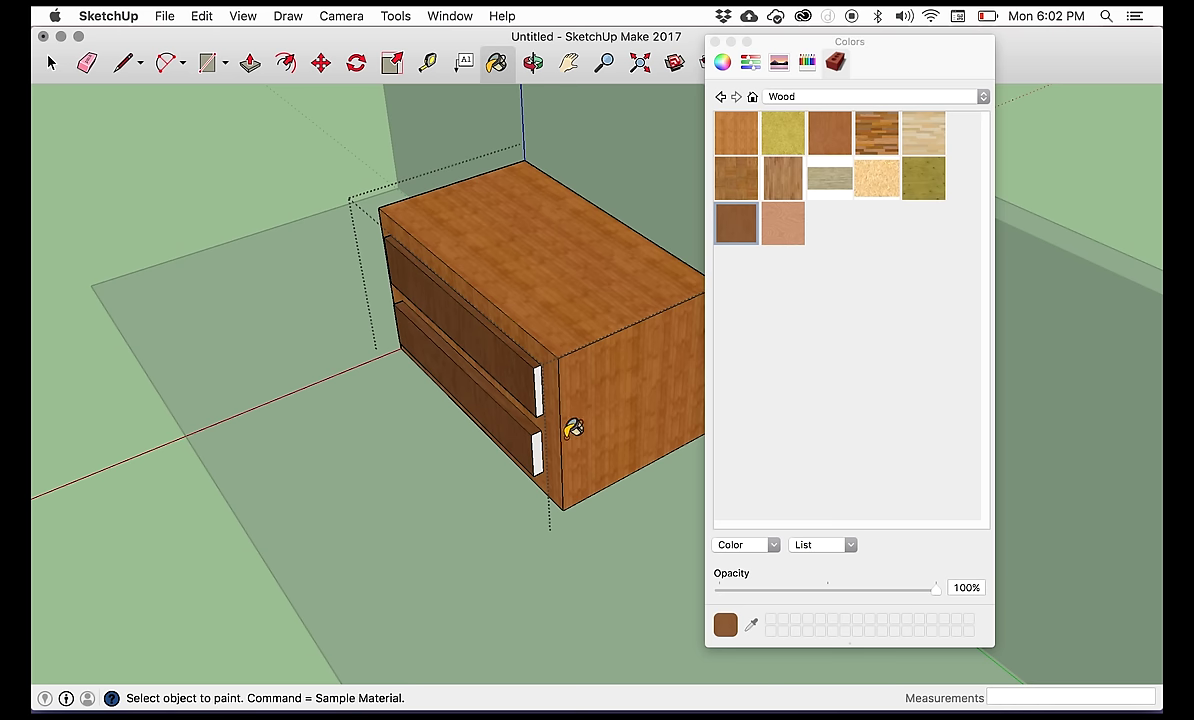
{"action": "left_click", "coordinate": [540, 388]}
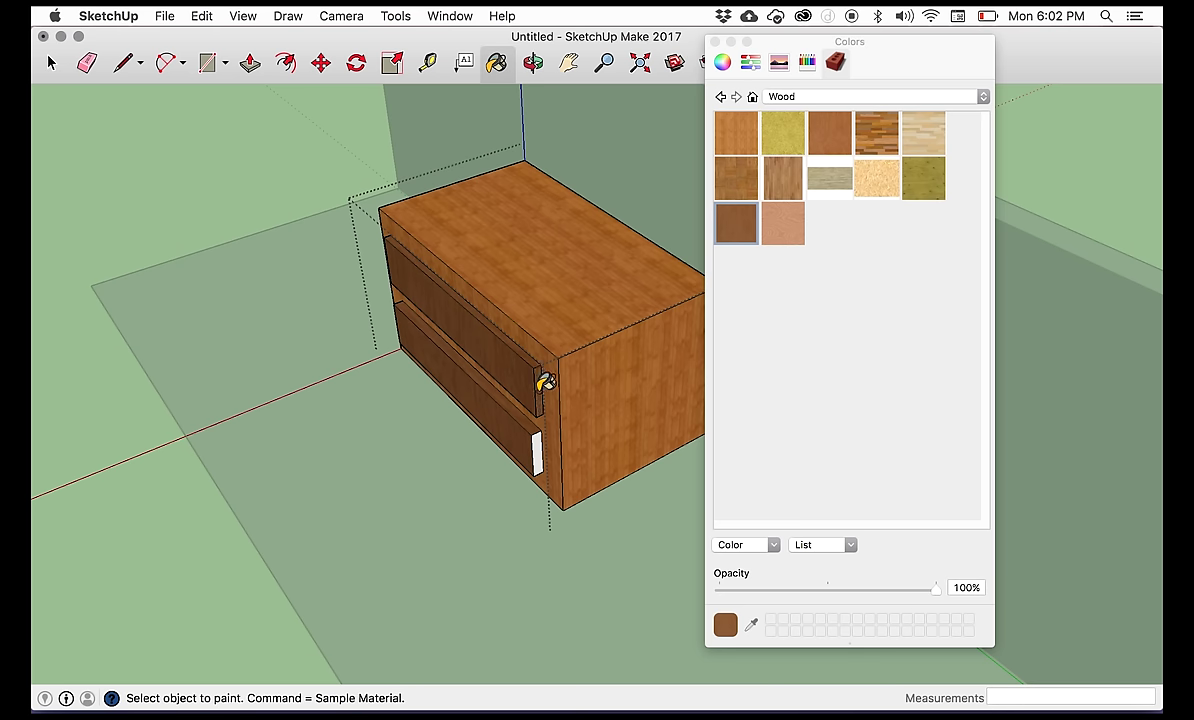
{"action": "left_click", "coordinate": [539, 452]}
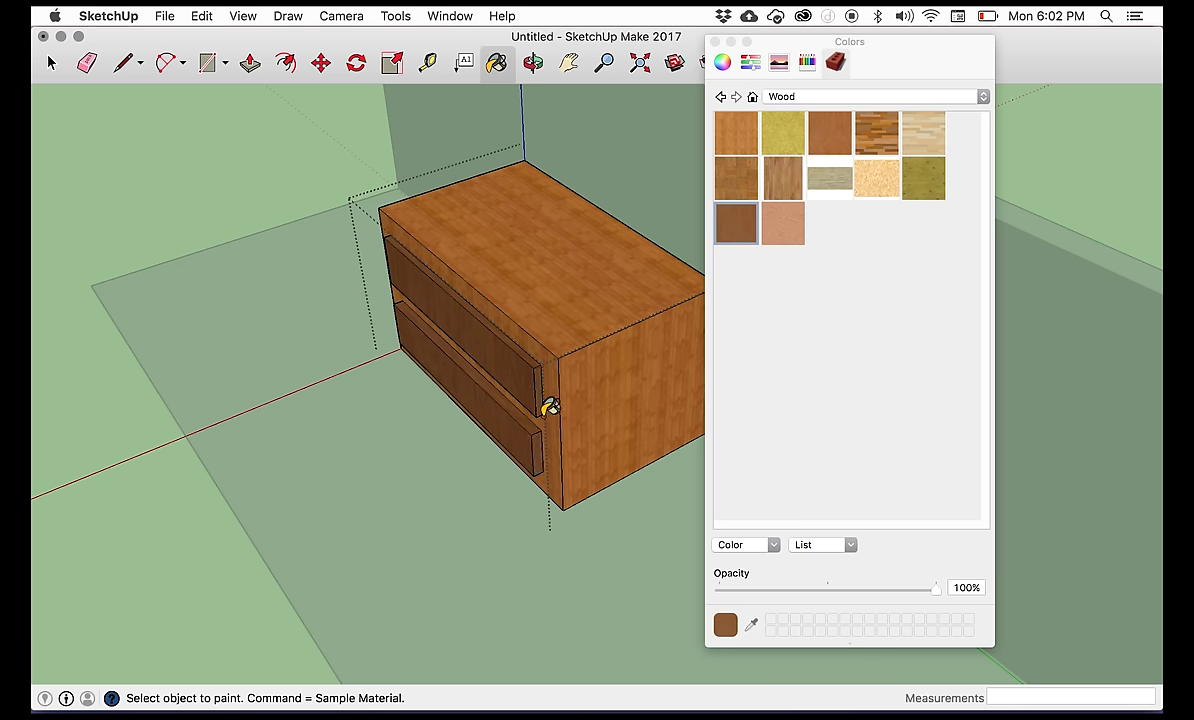
{"action": "left_click", "coordinate": [47, 65]}
{"action": "left_click", "coordinate": [148, 156]}
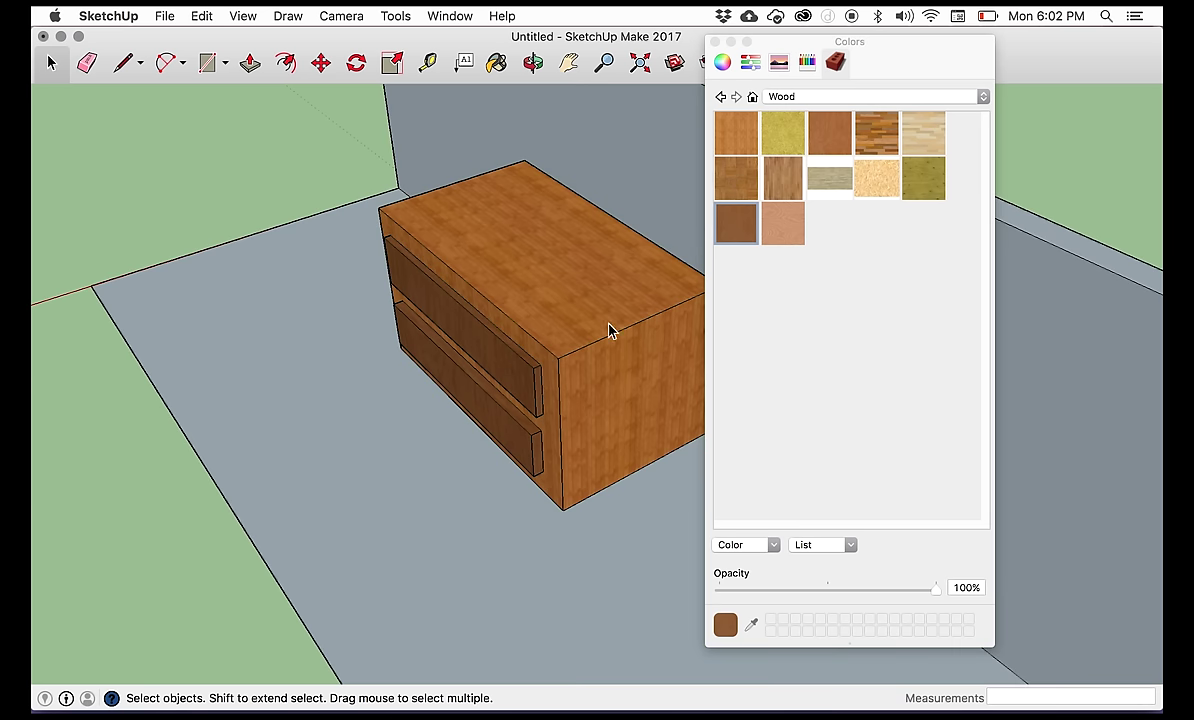
- Close the materials panel, select the dresser, and orbit to face its front head-on
{"action": "left_click", "coordinate": [714, 42]}
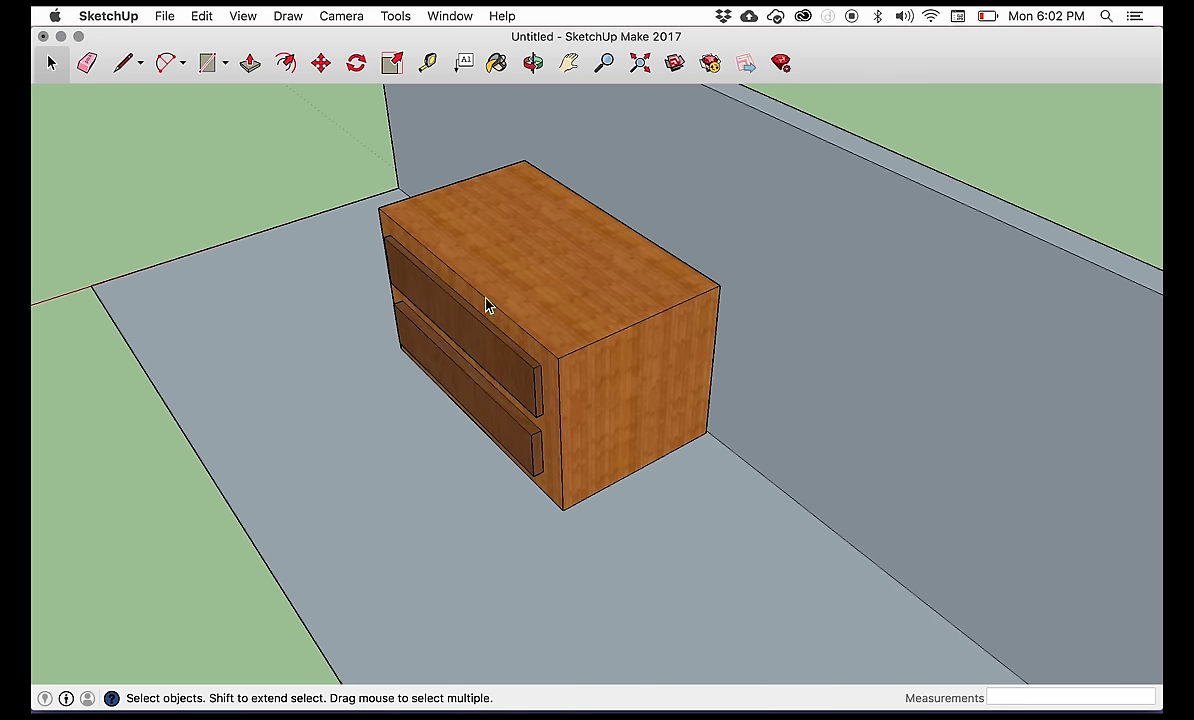
{"action": "left_click", "coordinate": [498, 285]}
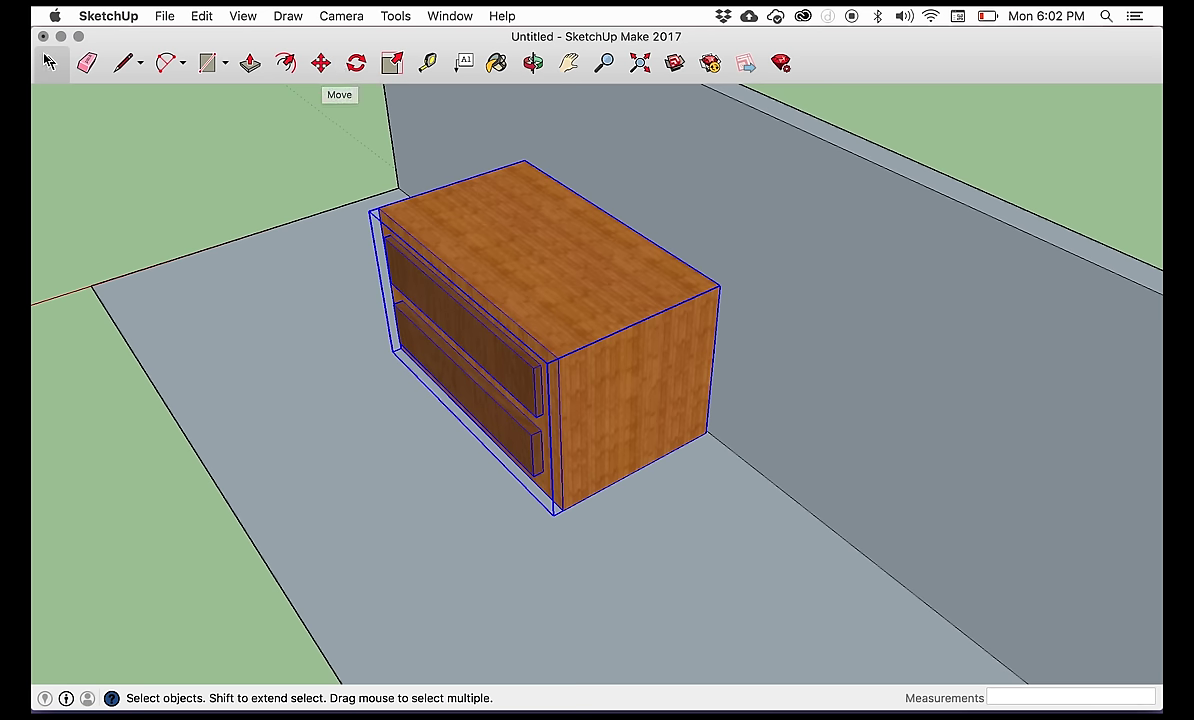
{"action": "left_click", "coordinate": [318, 63]}
{"action": "left_click", "coordinate": [532, 63]}
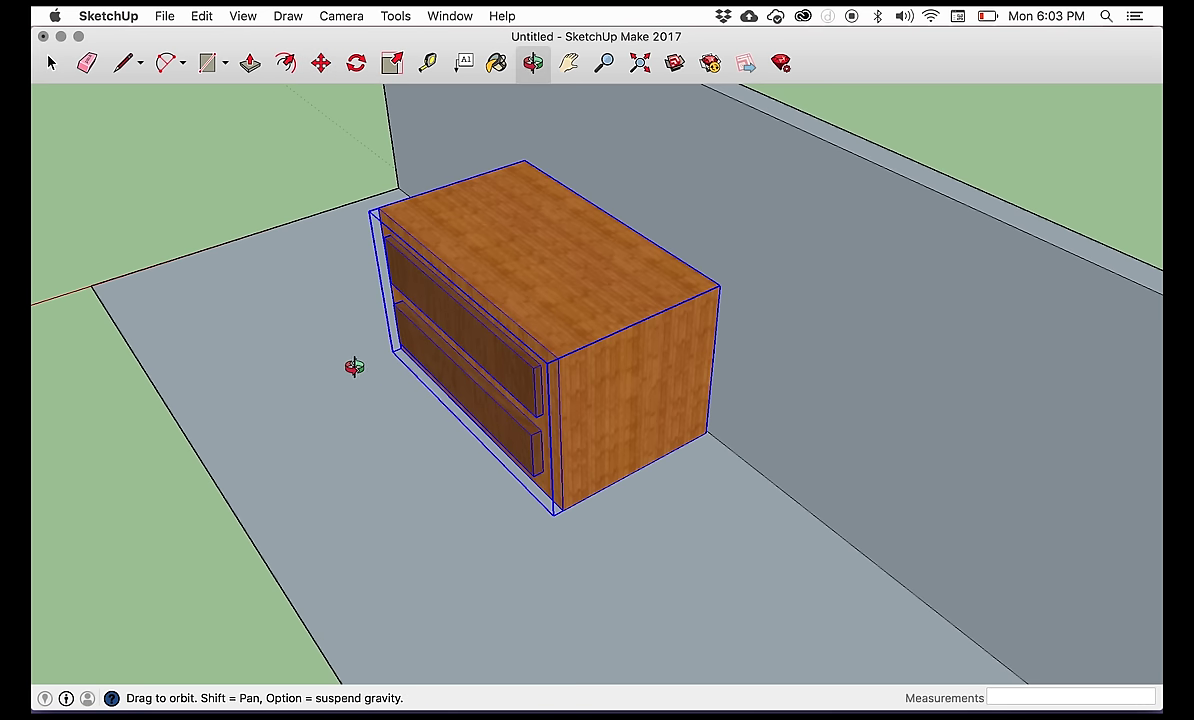
{"action": "left_click_drag", "start_coordinate": [354, 367], "coordinate": [781, 568]}
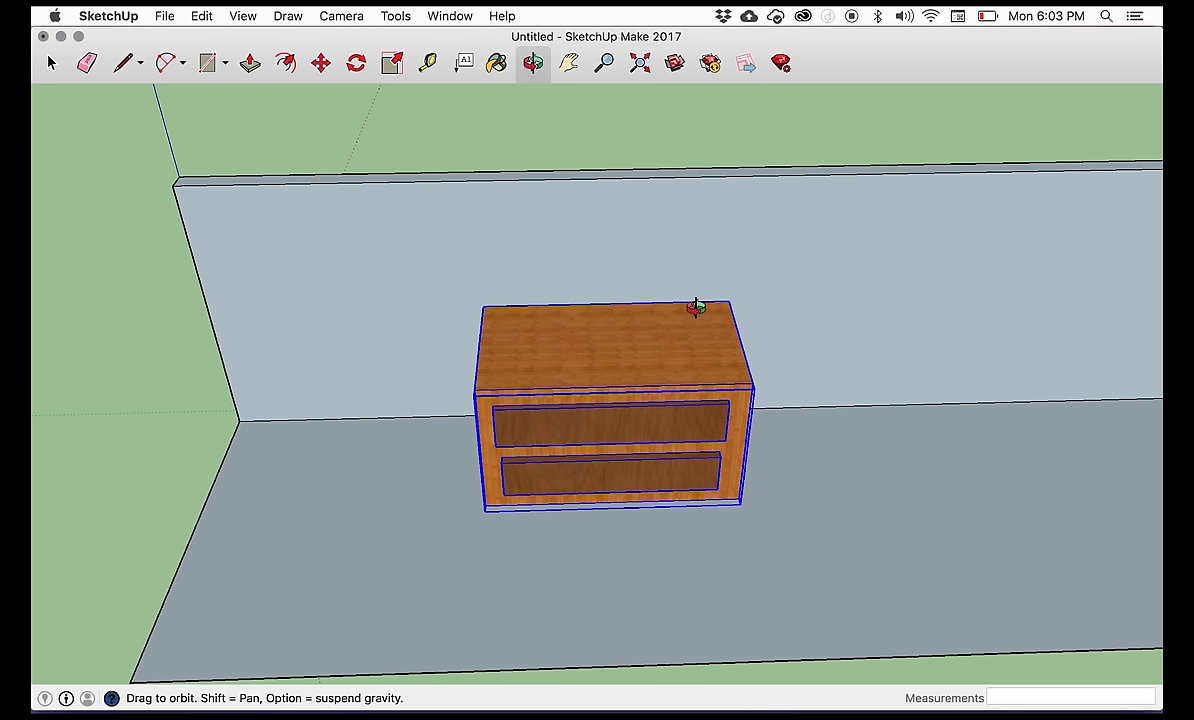
- Draw a thin floor rectangle beside the dresser and push/pull it up to 5' 9 15/16"
{"action": "left_click", "coordinate": [52, 63]}
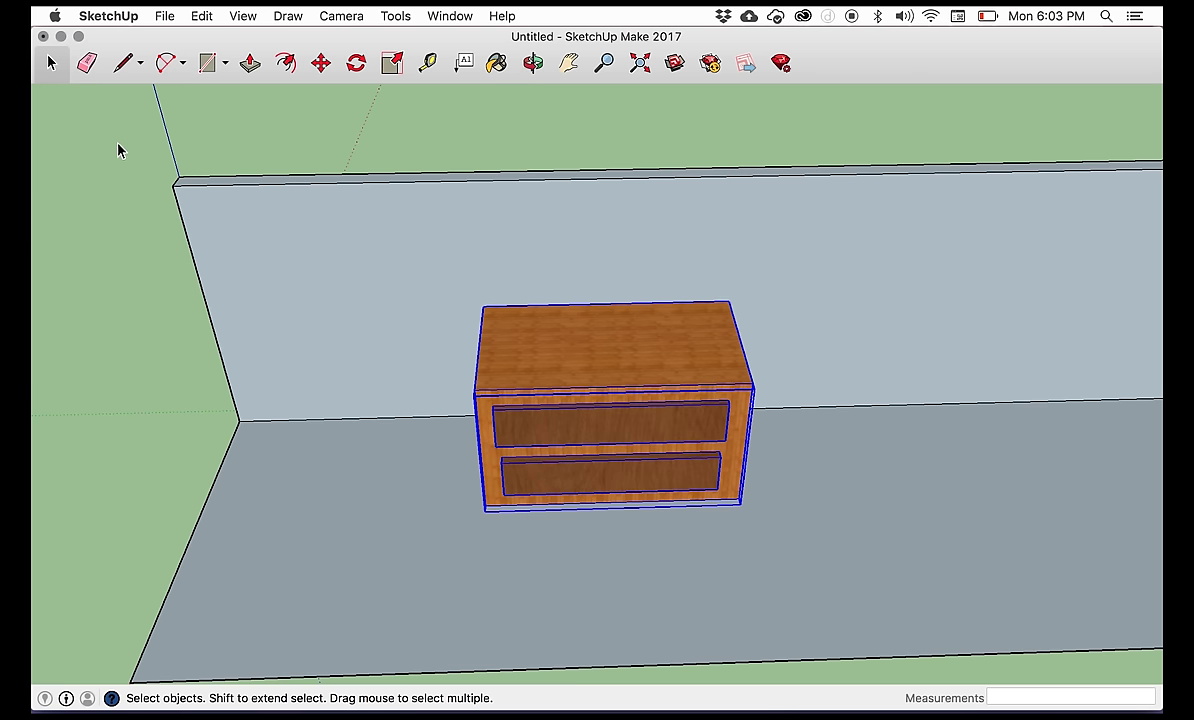
{"action": "left_click", "coordinate": [118, 150]}
{"action": "left_click", "coordinate": [207, 63]}
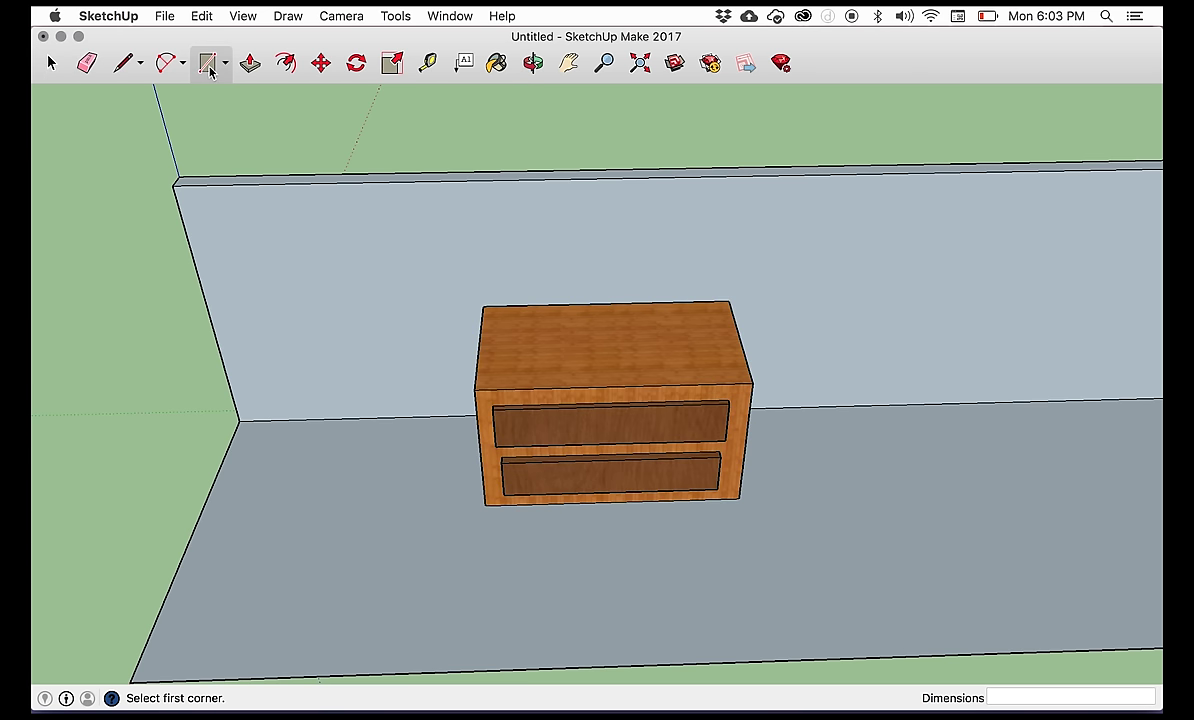
{"action": "left_click", "coordinate": [866, 404]}
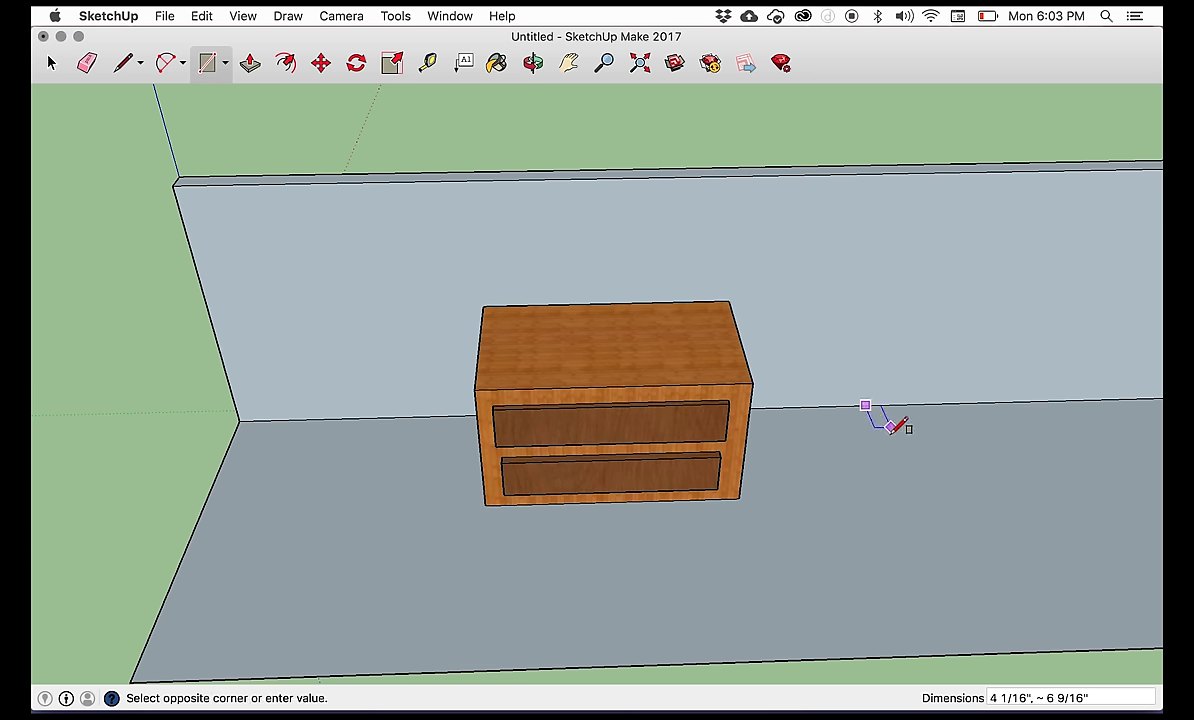
{"action": "left_click", "coordinate": [905, 511]}
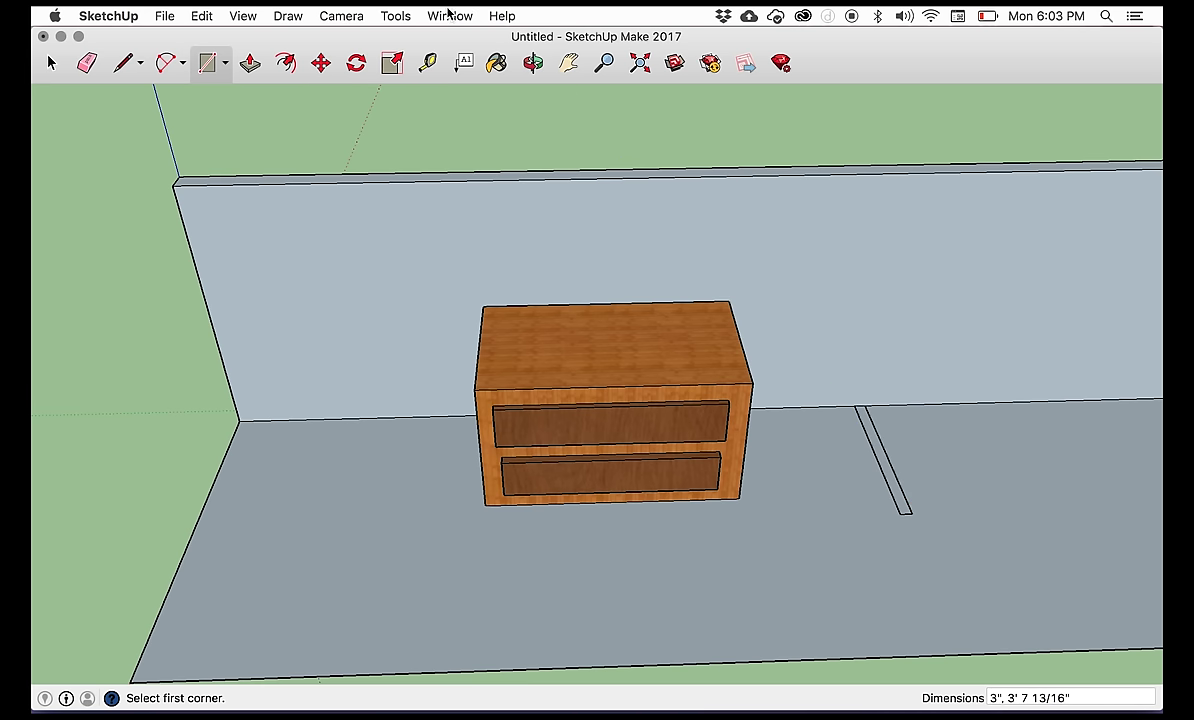
{"action": "left_click", "coordinate": [258, 64]}
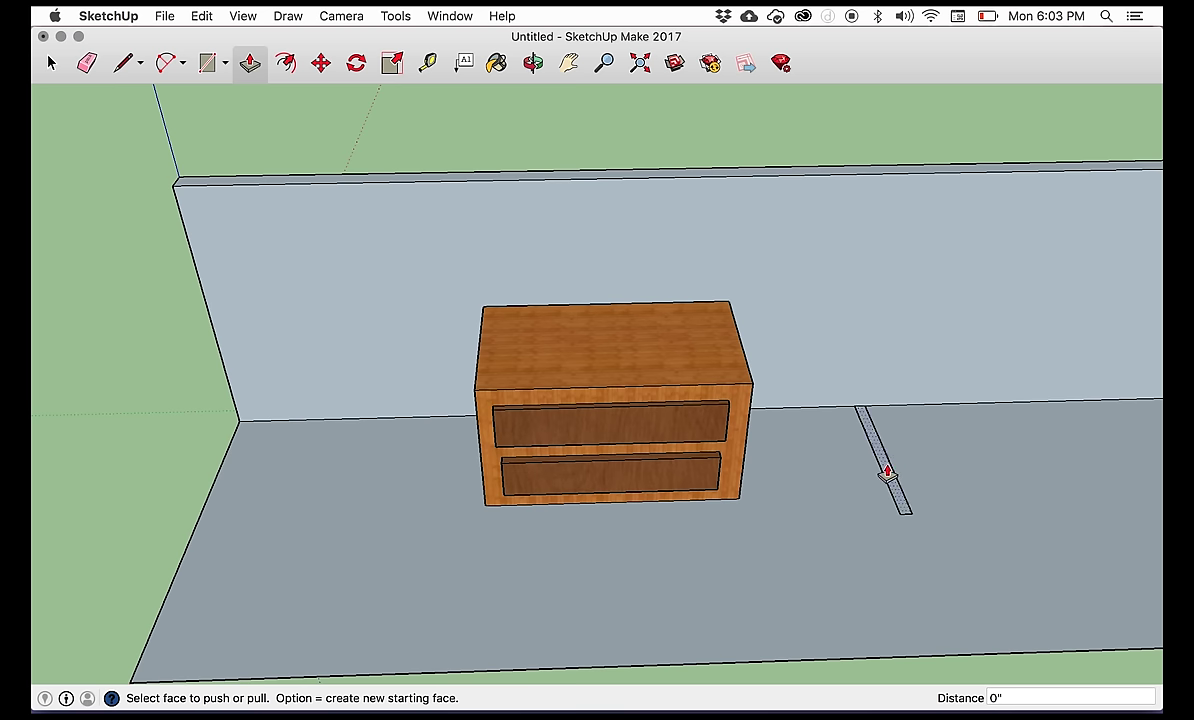
{"action": "left_click_drag", "start_coordinate": [887, 472], "coordinate": [914, 228]}
{"action": "left_click", "coordinate": [50, 64]}
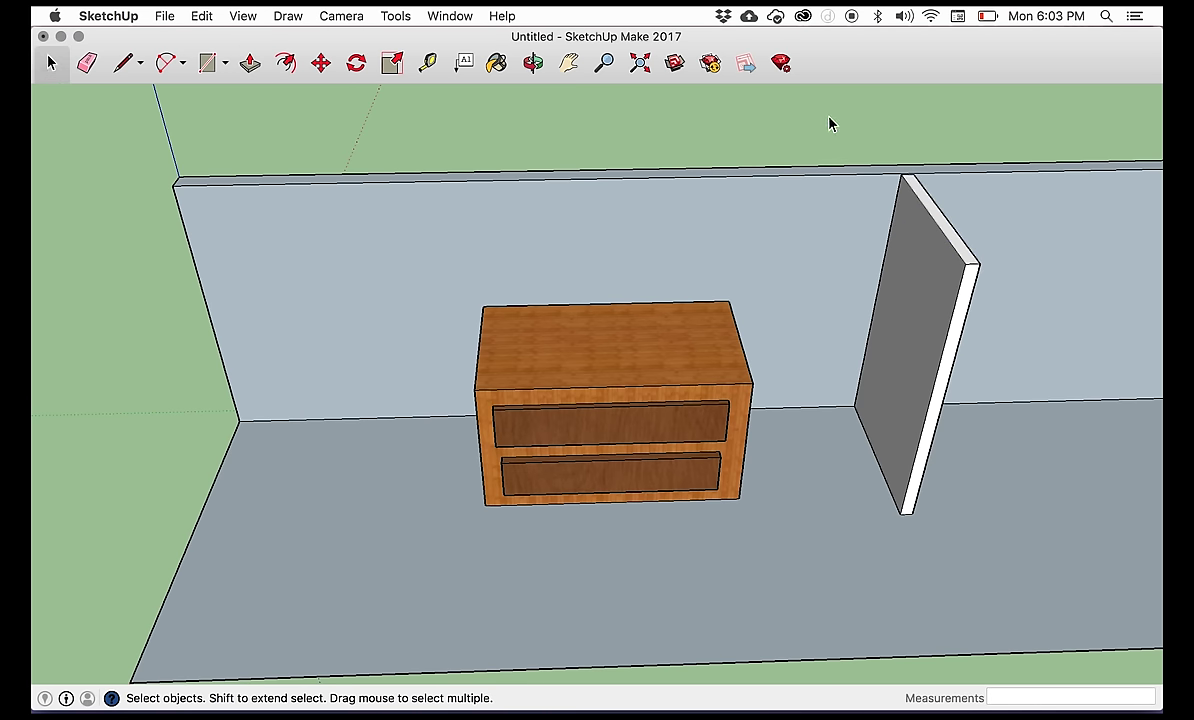
- Box-select the new panel and make it a group
{"action": "left_click_drag", "start_coordinate": [827, 115], "coordinate": [1010, 574]}
{"action": "right_click", "coordinate": [910, 367]}
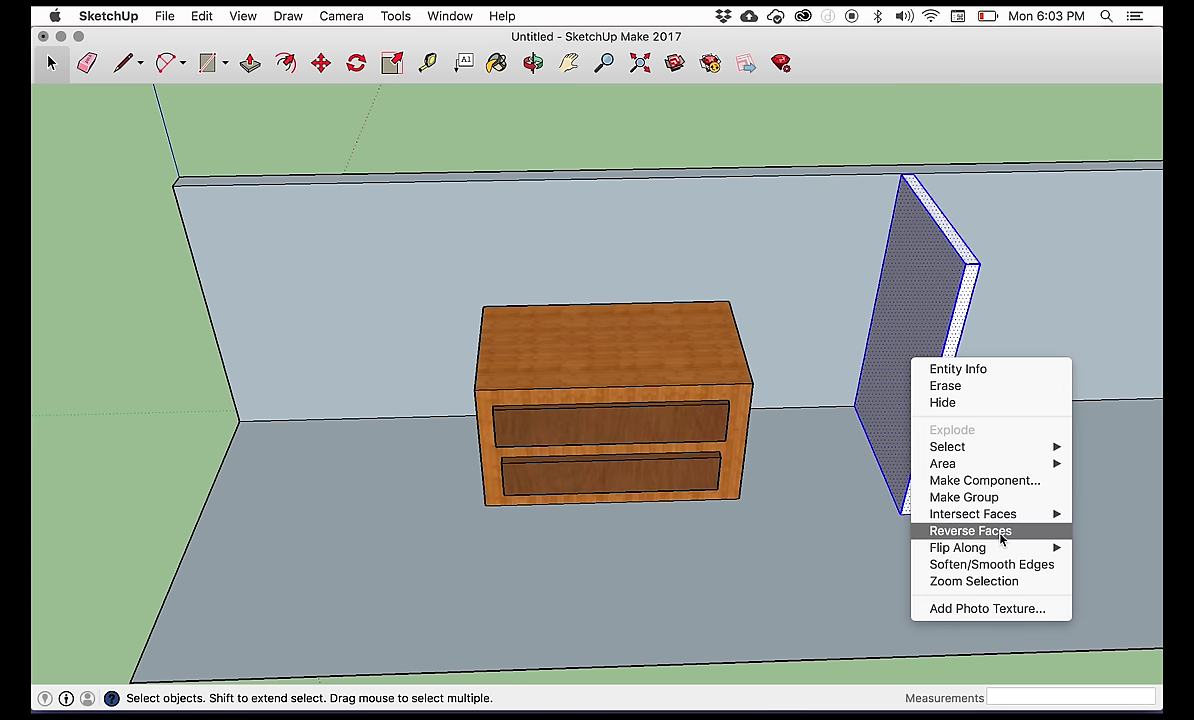
{"action": "left_click", "coordinate": [962, 497]}
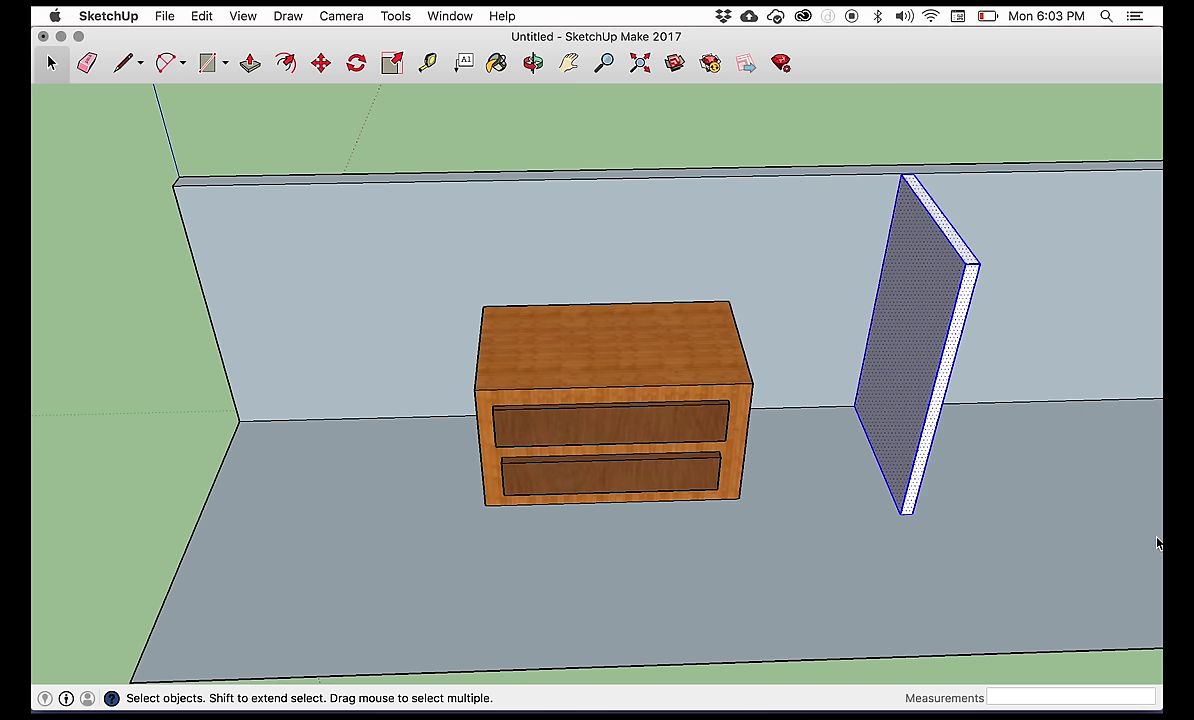
{"action": "right_click", "coordinate": [894, 337]}
- Paint the panel's front face and side edge with the fifth Water texture
{"action": "left_click", "coordinate": [946, 400]}
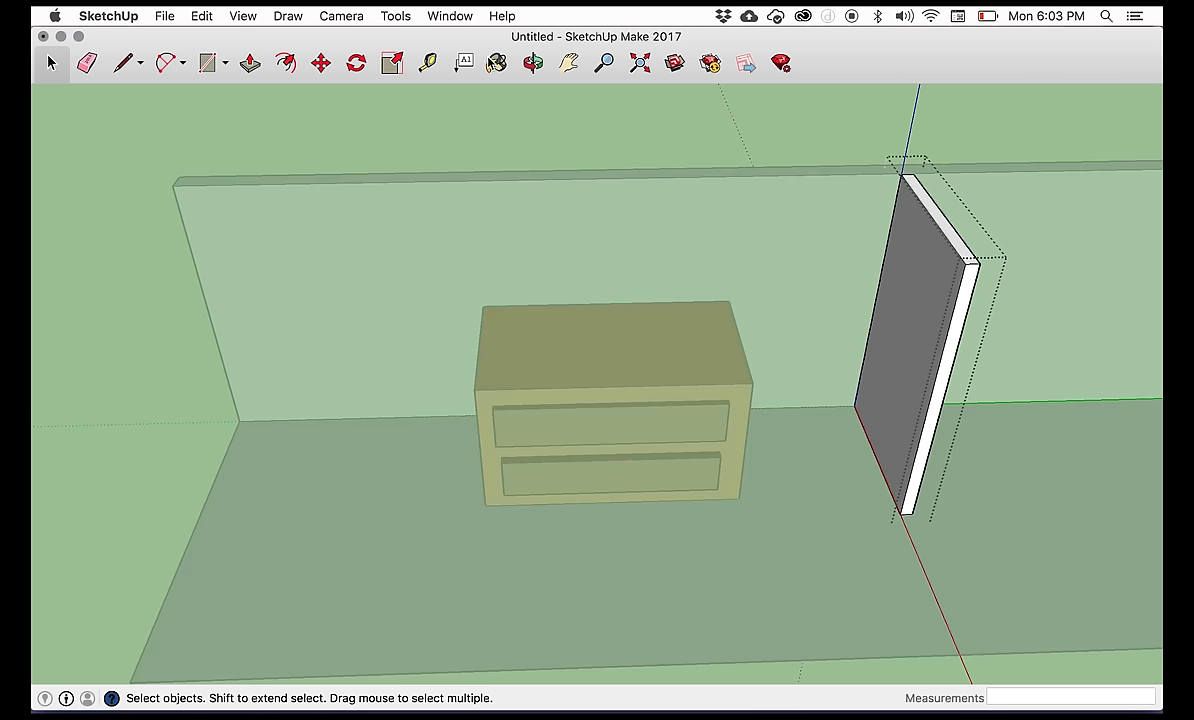
{"action": "key", "text": "b"}
{"action": "left_click_drag", "start_coordinate": [826, 62], "coordinate": [456, 80]}
{"action": "left_click", "coordinate": [440, 114]}
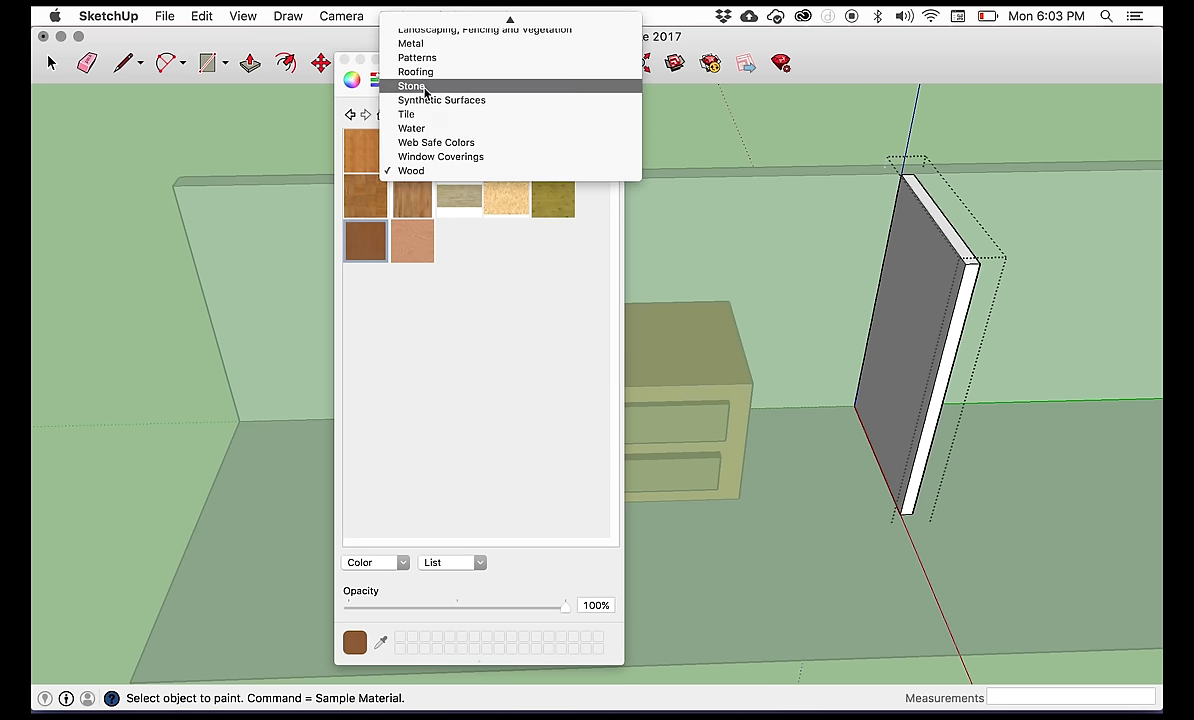
{"action": "left_click", "coordinate": [432, 126]}
{"action": "left_click", "coordinate": [554, 151]}
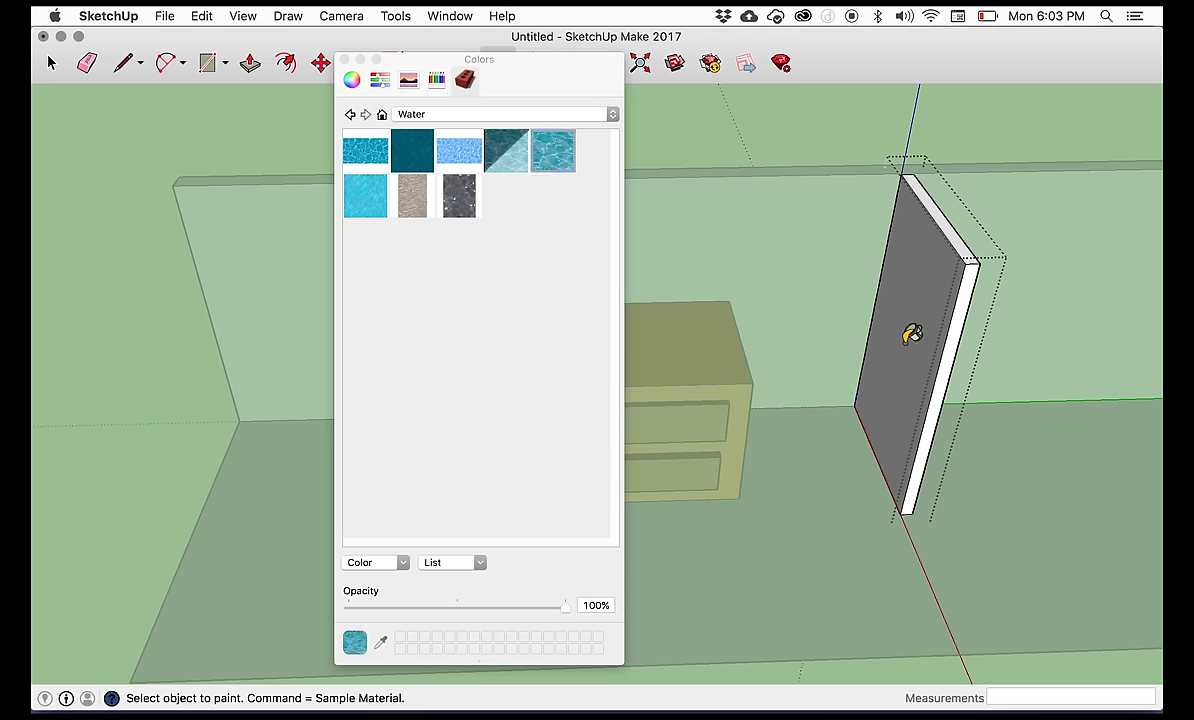
{"action": "left_click", "coordinate": [901, 301]}
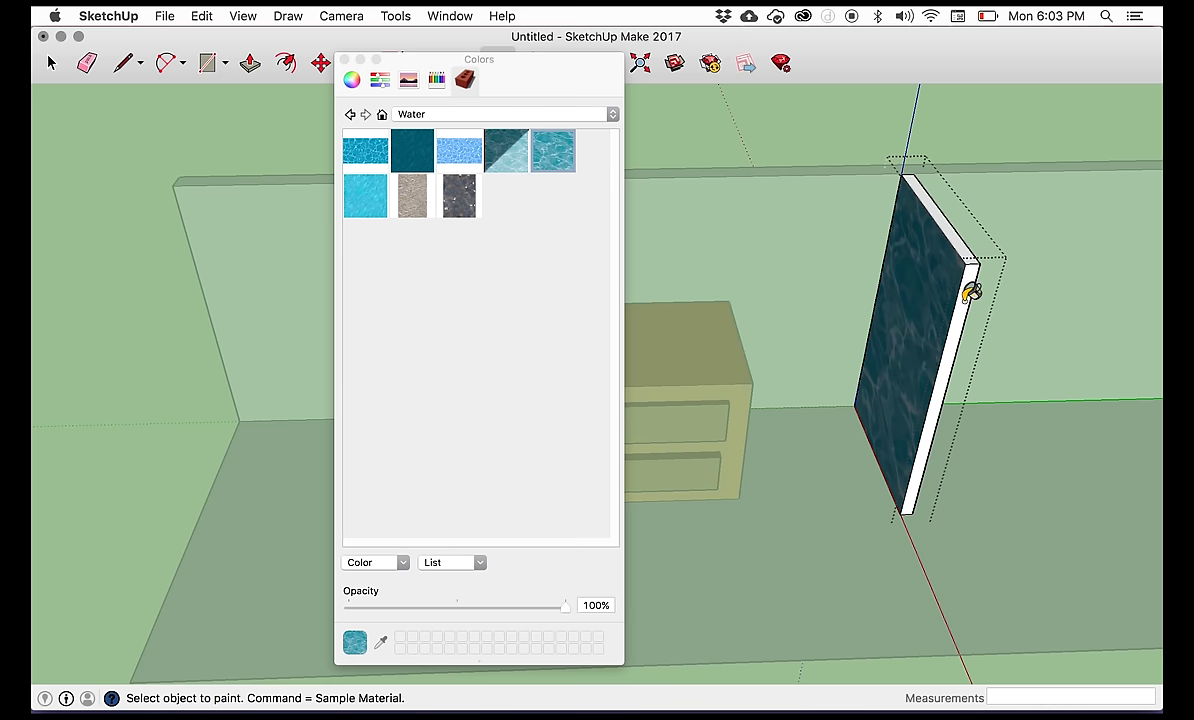
{"action": "left_click", "coordinate": [968, 290]}
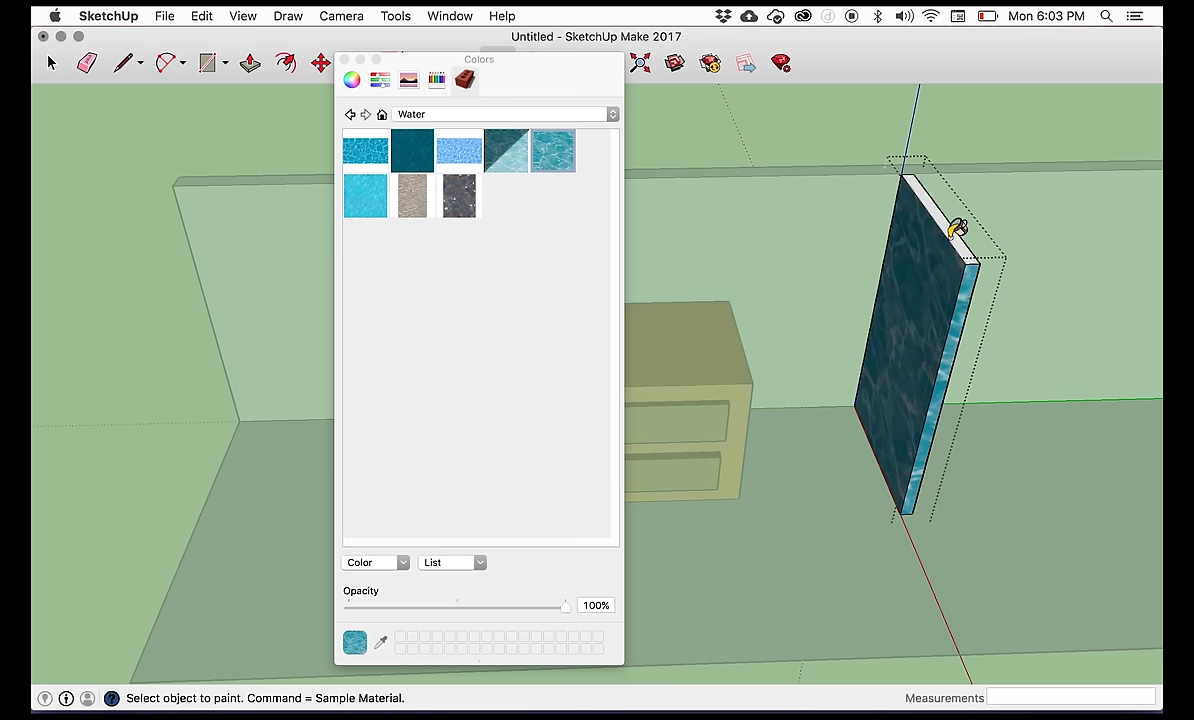
{"action": "left_click", "coordinate": [345, 59]}
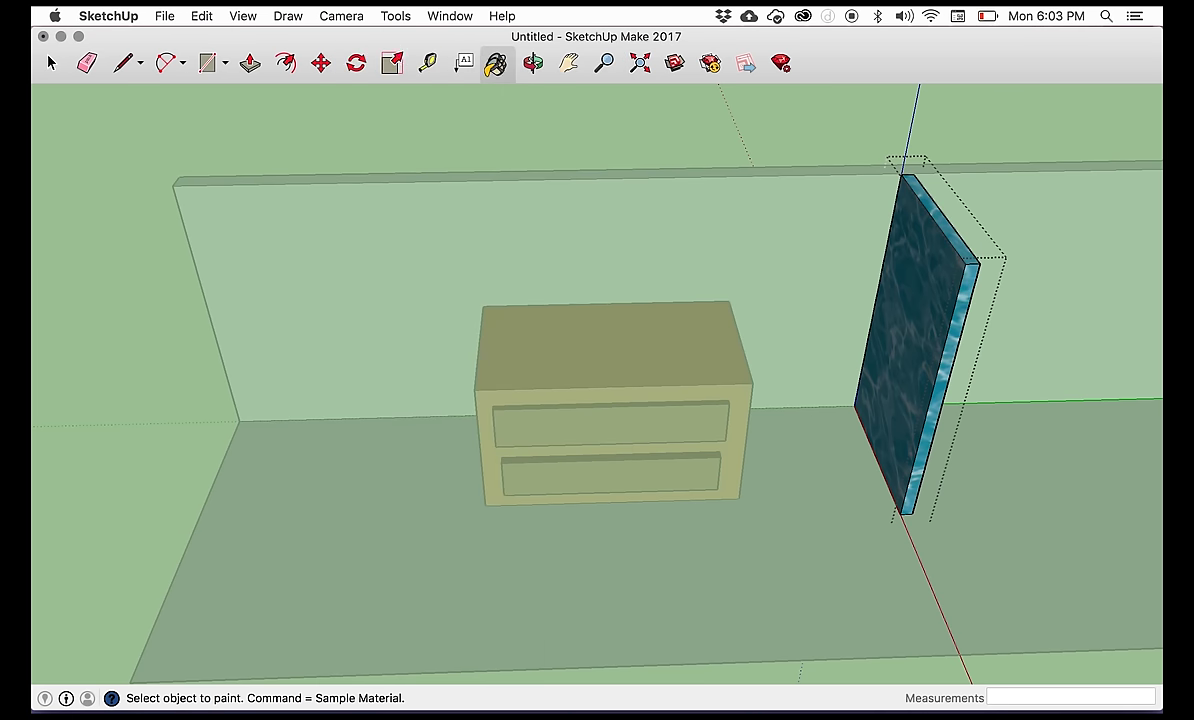
{"action": "left_click", "coordinate": [357, 64]}
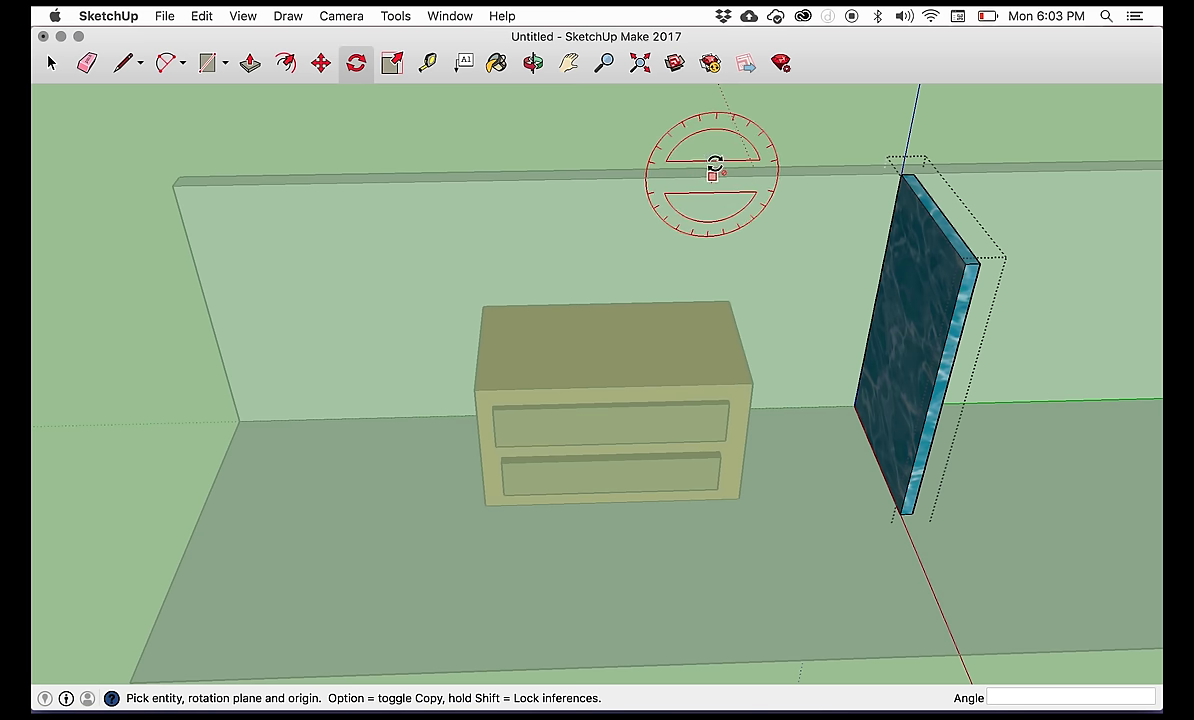
- Paint the panel's back face light-blue water and orbit back toward the dresser
{"action": "left_click", "coordinate": [533, 64]}
{"action": "left_click_drag", "start_coordinate": [680, 220], "coordinate": [515, 115]}
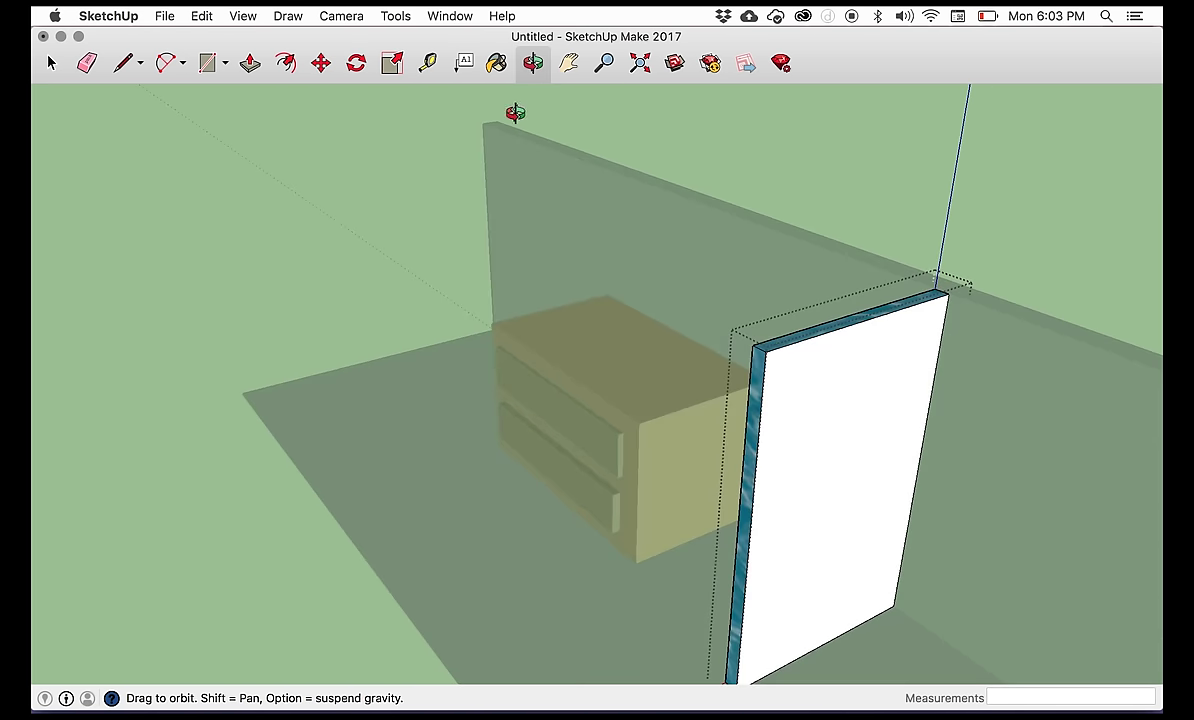
{"action": "left_click", "coordinate": [497, 64]}
{"action": "left_click", "coordinate": [374, 186]}
{"action": "left_click", "coordinate": [790, 445]}
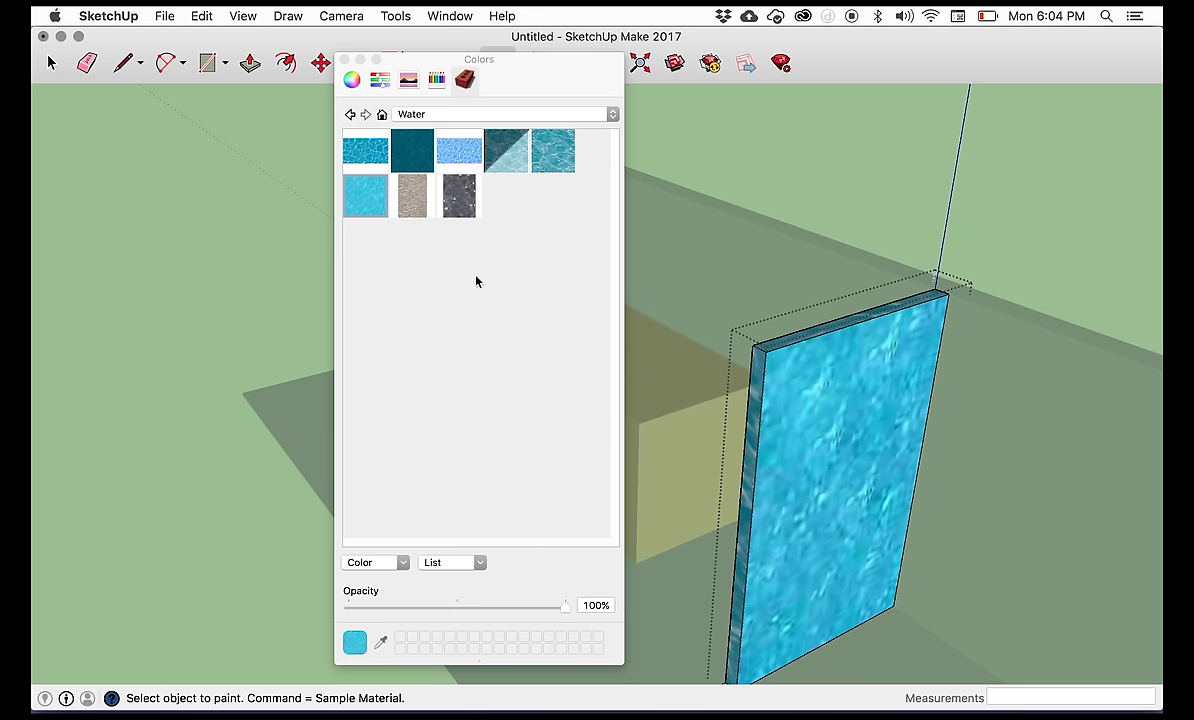
{"action": "left_click", "coordinate": [344, 60]}
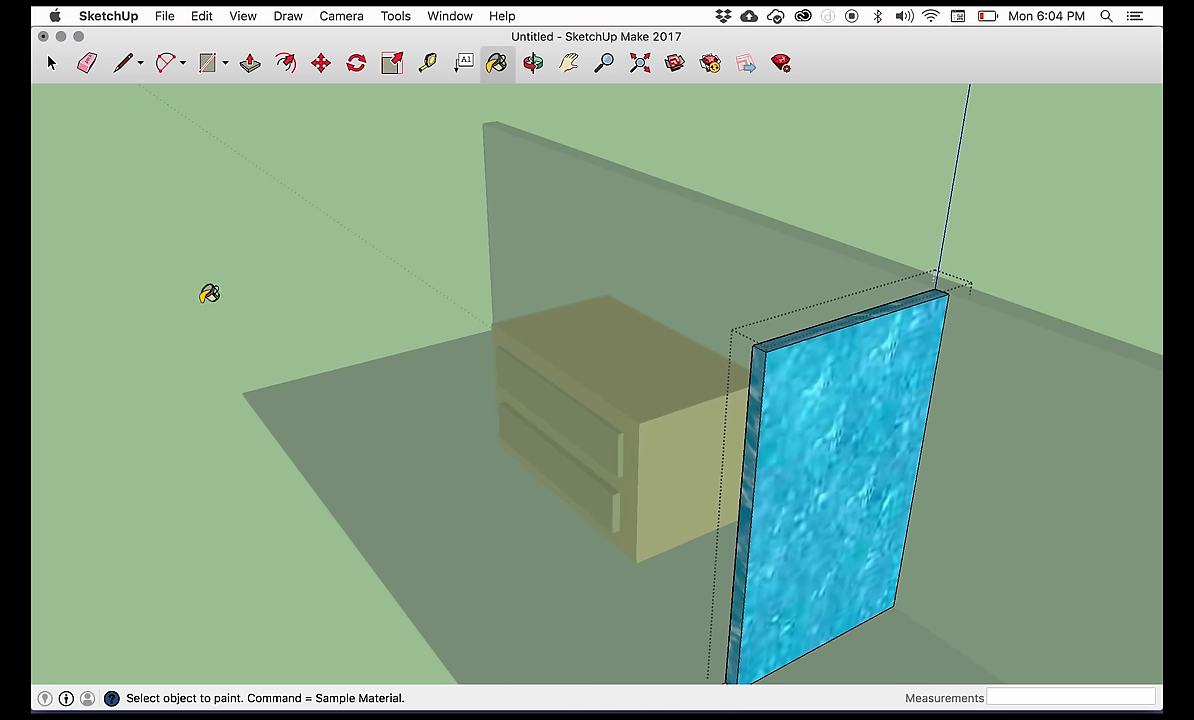
{"action": "left_click", "coordinate": [533, 63]}
{"action": "left_click_drag", "start_coordinate": [450, 163], "coordinate": [714, 408]}
{"action": "left_click", "coordinate": [52, 63]}
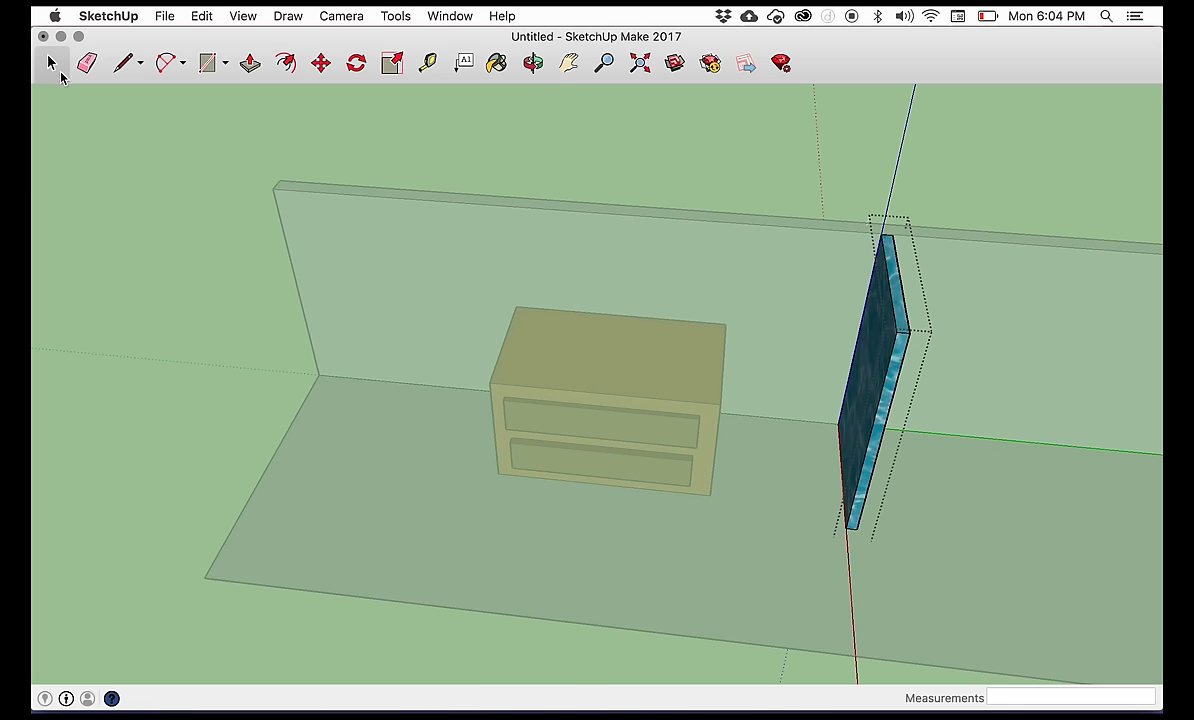
- Leave the panel group and open the 3D Warehouse model library
{"action": "left_click", "coordinate": [97, 355]}
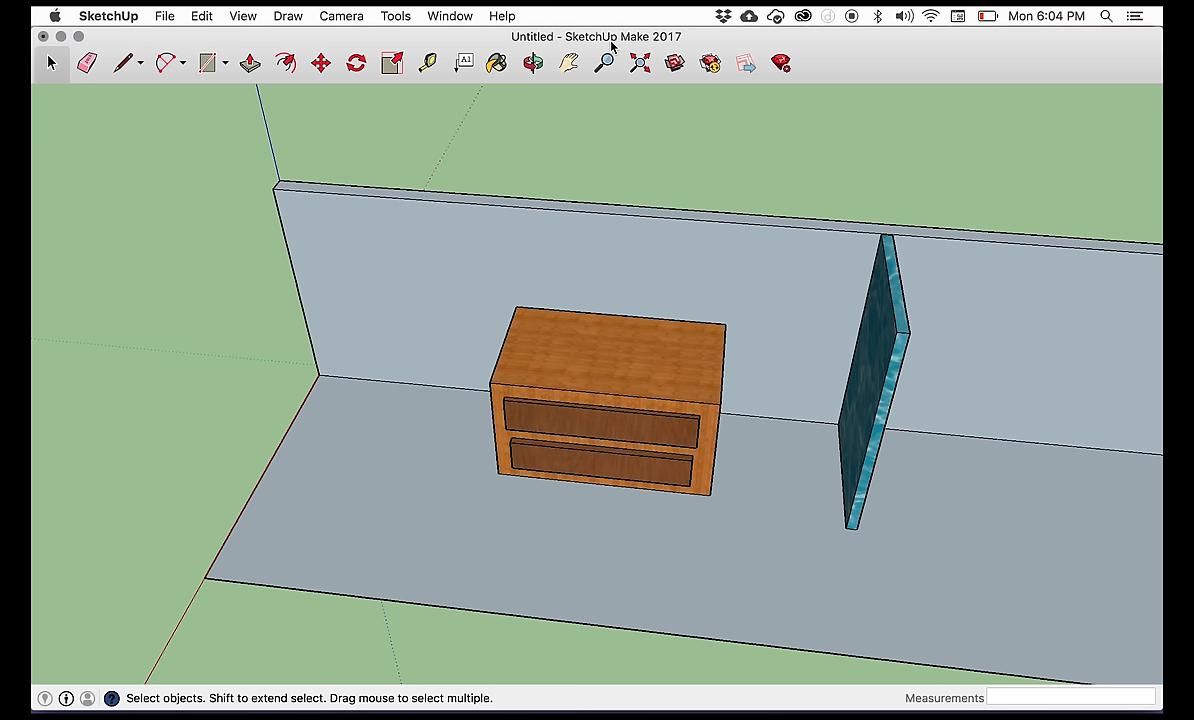
{"action": "left_click", "coordinate": [674, 66]}
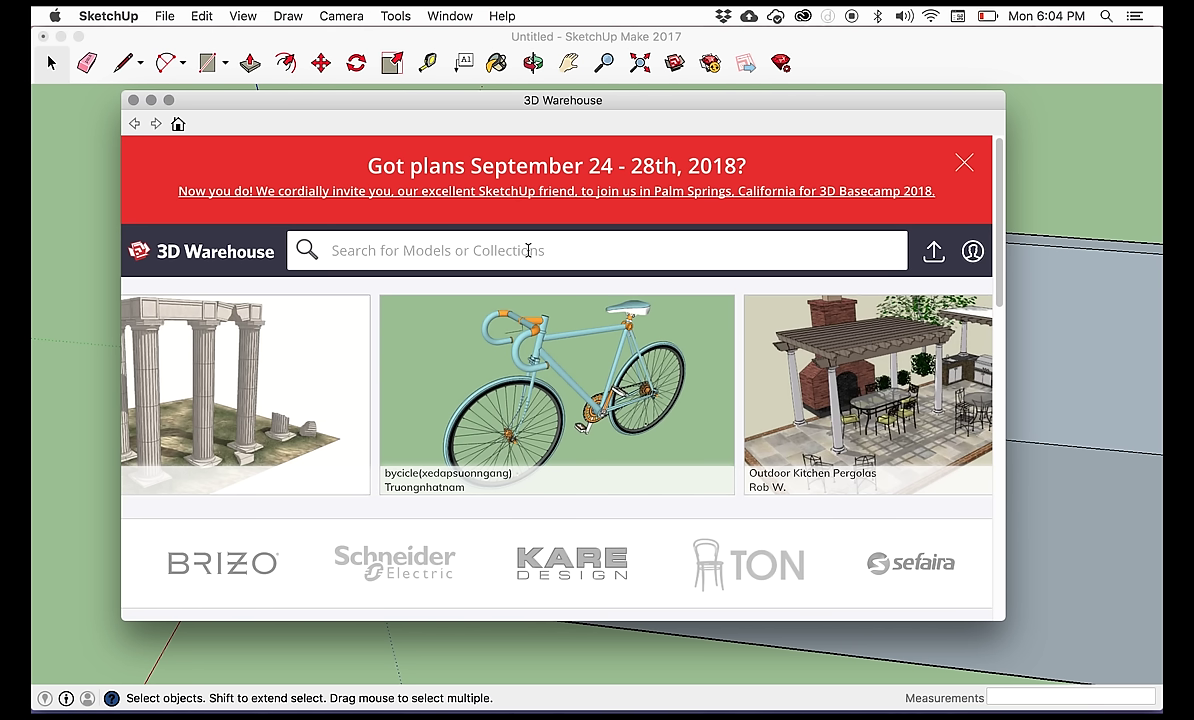
{"action": "scroll", "coordinate": [530, 250], "scroll_direction": "down", "scroll_amount": 1}
{"action": "scroll", "coordinate": [538, 246], "scroll_direction": "up", "scroll_amount": 1}
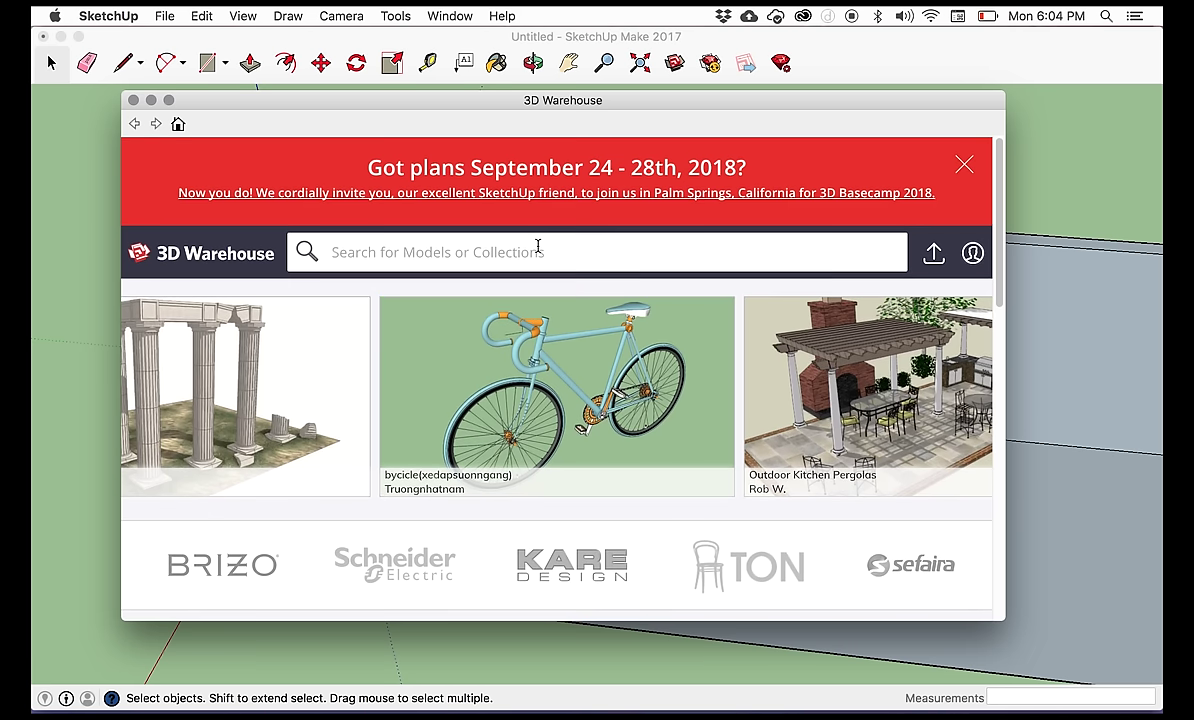
{"action": "left_click", "coordinate": [538, 246]}
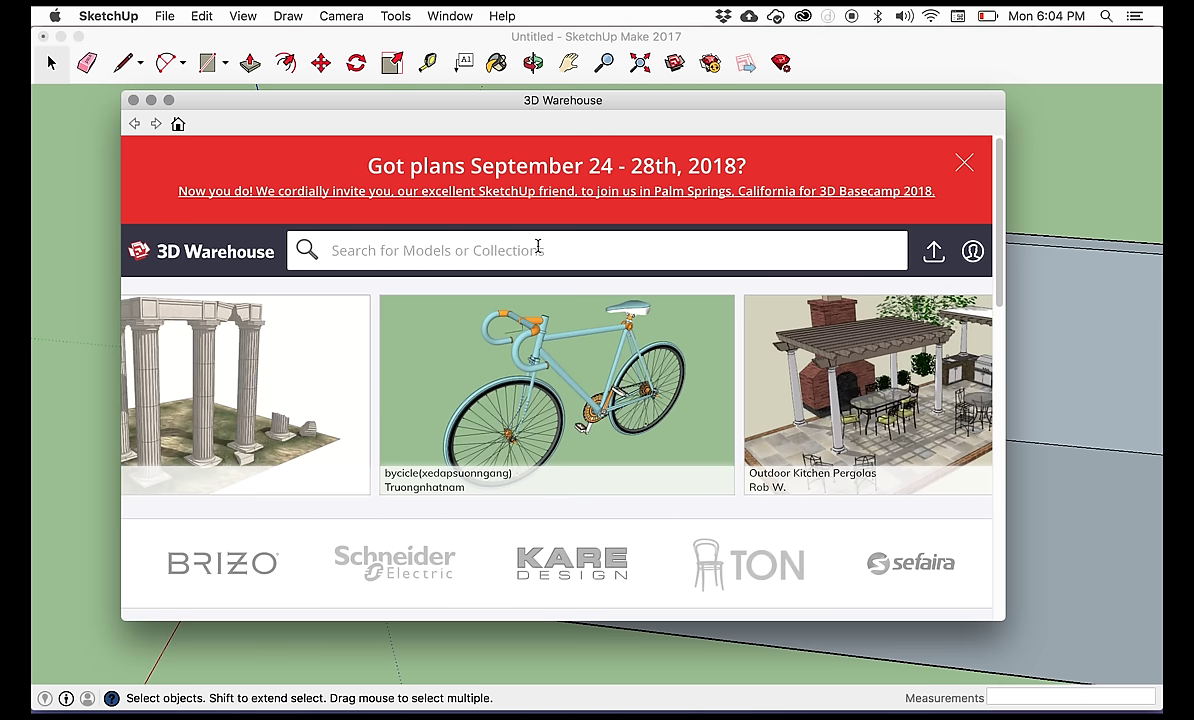
- Search 3D Warehouse for 'ikea kitchen' and load the IKEA OLOFSTORP cabinet into the model
{"action": "type", "text": "ikea "}
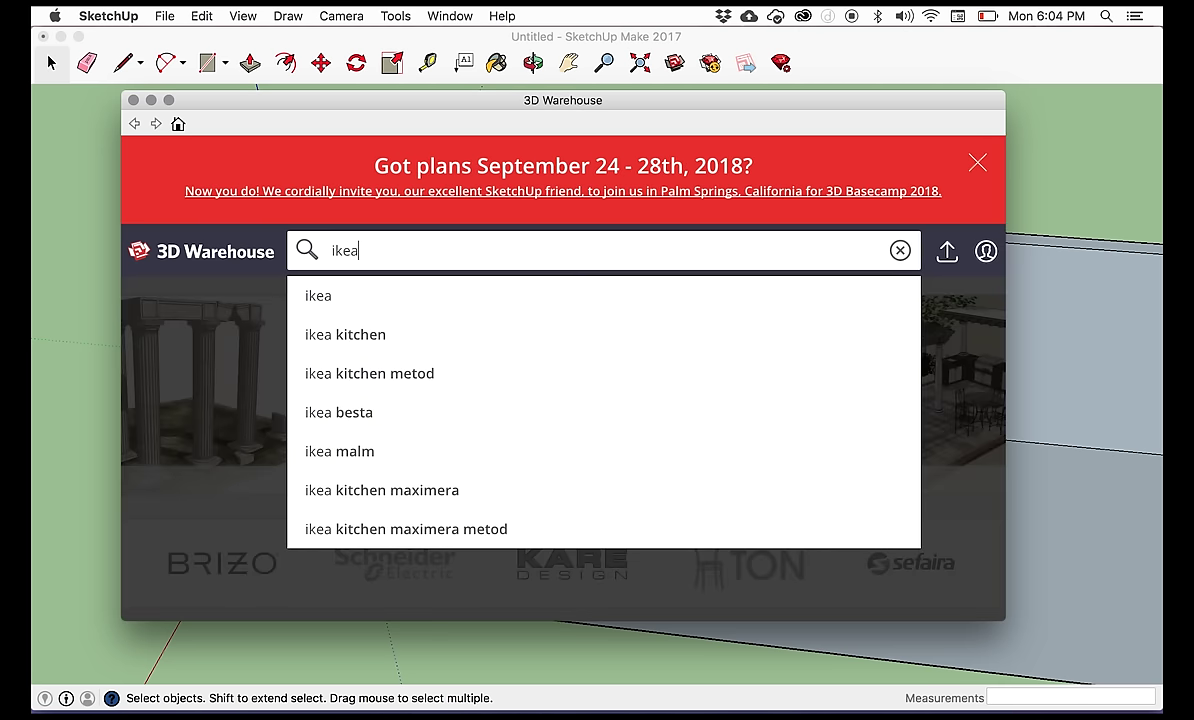
{"action": "type", "text": "kitchen"}
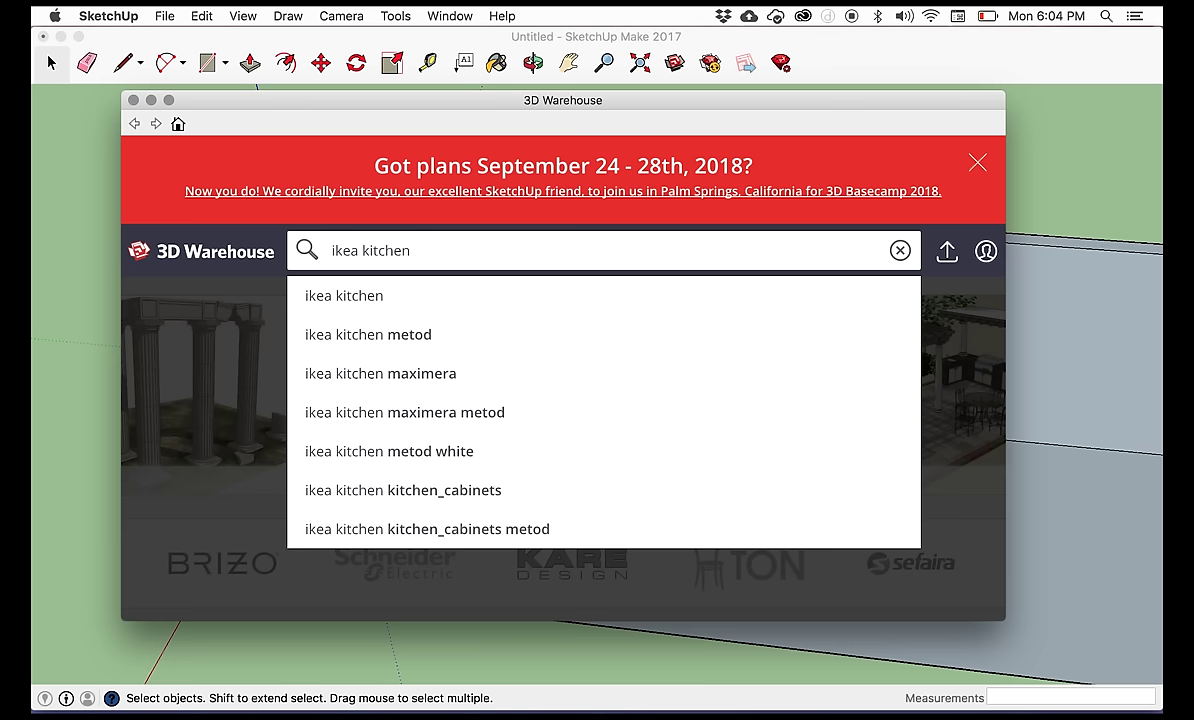
{"action": "key", "text": "Return"}
{"action": "scroll", "coordinate": [840, 498], "scroll_direction": "down", "scroll_amount": 5}
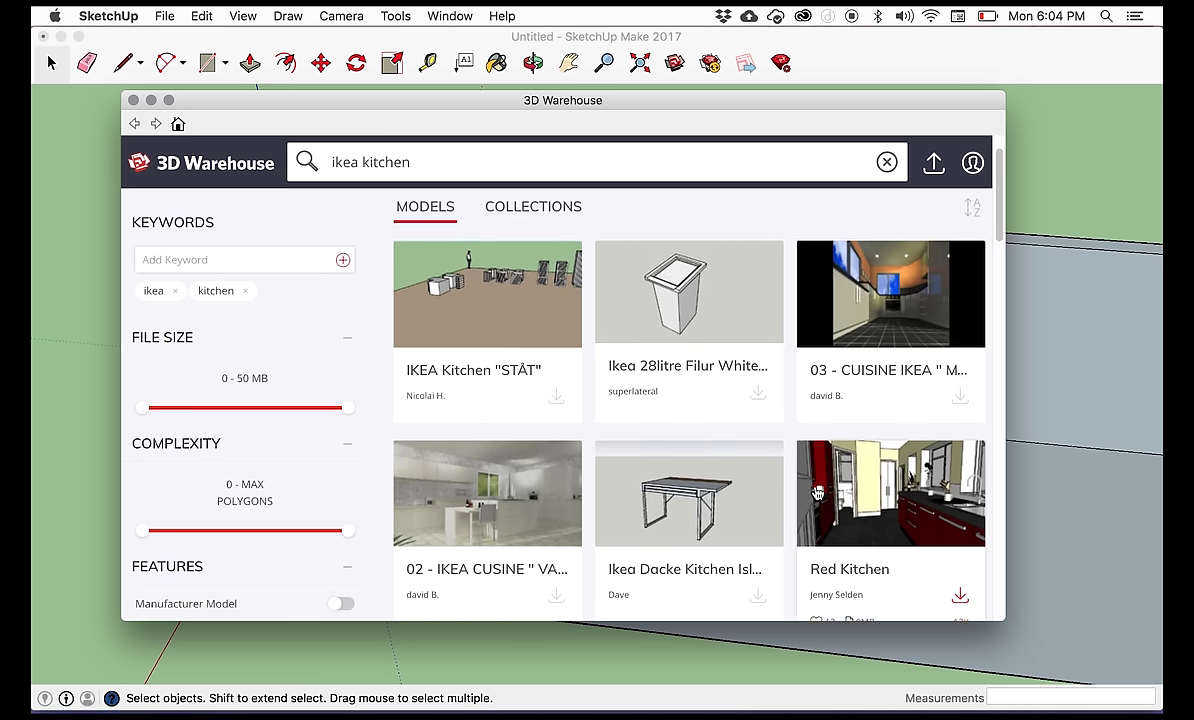
{"action": "scroll", "coordinate": [840, 498], "scroll_direction": "down", "scroll_amount": 5}
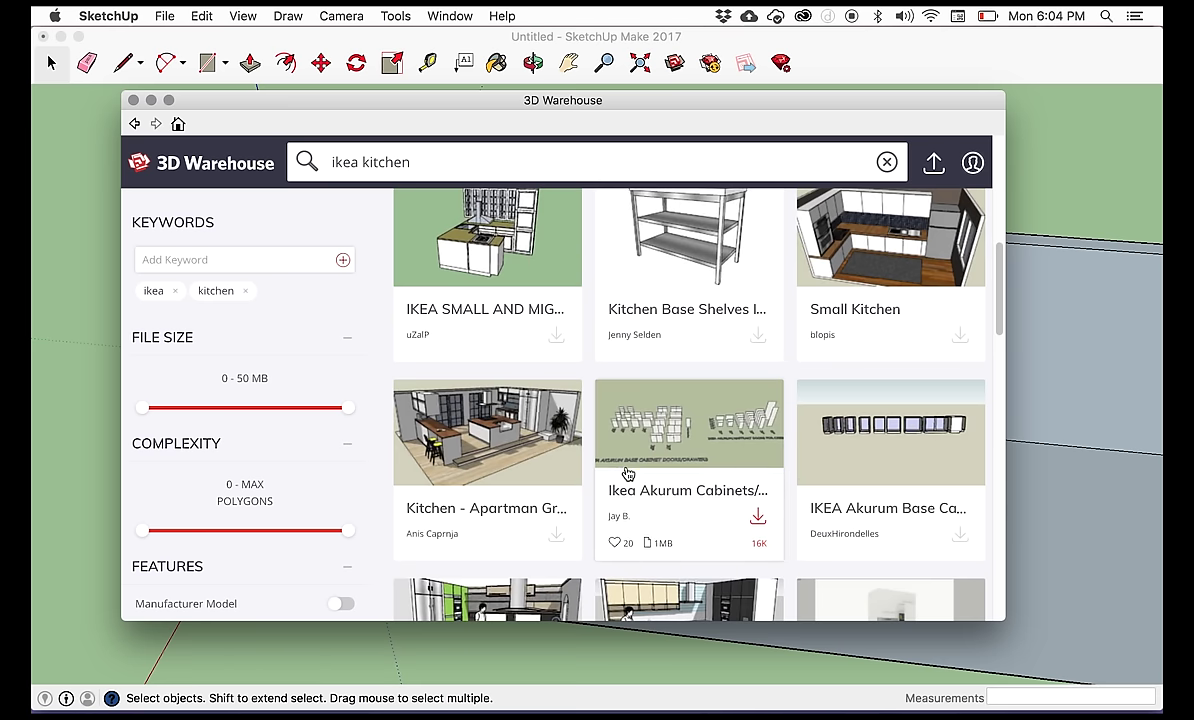
{"action": "scroll", "coordinate": [570, 453], "scroll_direction": "down", "scroll_amount": 2}
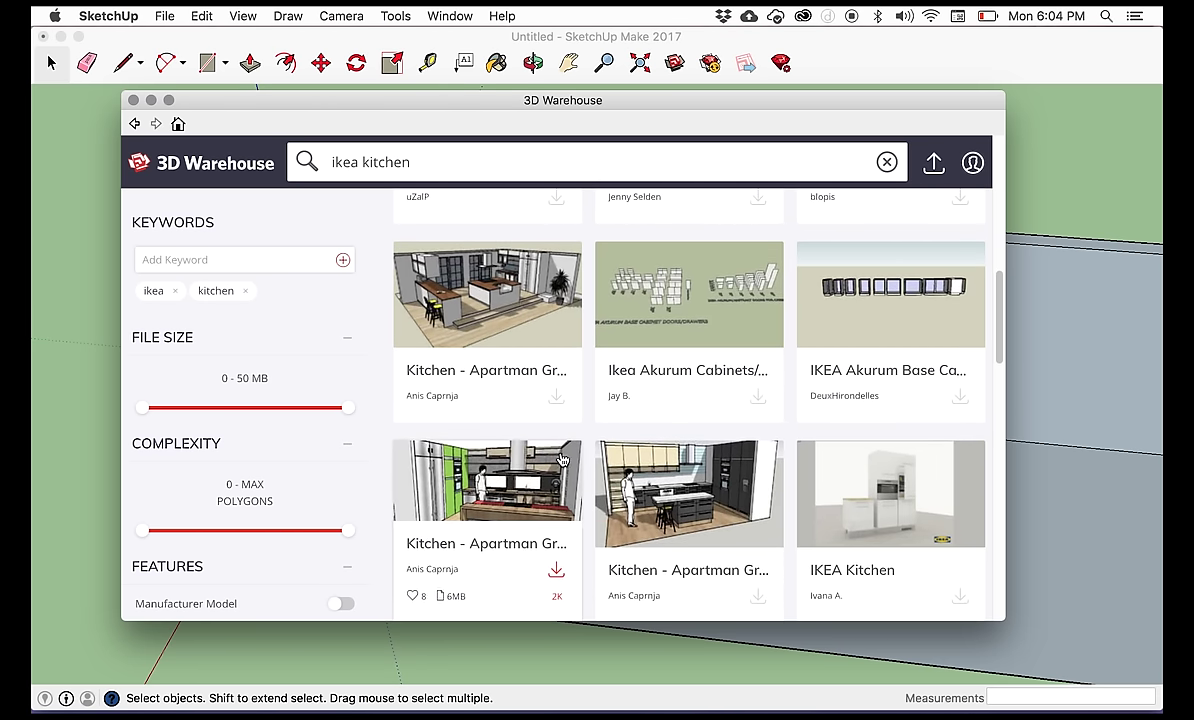
{"action": "scroll", "coordinate": [860, 486], "scroll_direction": "down", "scroll_amount": 5}
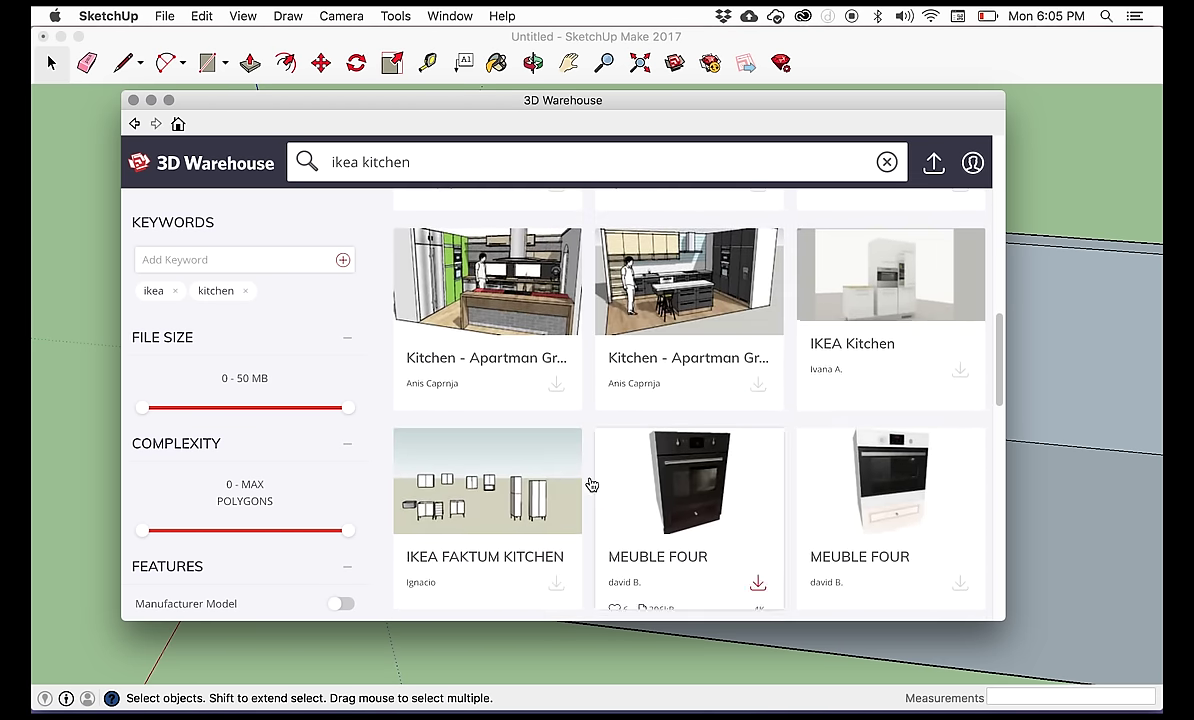
{"action": "scroll", "coordinate": [507, 428], "scroll_direction": "down", "scroll_amount": 10}
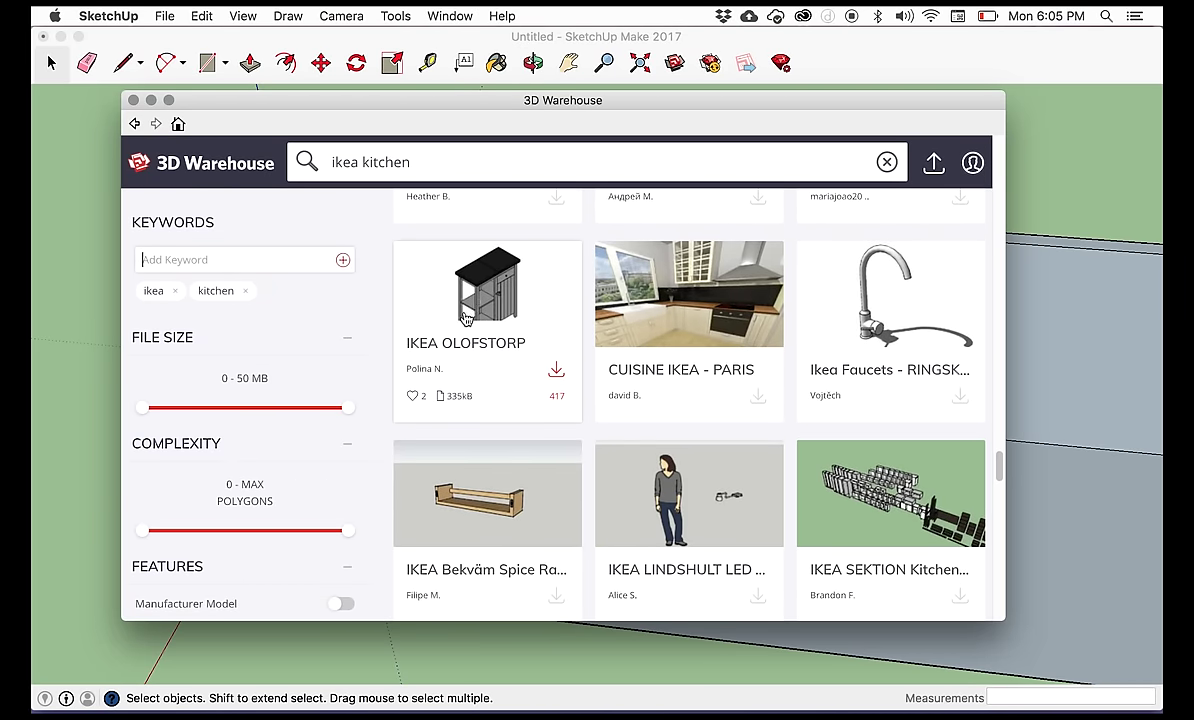
{"action": "left_click", "coordinate": [556, 369]}
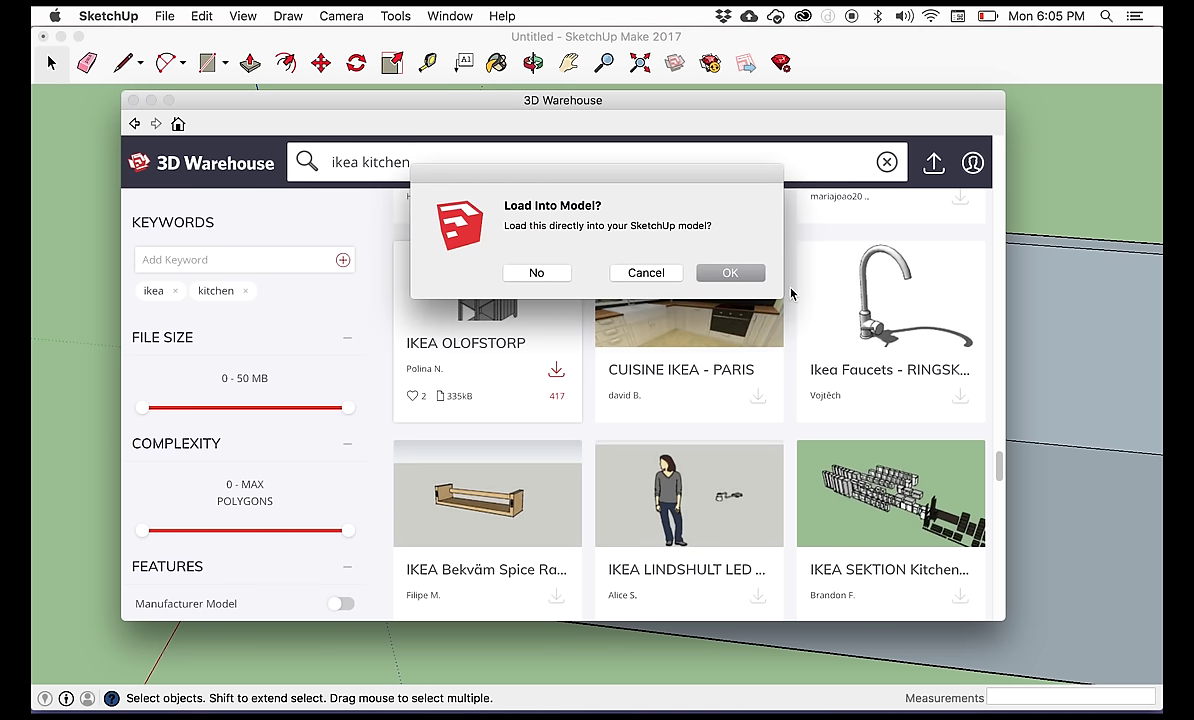
{"action": "left_click", "coordinate": [730, 273]}
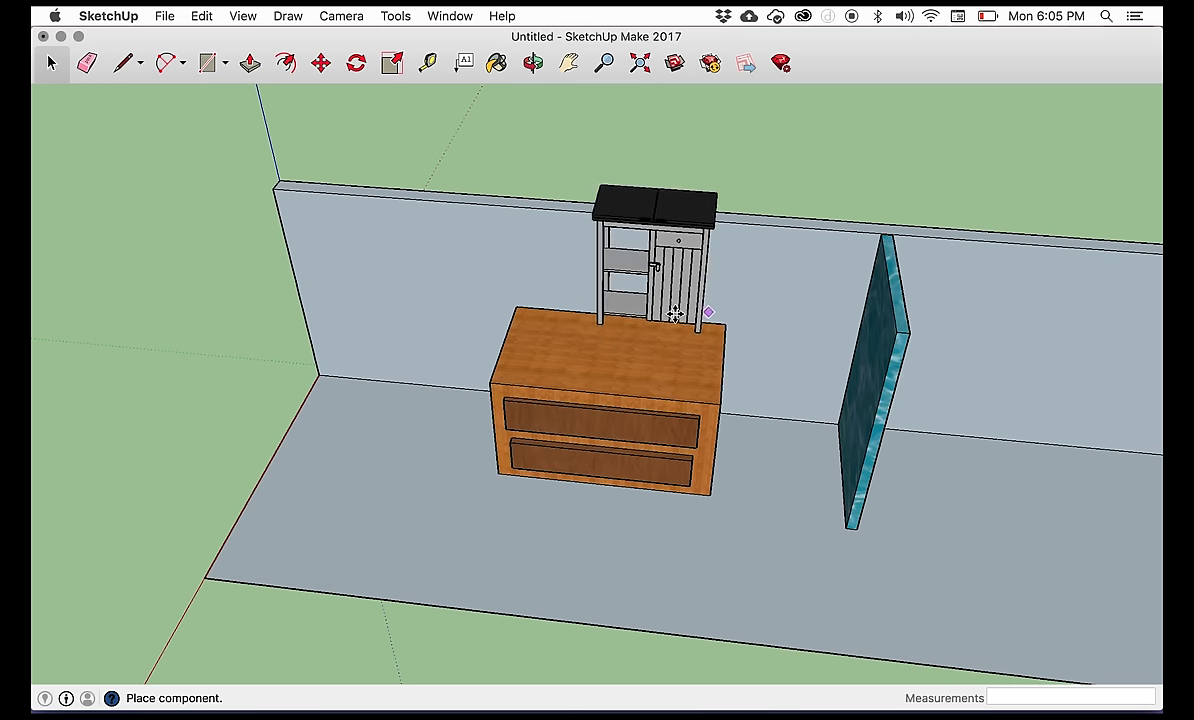
- Place the IKEA OLOFSTORP cart snug against the dresser's left side
{"action": "left_click", "coordinate": [466, 405]}
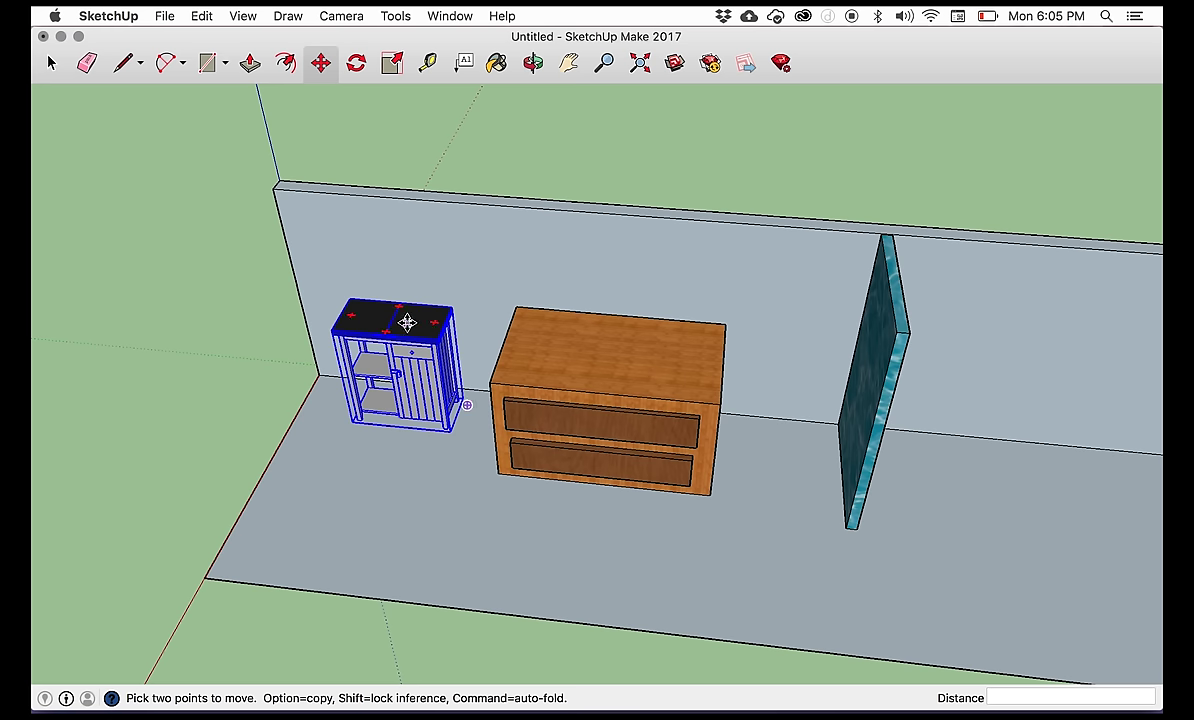
{"action": "left_click", "coordinate": [394, 328]}
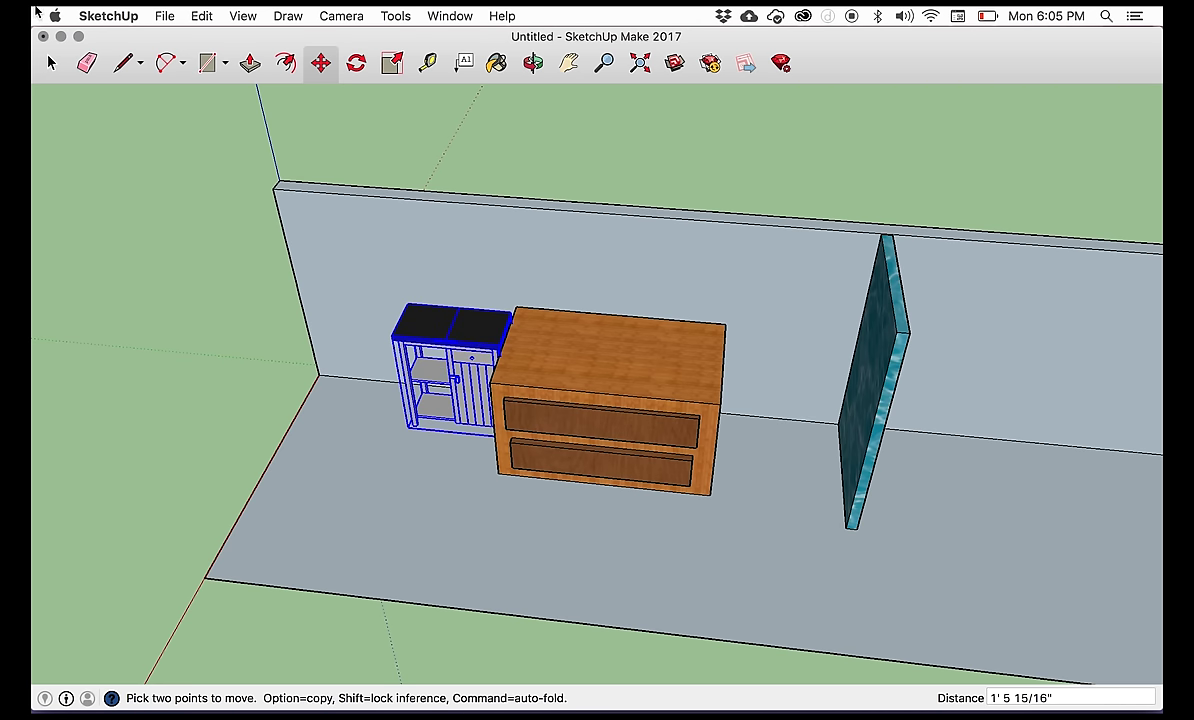
{"action": "left_click", "coordinate": [52, 63]}
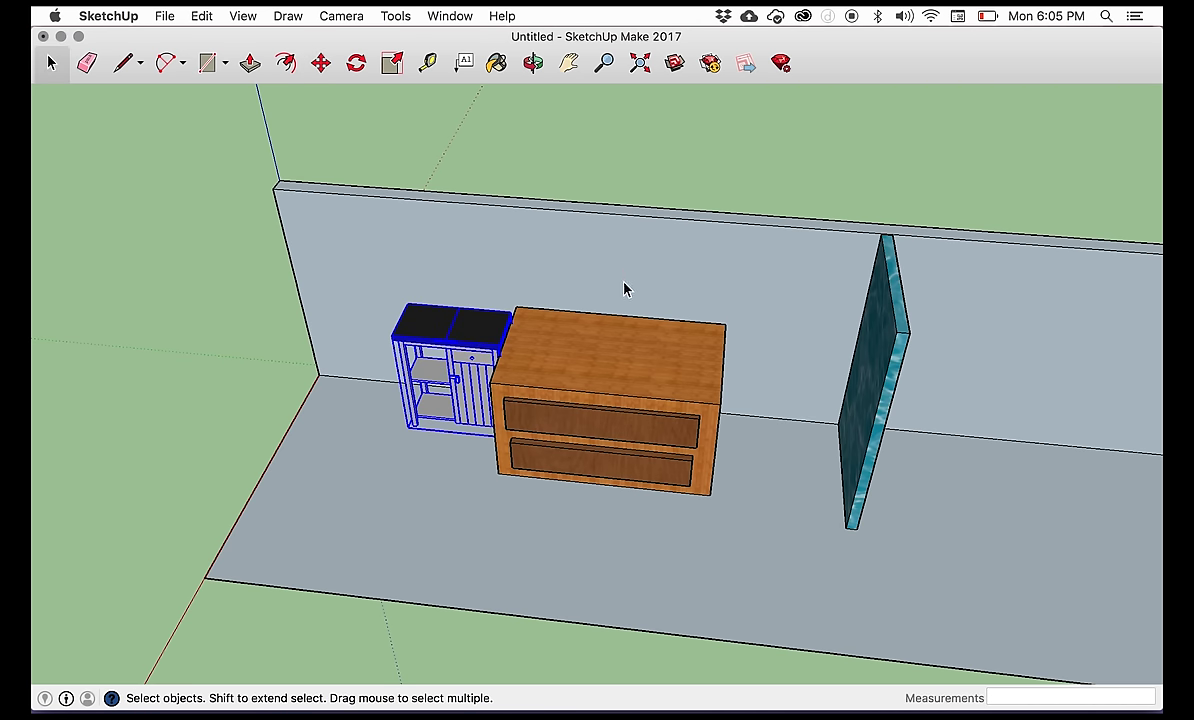
{"action": "left_click", "coordinate": [679, 383]}
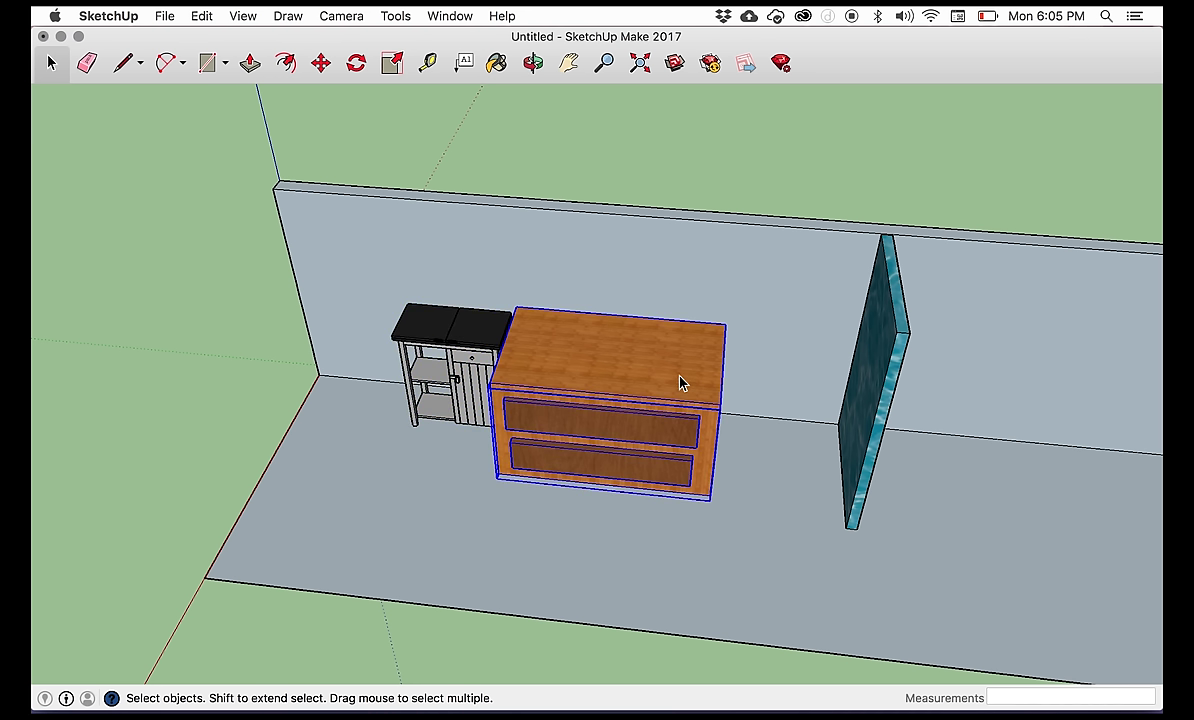
- Inside the dresser group, push the front face back to make it about 1' 5 7/8" shallower
{"action": "right_click", "coordinate": [679, 380]}
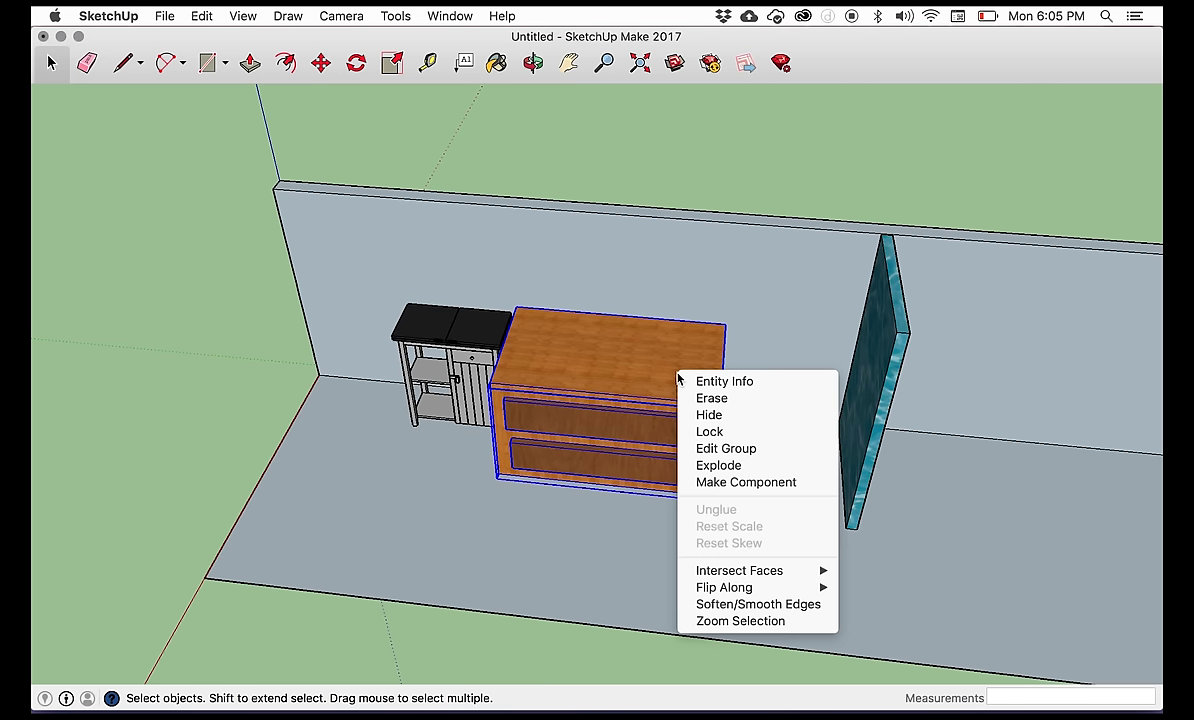
{"action": "left_click", "coordinate": [715, 448]}
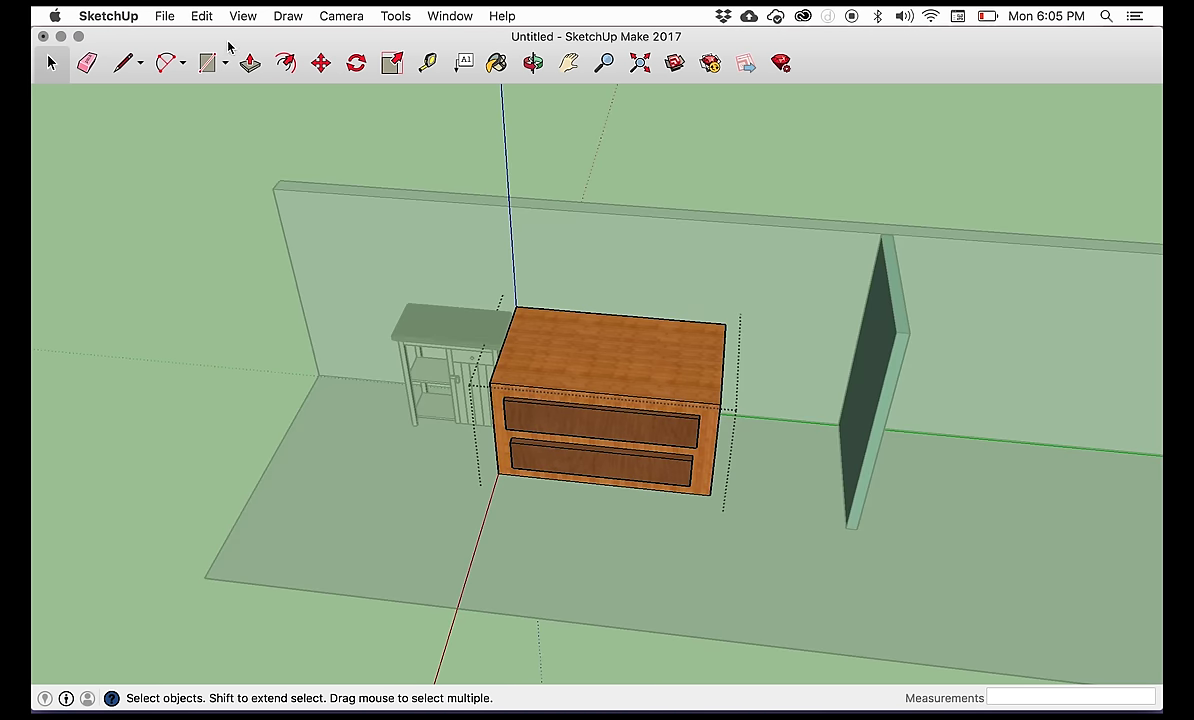
{"action": "left_click", "coordinate": [251, 66]}
{"action": "left_click_drag", "start_coordinate": [708, 432], "coordinate": [709, 395]}
{"action": "left_click_drag", "start_coordinate": [656, 446], "coordinate": [660, 408]}
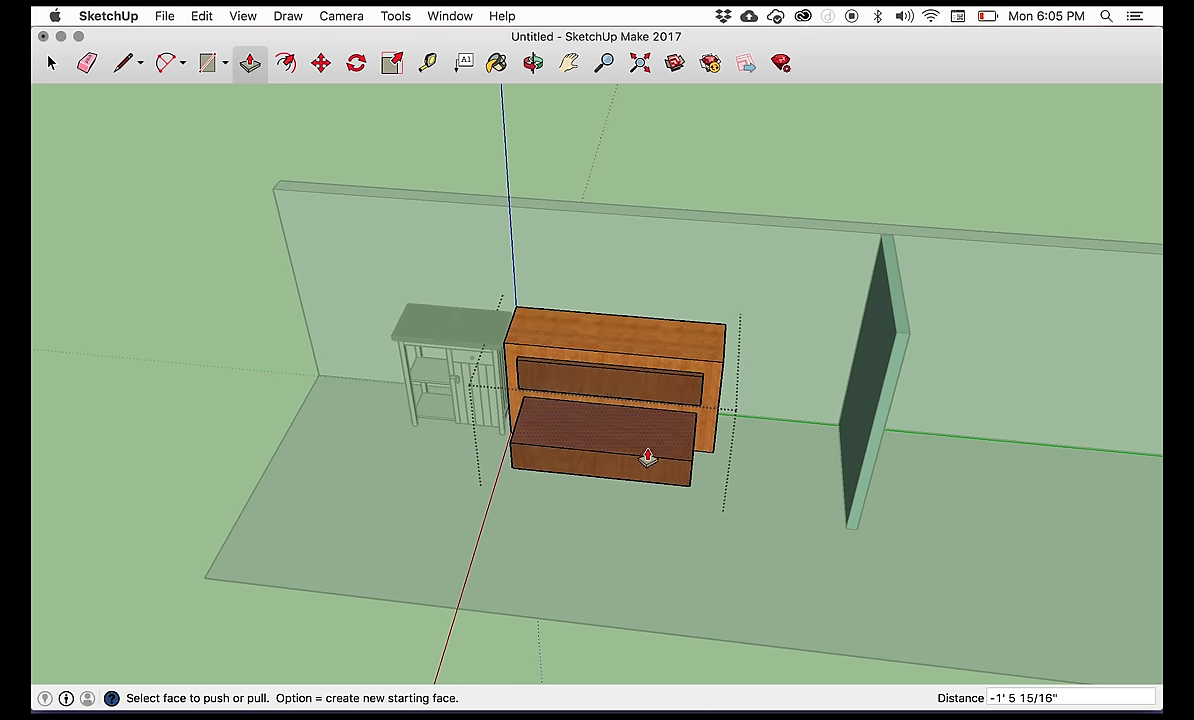
{"action": "left_click_drag", "start_coordinate": [640, 477], "coordinate": [642, 429]}
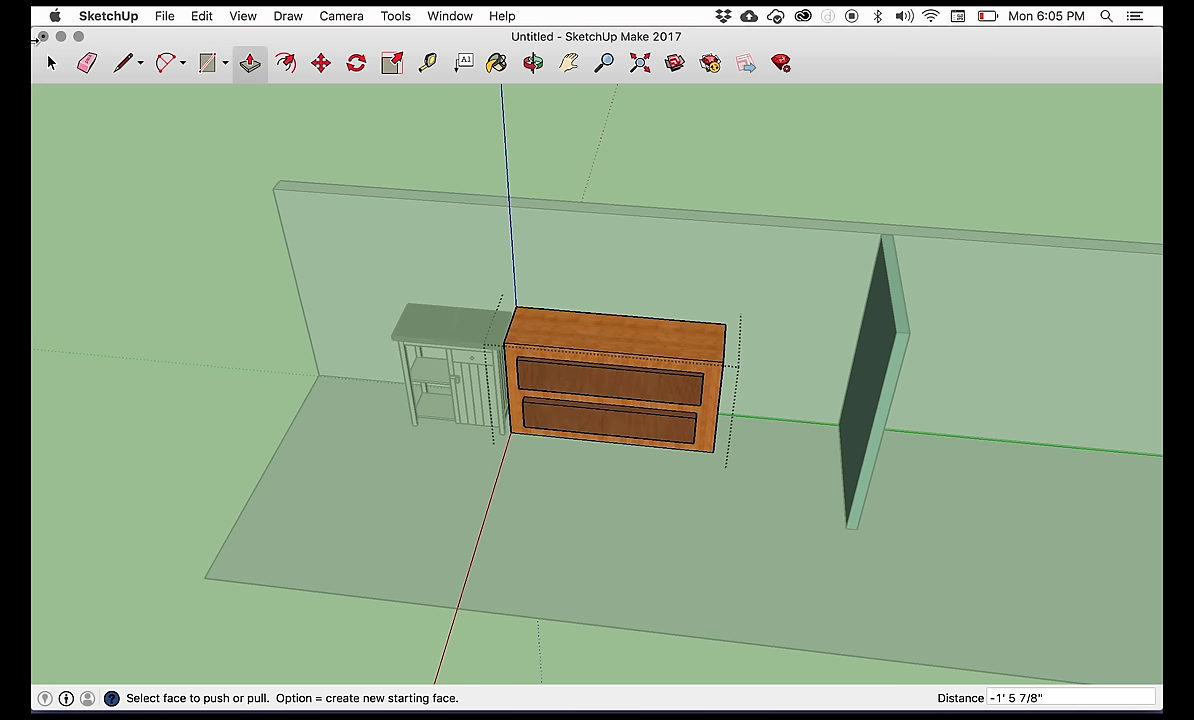
{"action": "left_click", "coordinate": [52, 64]}
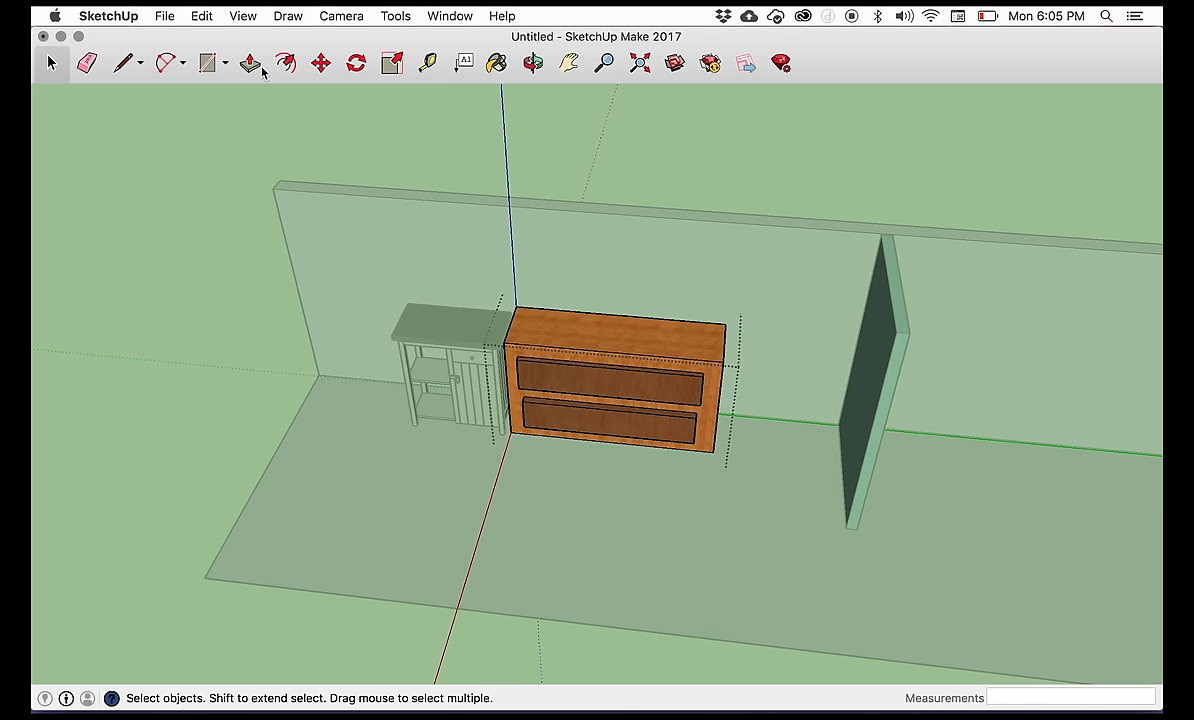
- Push the dresser's right side face in 3 3/8" to narrow it
{"action": "left_click", "coordinate": [533, 63]}
{"action": "left_click_drag", "start_coordinate": [775, 236], "coordinate": [541, 233]}
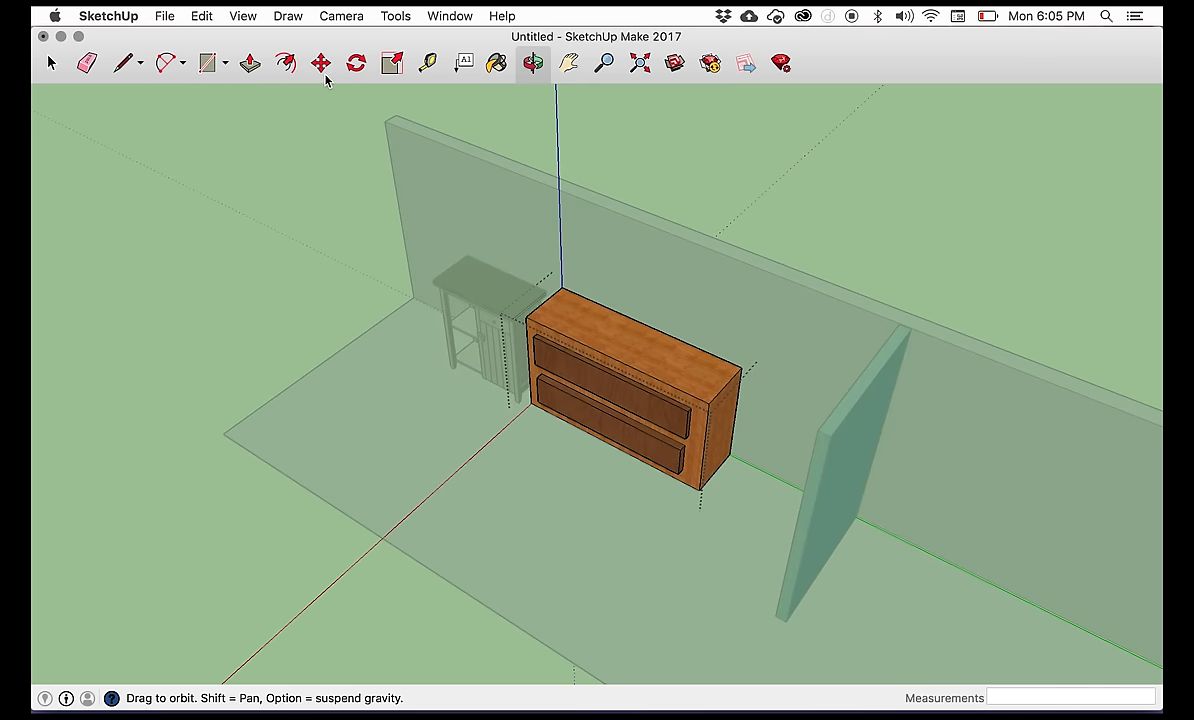
{"action": "left_click", "coordinate": [250, 63]}
{"action": "left_click", "coordinate": [725, 435]}
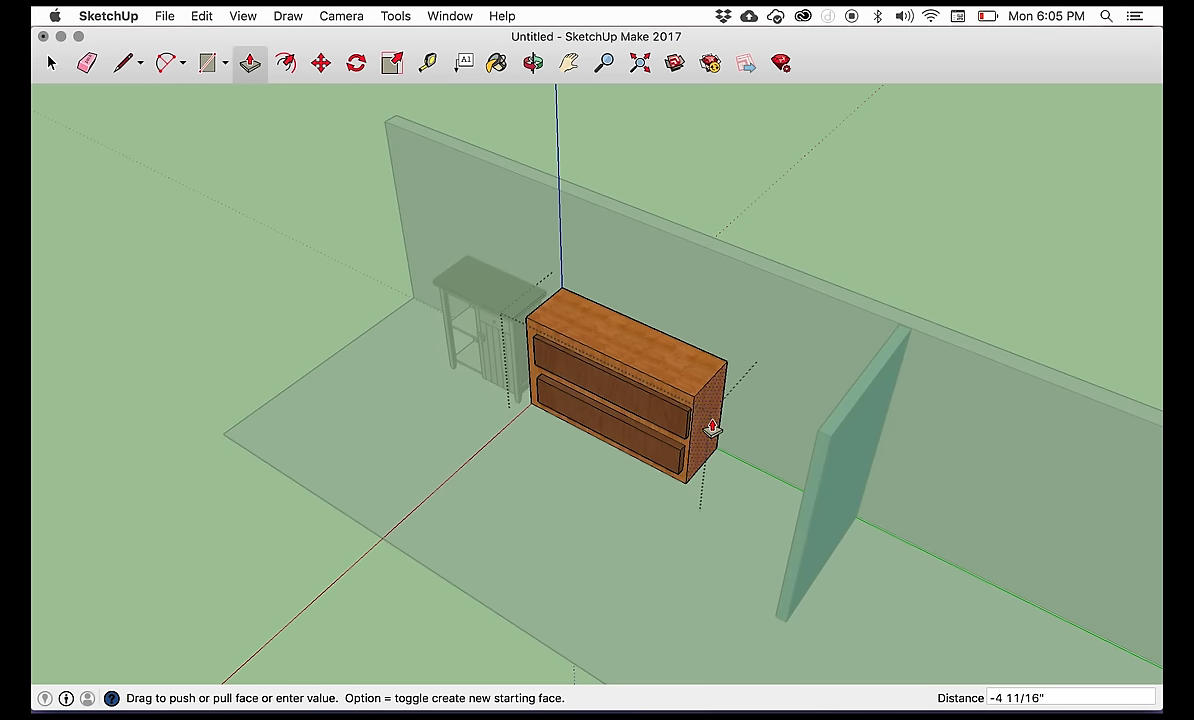
{"action": "left_click", "coordinate": [713, 425]}
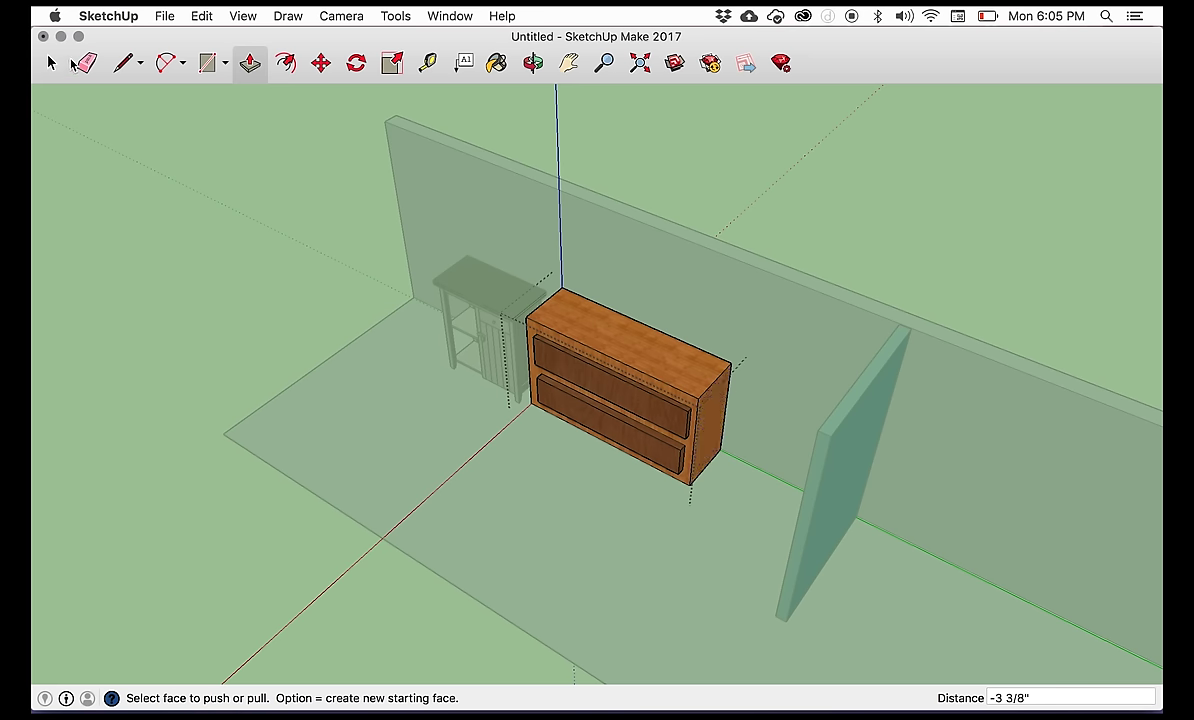
{"action": "left_click", "coordinate": [51, 63]}
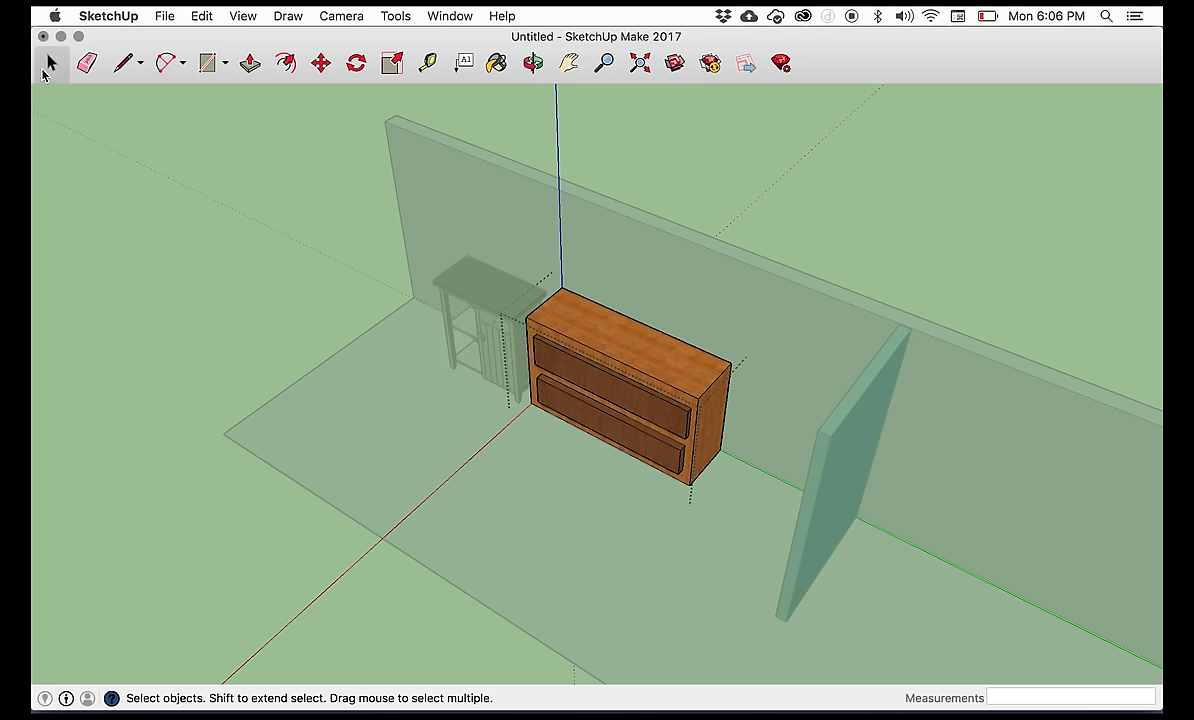
- Turn off X-ray mode and zoom out to view the whole bus interior solid
{"action": "key", "text": "x"}
{"action": "middle_click_drag", "start_coordinate": [426, 347], "coordinate": [508, 388]}
{"action": "scroll", "coordinate": [508, 388], "scroll_direction": "down", "scroll_amount": 4}
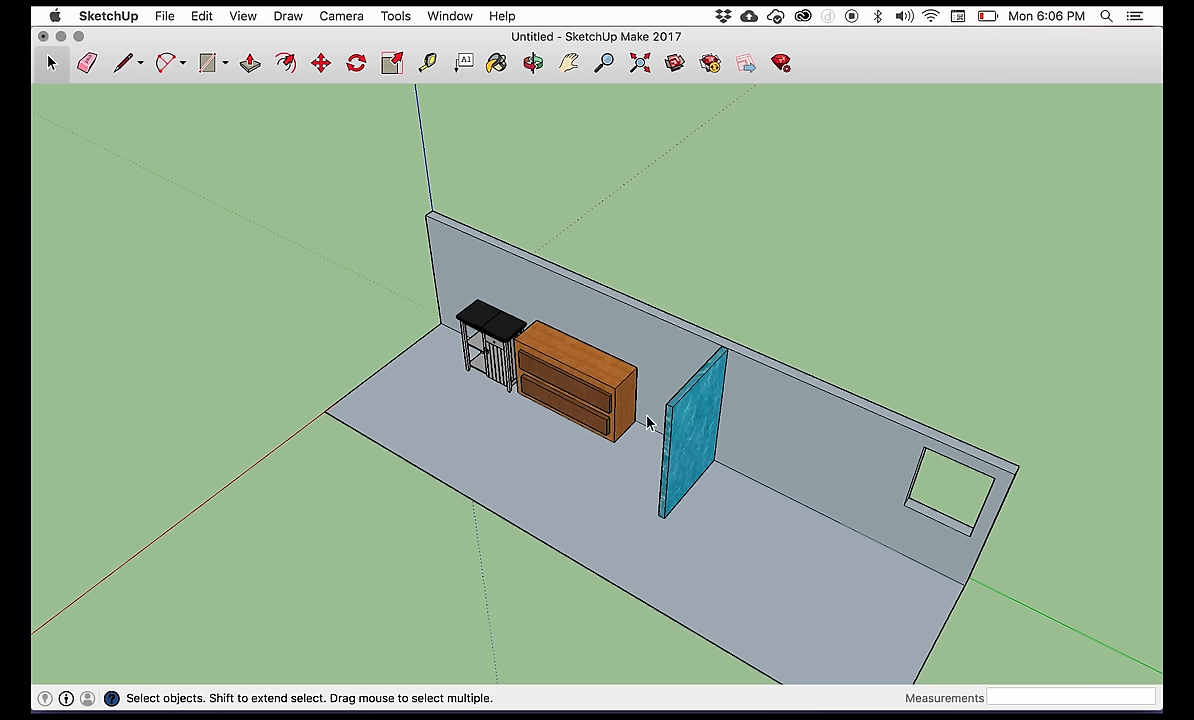